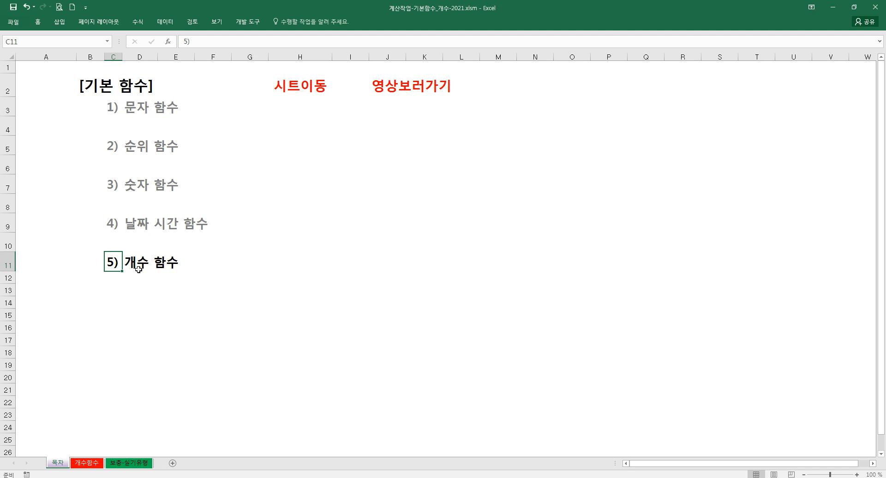
- Review the 숫자 함수 and 개수 함수 entries in the 기본 함수 contents list
click(186, 268)
drag(109, 265, 171, 265)
click(218, 268)
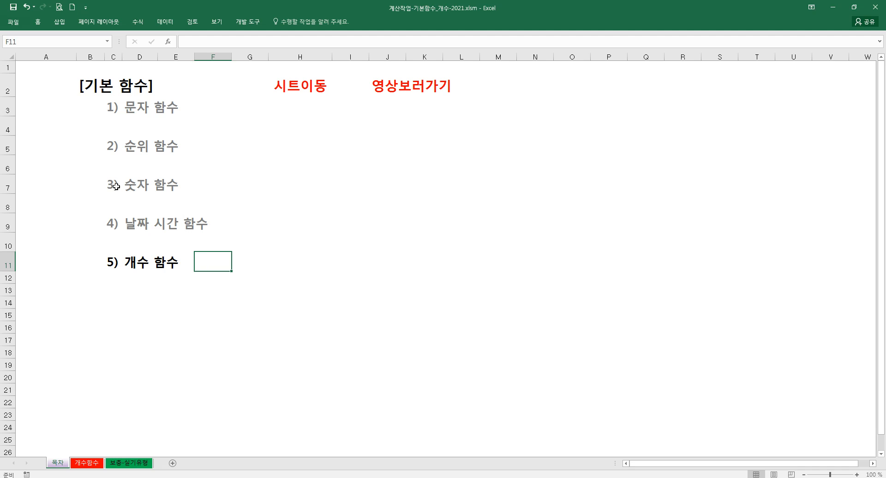
drag(119, 266, 167, 269)
click(226, 269)
click(261, 270)
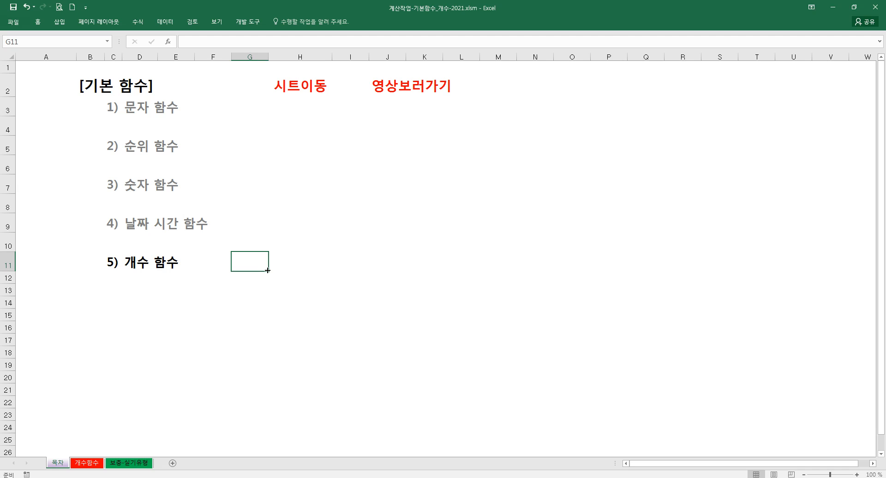
drag(118, 187, 178, 184)
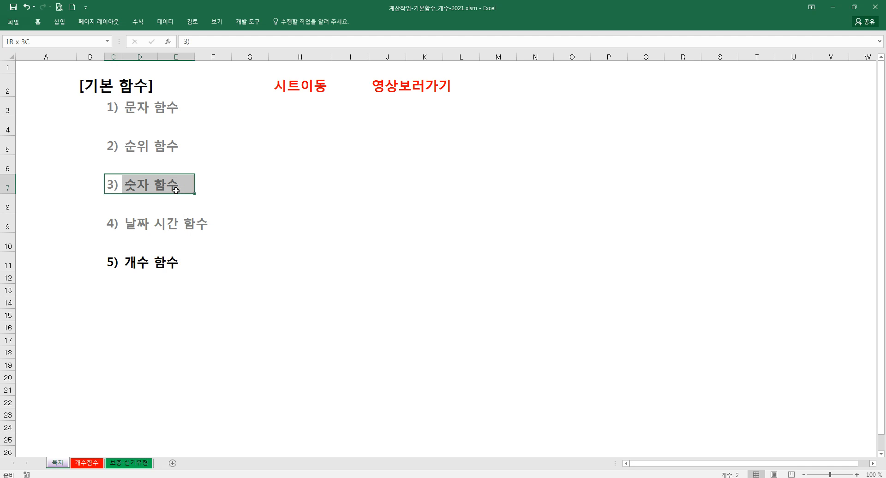
drag(109, 263, 175, 263)
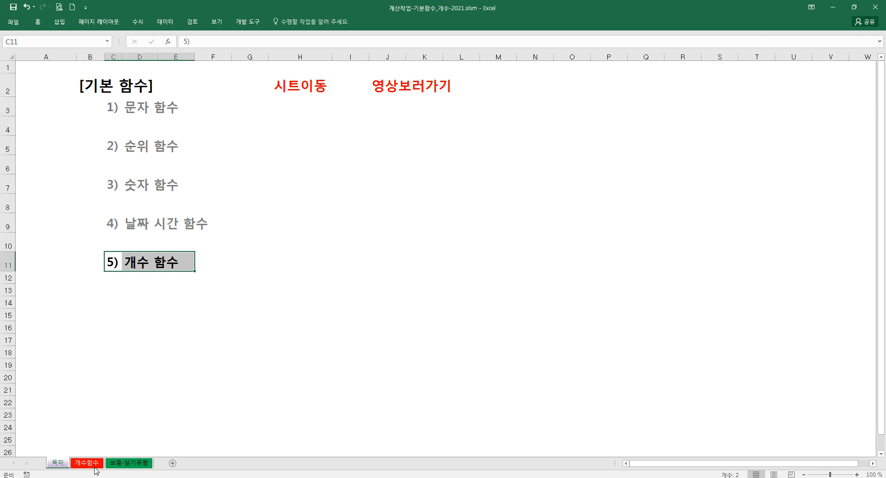
- Open the 개수함수 sheet and make column A slightly narrower
click(87, 463)
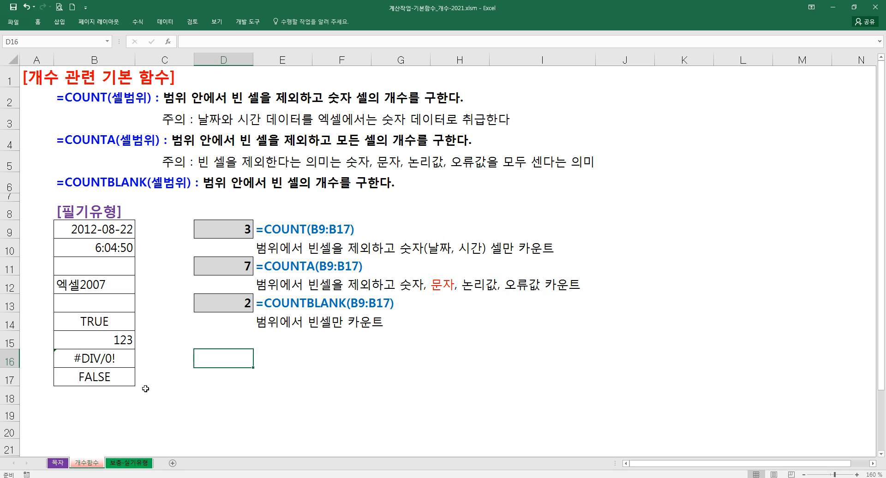
click(202, 198)
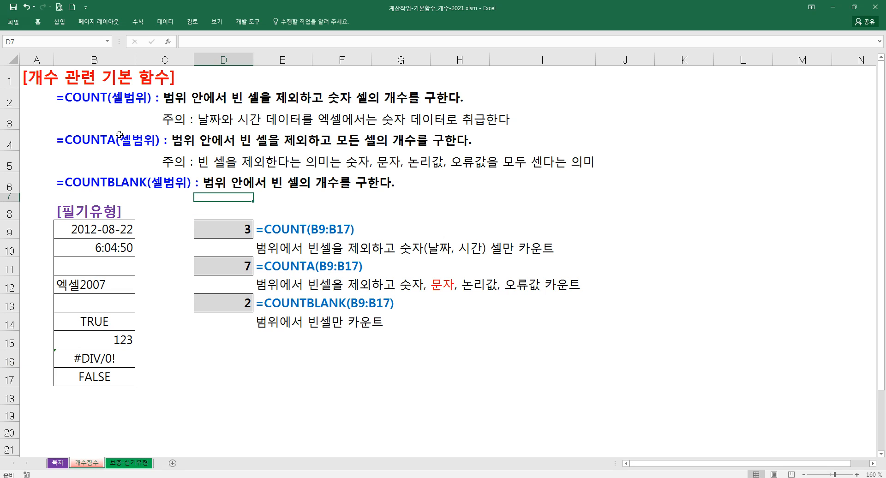
drag(54, 62, 45, 61)
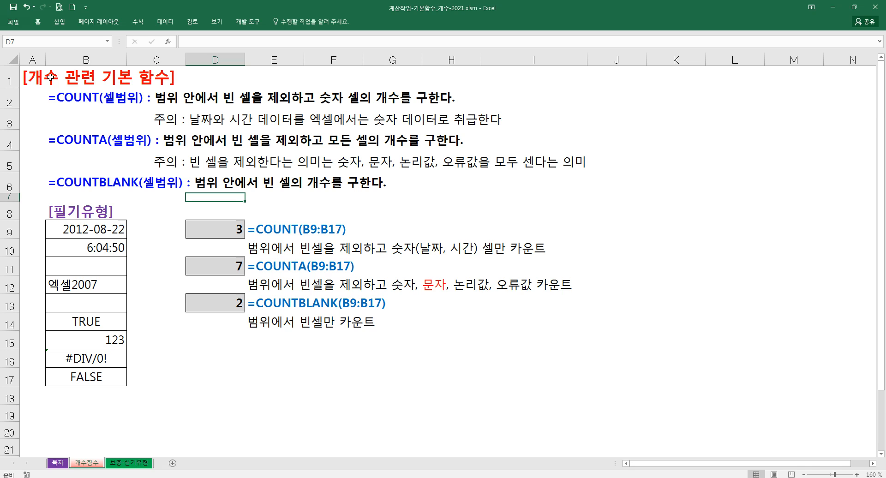
- Remove the space between "개수" and "관련" in the sheet title in A1
double_click(50, 77)
double_click(36, 77)
click(58, 77)
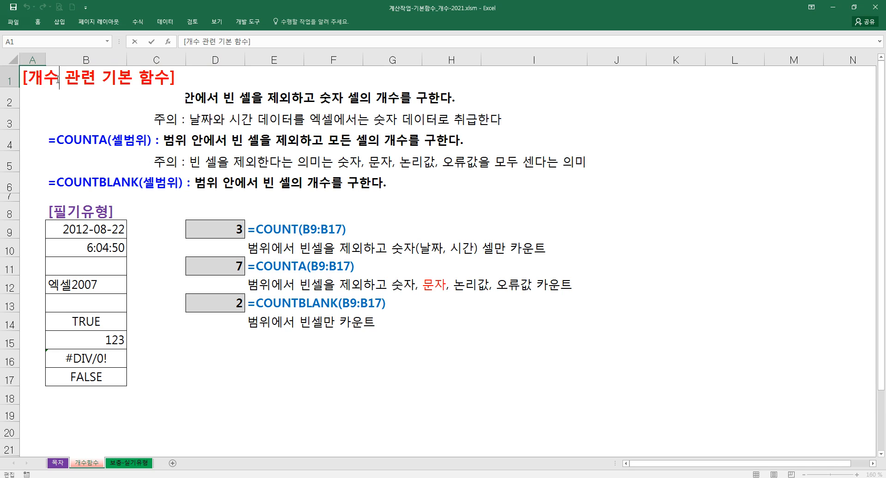
key(Delete)
key(Return)
click(158, 142)
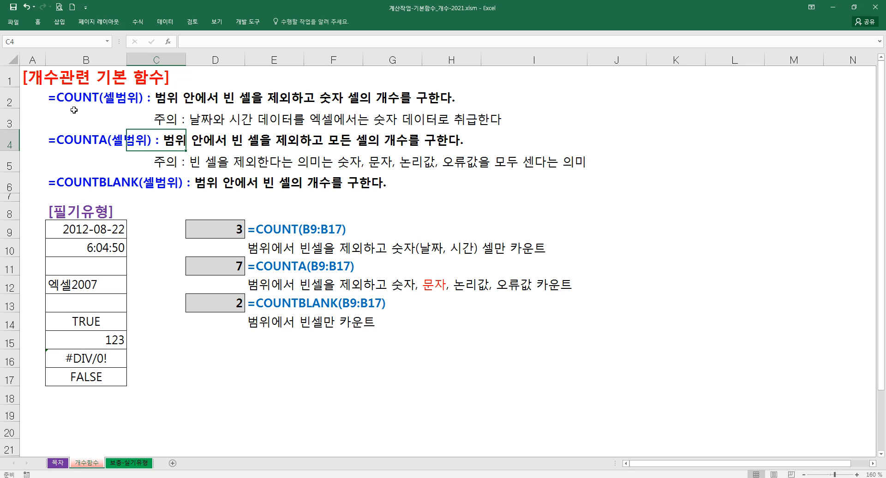
click(62, 102)
click(57, 145)
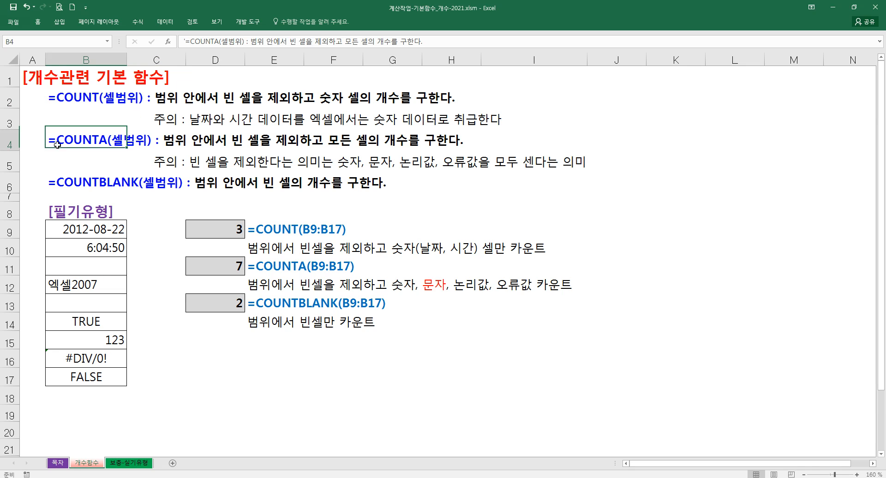
click(56, 182)
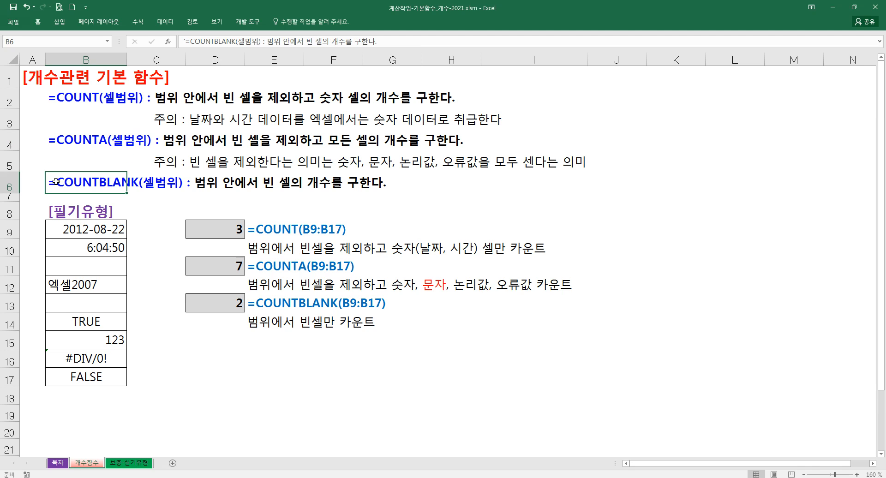
click(63, 97)
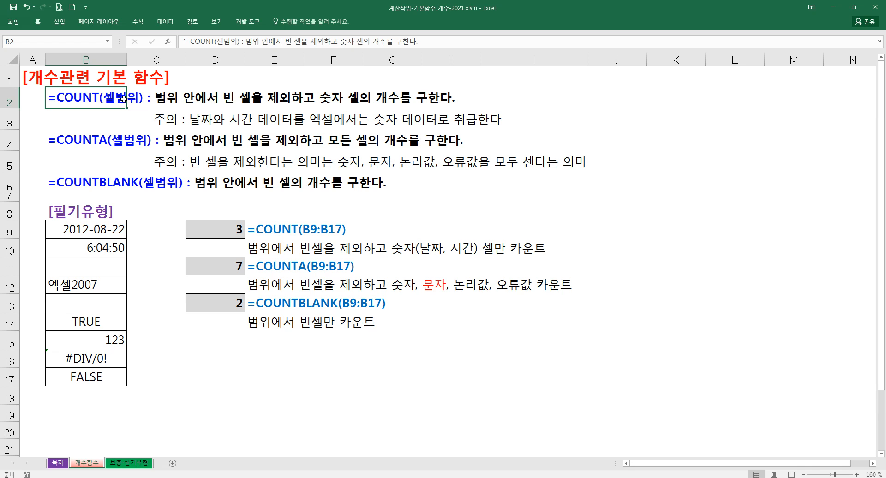
double_click(101, 97)
drag(158, 98, 227, 104)
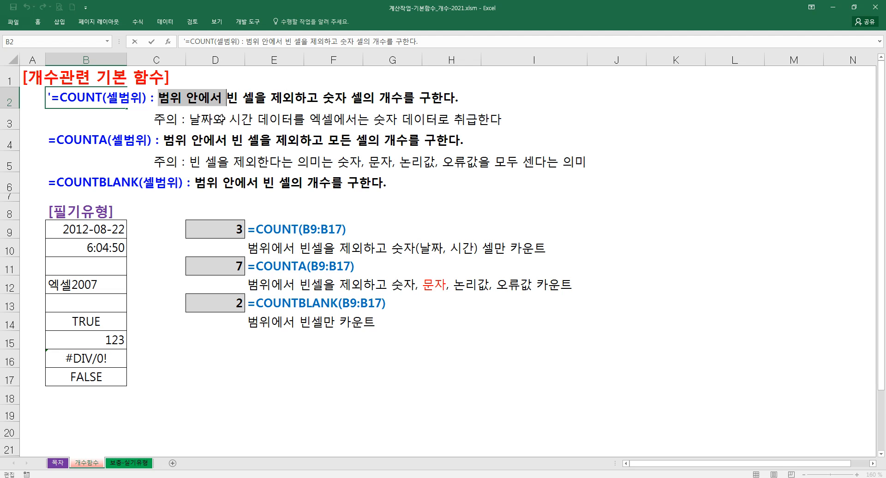
click(38, 21)
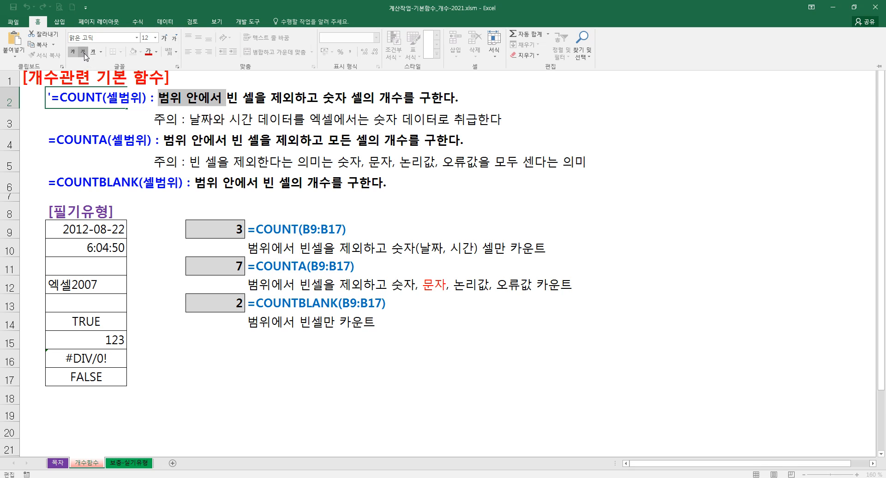
click(234, 140)
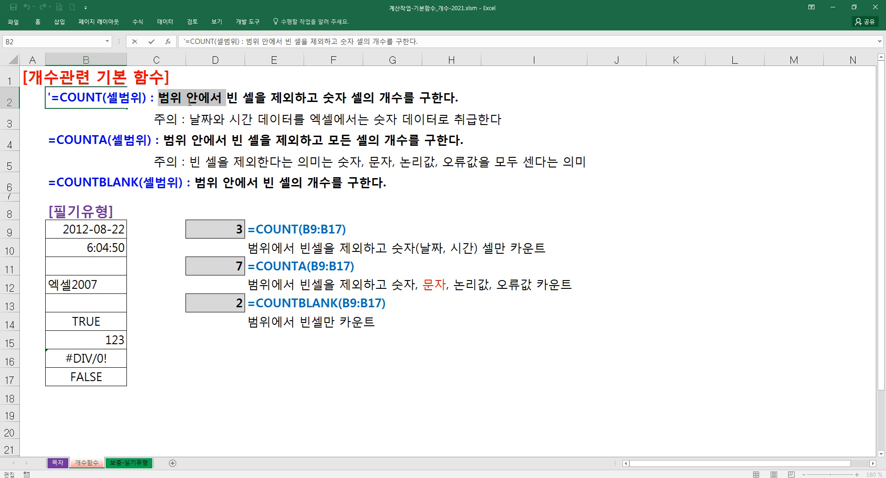
click(181, 116)
double_click(162, 99)
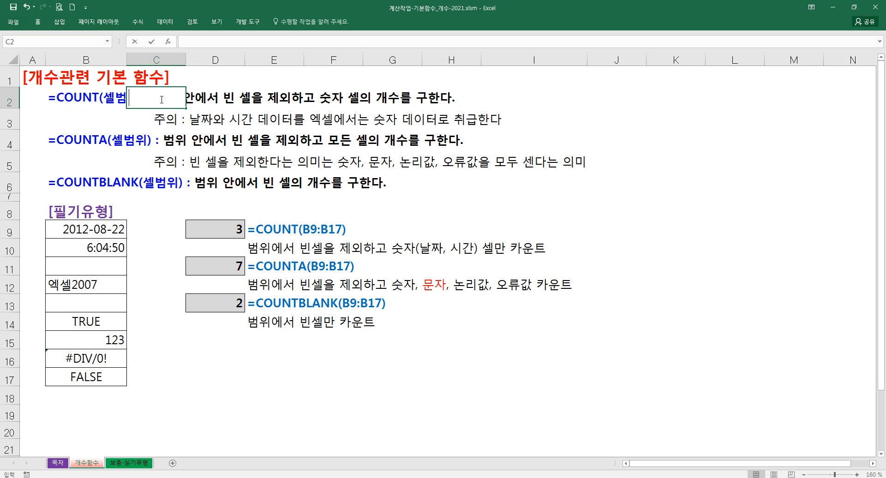
- Remove the bold formatting from "범위 안에서" in the COUNT description in B2
double_click(104, 98)
drag(160, 97, 222, 98)
right_click(200, 97)
click(205, 79)
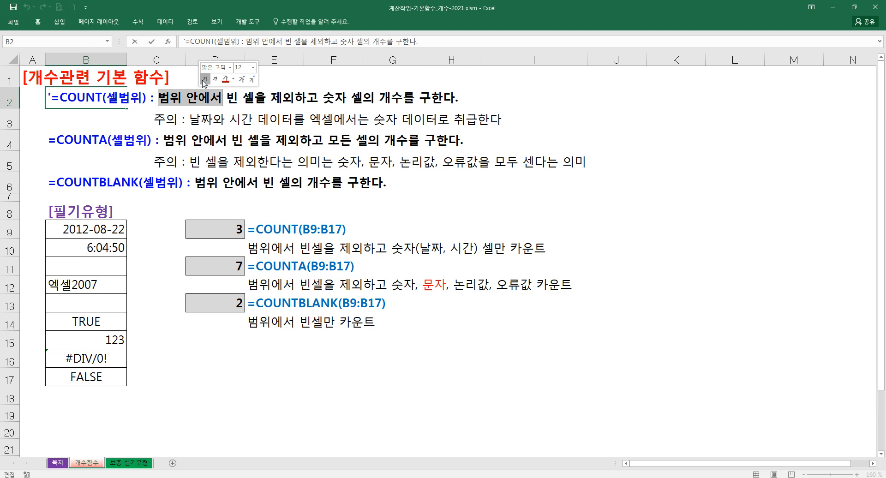
click(211, 127)
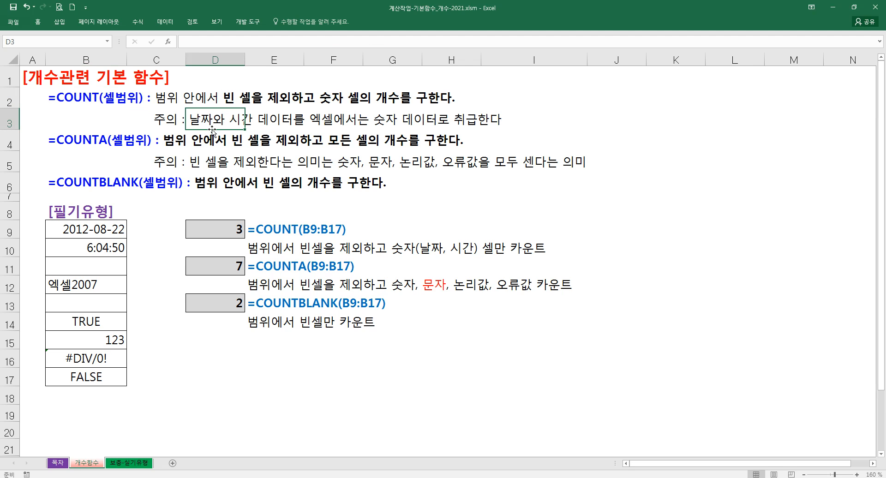
- Remove the bold formatting from "범위 안에서" in the COUNTA description in B4
click(174, 150)
double_click(66, 141)
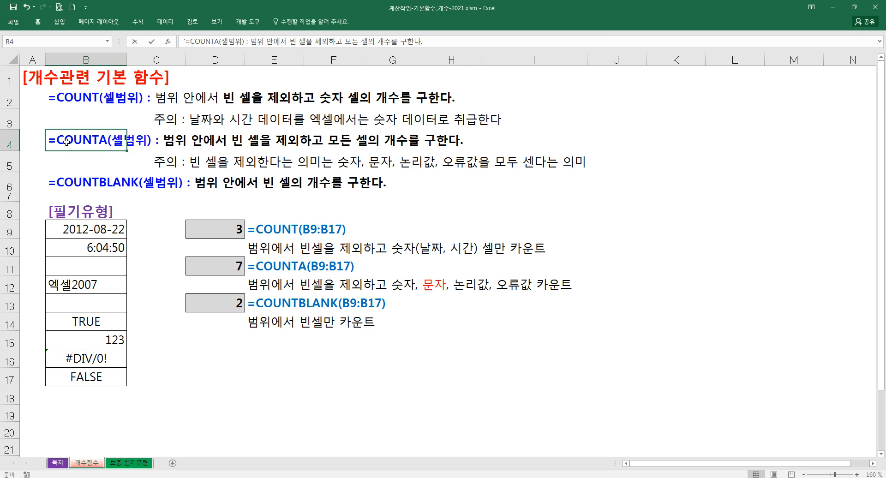
drag(167, 140, 230, 141)
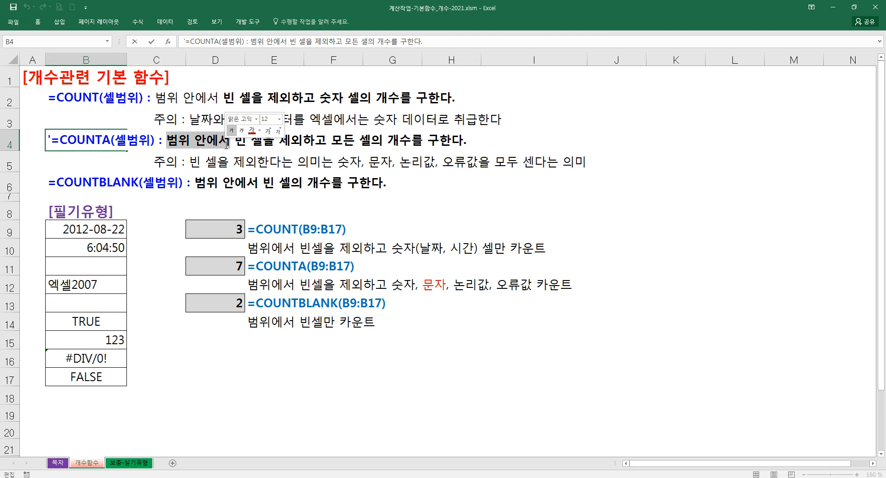
right_click(212, 144)
click(217, 130)
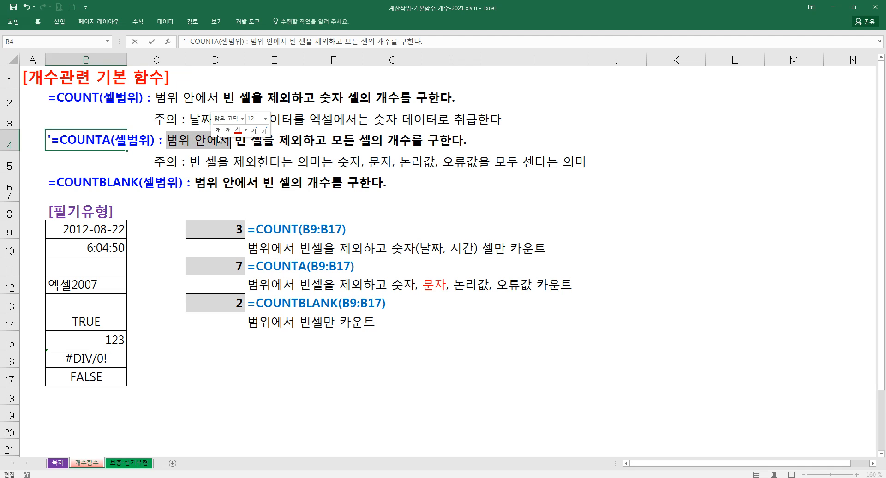
click(229, 165)
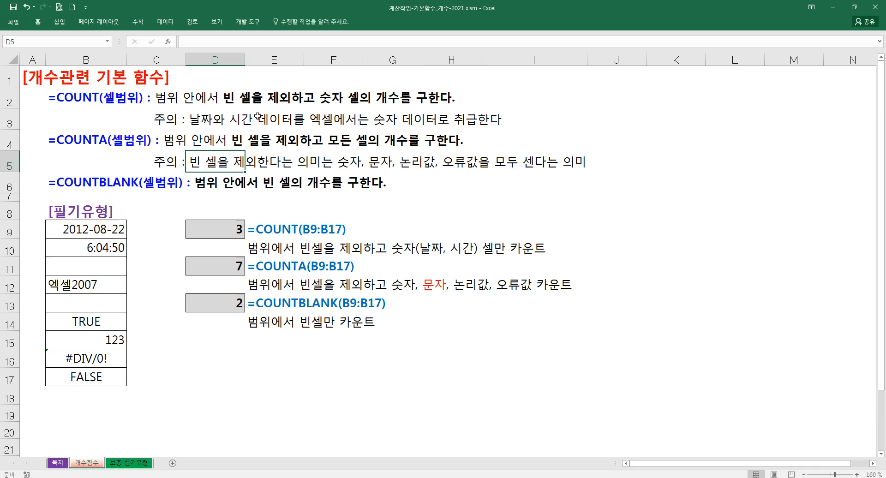
- Remove the bold formatting from the ending "를 구한다." in the COUNTA description in B4
click(175, 141)
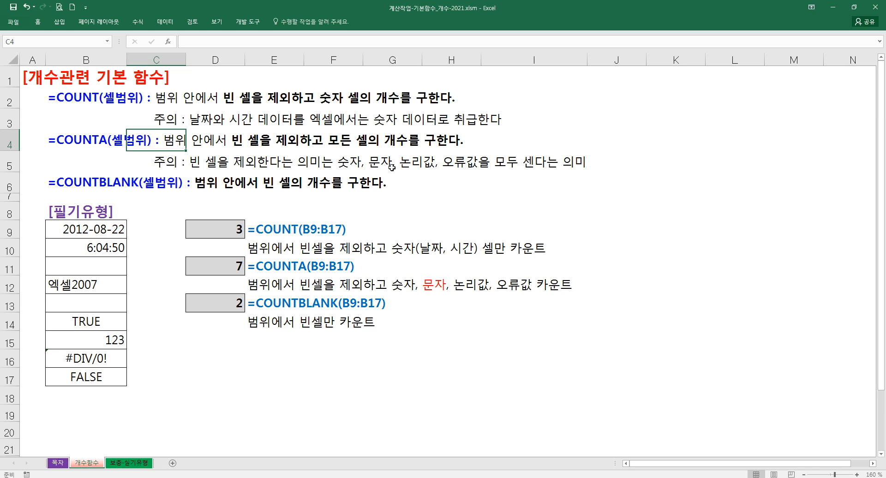
double_click(80, 138)
drag(414, 144, 467, 141)
click(471, 131)
- Remove the bold formatting from the ending "를 구한다." in the COUNT description in B2
double_click(76, 98)
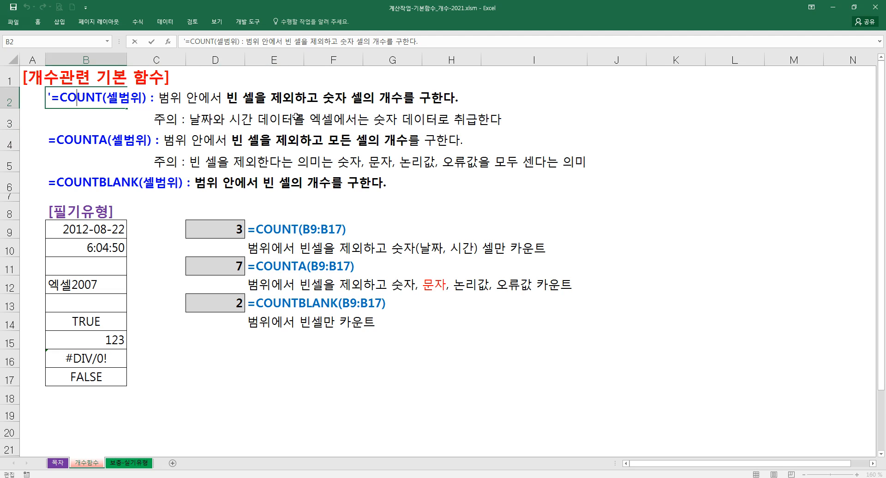
drag(403, 97, 459, 97)
right_click(428, 96)
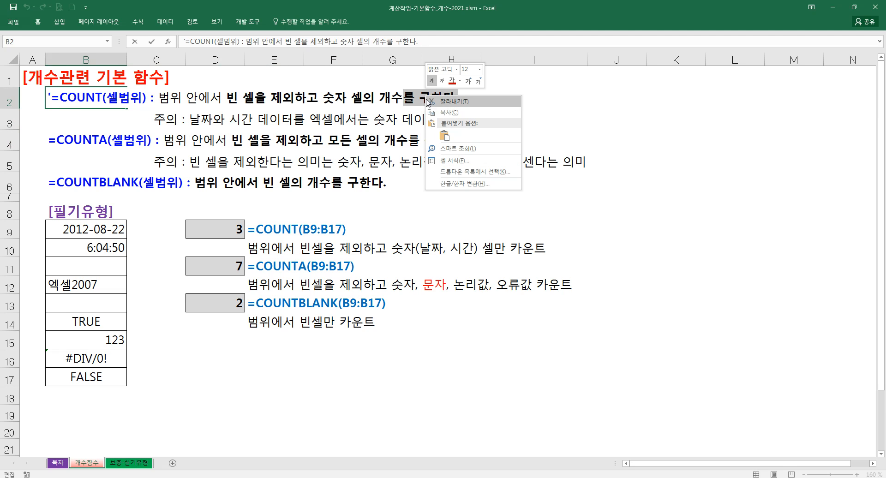
click(432, 82)
click(388, 138)
click(409, 158)
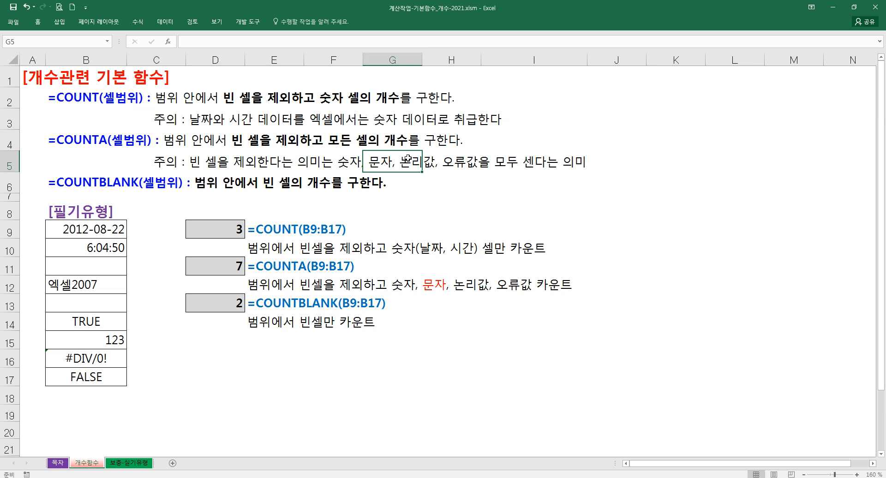
- Remove the bold formatting from the ending "를 구한다." in the COUNTBLANK description in B6
double_click(63, 187)
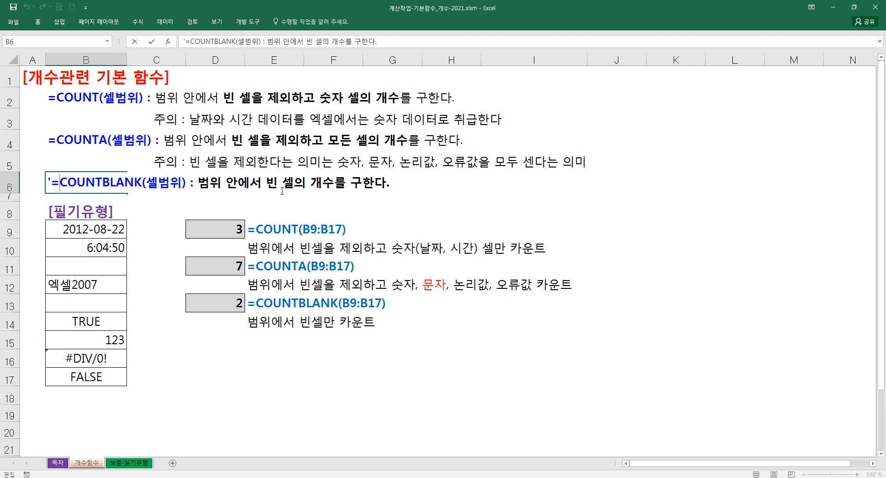
drag(335, 182, 390, 182)
right_click(369, 184)
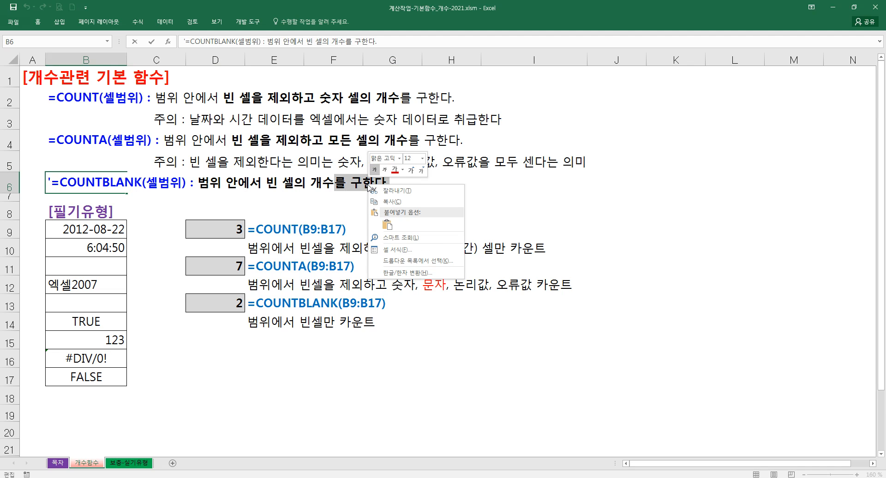
click(375, 170)
click(340, 196)
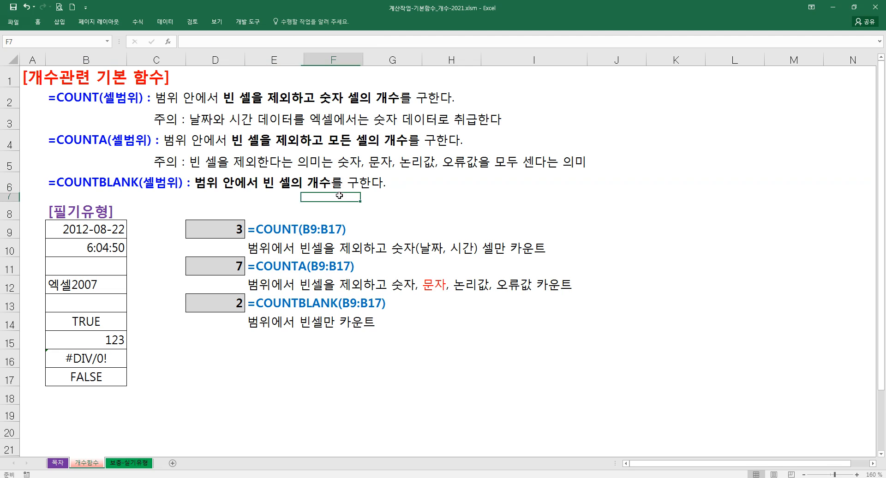
click(320, 211)
- Remove the bold formatting from "범위 안에서" in the COUNTBLANK description in B6
double_click(67, 184)
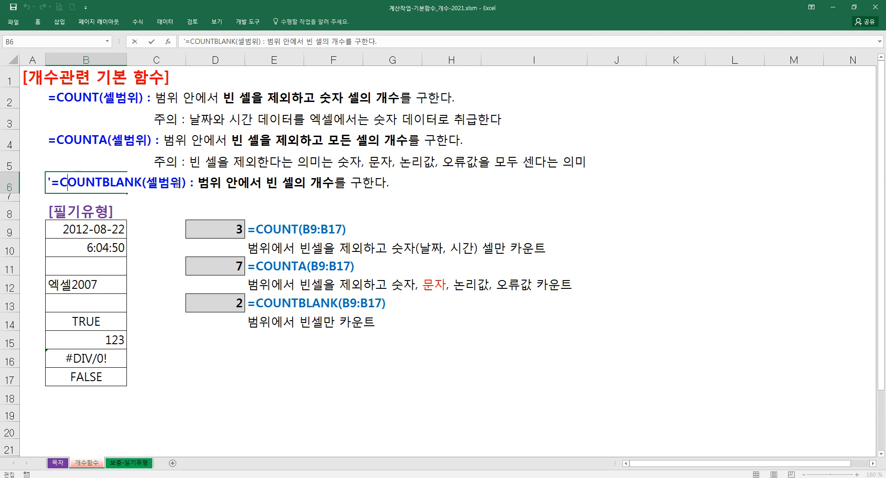
drag(199, 184, 267, 184)
right_click(252, 184)
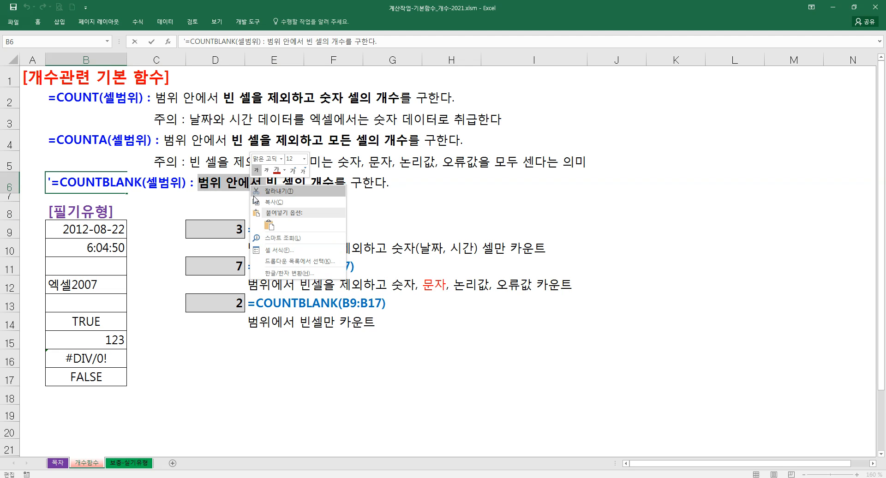
click(257, 170)
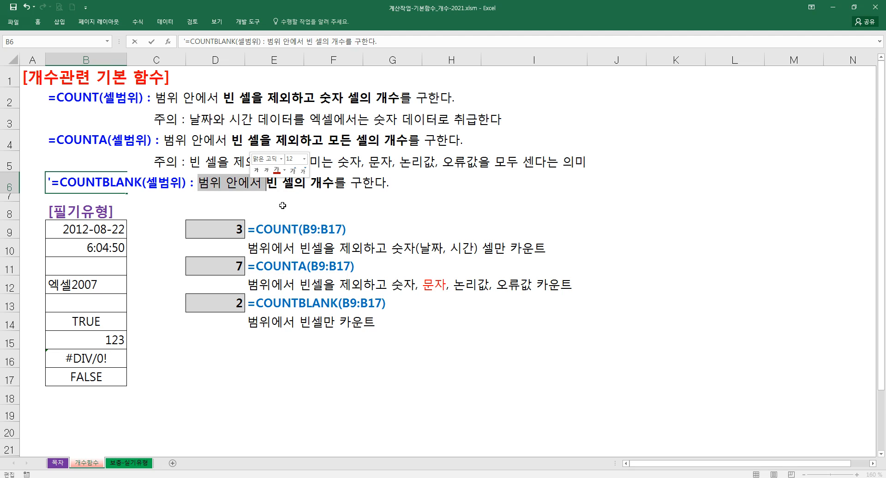
click(292, 209)
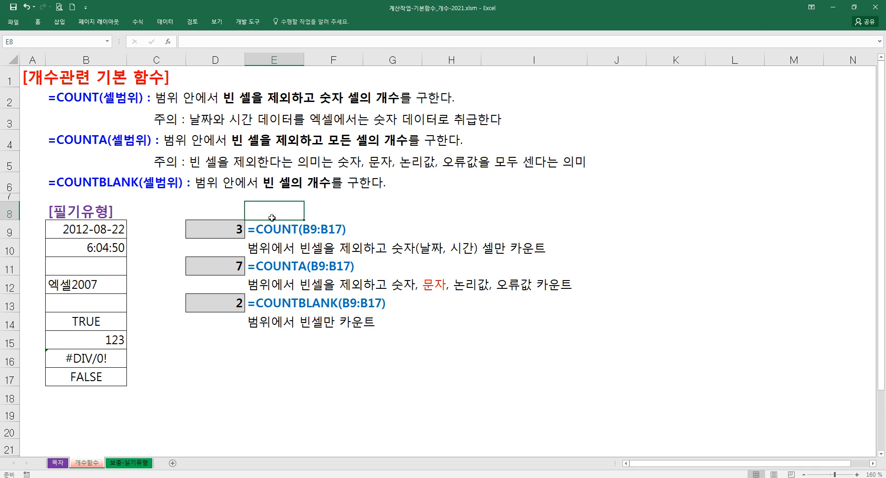
- Select the data range B9:B17, and single out the cells COUNT treats as numbers: B9, B15 and B10
click(134, 278)
drag(100, 229, 86, 378)
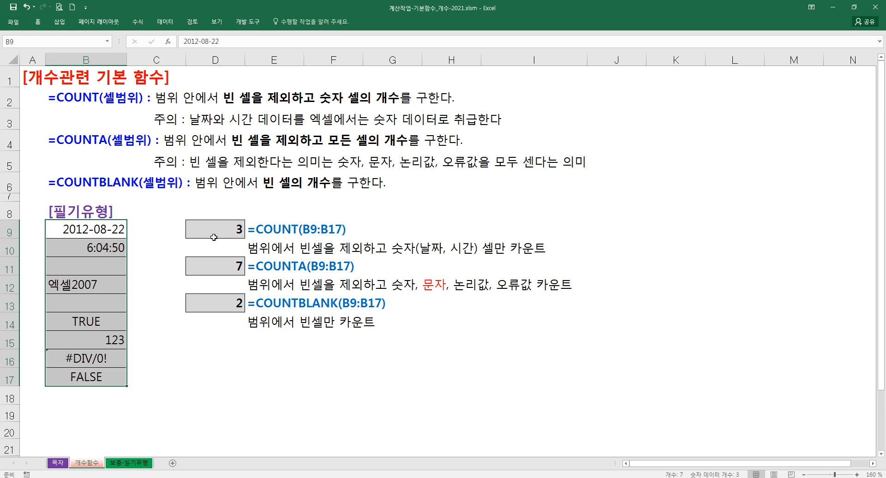
click(106, 229)
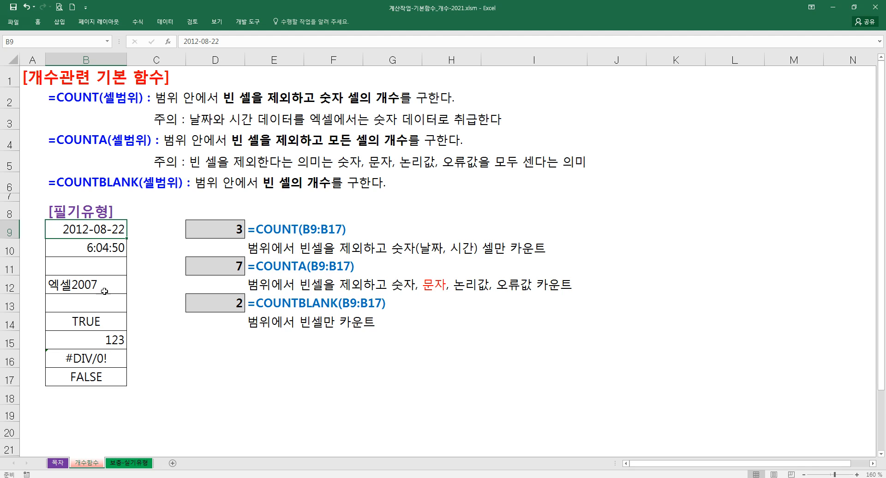
ctrl+click(102, 340)
ctrl+click(107, 251)
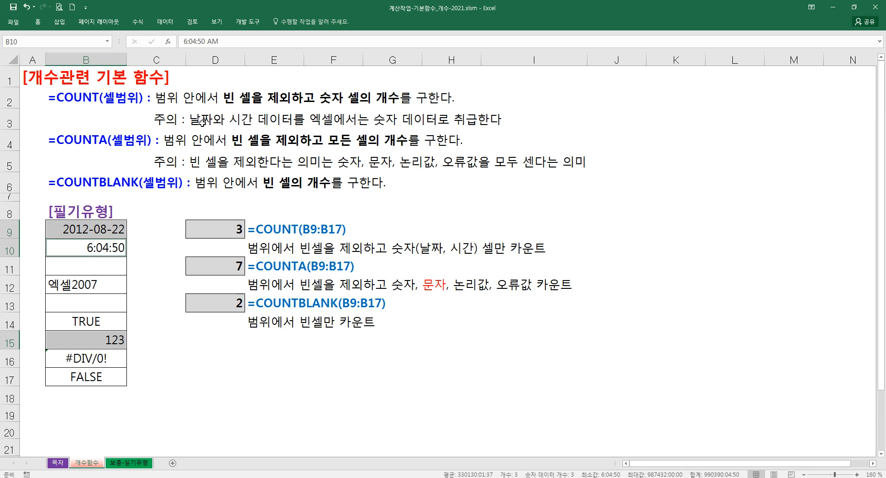
- Delete "한다" from the end of the note in C3 so it ends with "취급"
double_click(166, 120)
drag(479, 120, 535, 123)
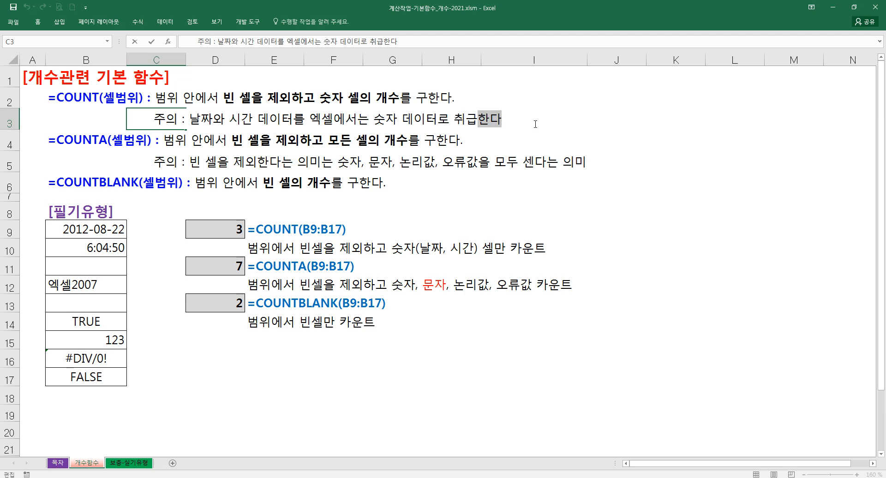
key(Delete)
click(488, 162)
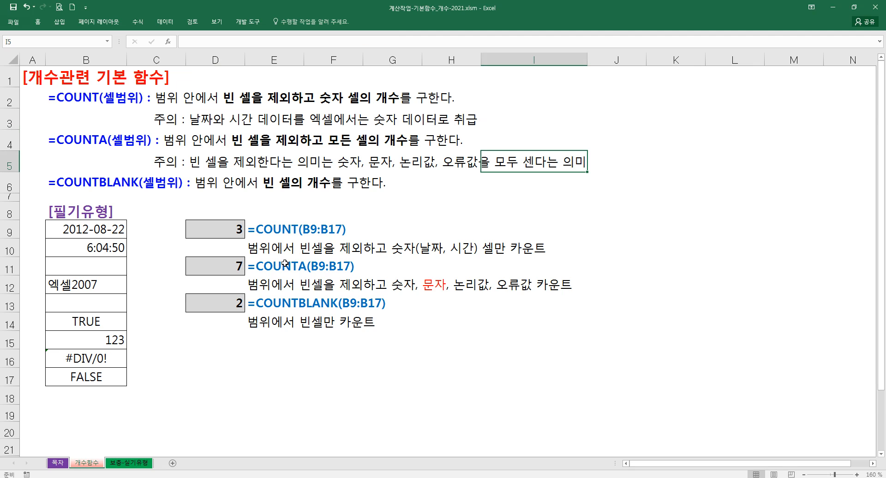
- Examine which cells of B9:B17 are covered by the COUNTA result in D11
click(229, 264)
drag(110, 236, 79, 375)
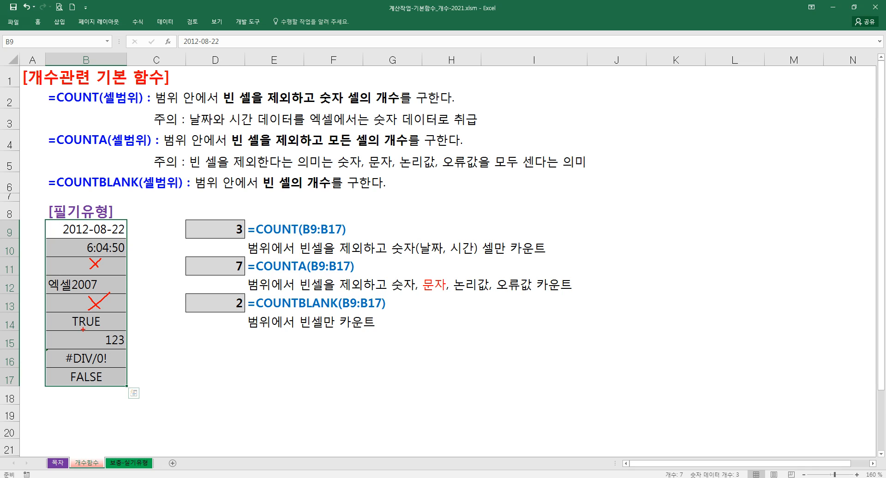
drag(245, 276, 249, 274)
key(Escape)
- Examine the COUNTBLANK result in D13 against its description in E14 and the blank cell B11
click(255, 333)
click(222, 307)
click(258, 322)
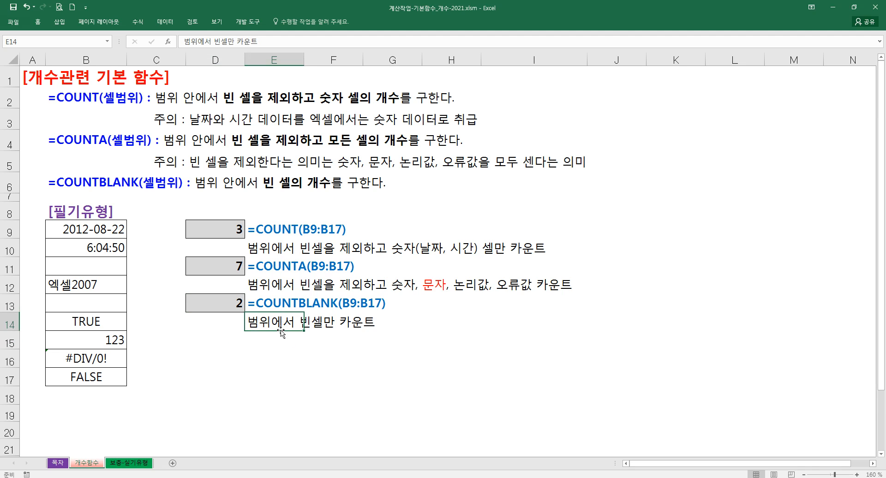
click(229, 310)
click(276, 334)
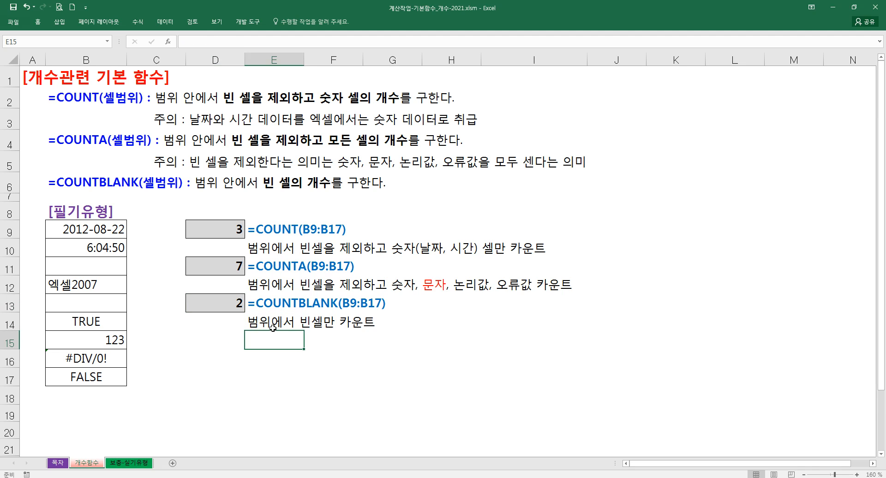
click(120, 270)
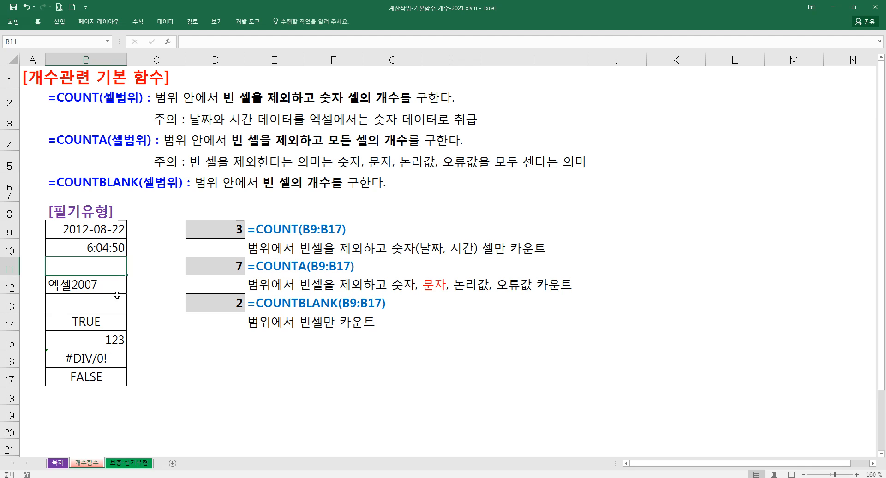
- Inspect the formulas behind the three results in D13, D11 and D9
double_click(219, 303)
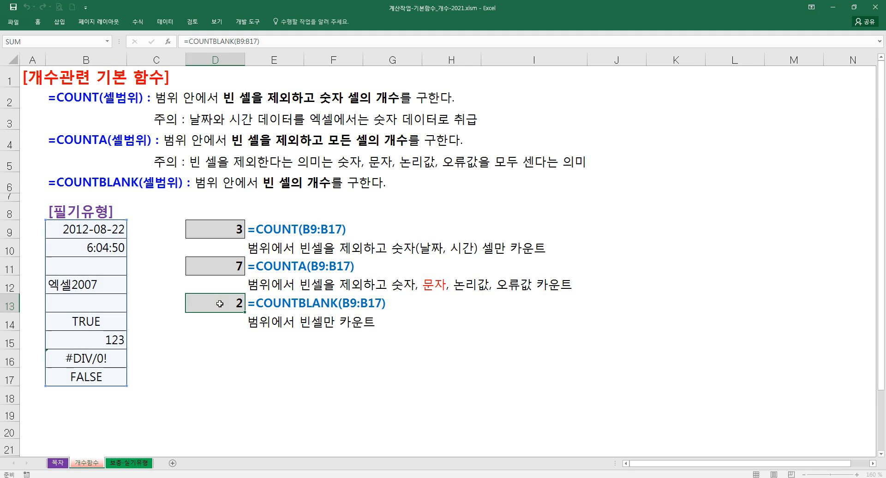
click(225, 324)
click(224, 264)
click(222, 229)
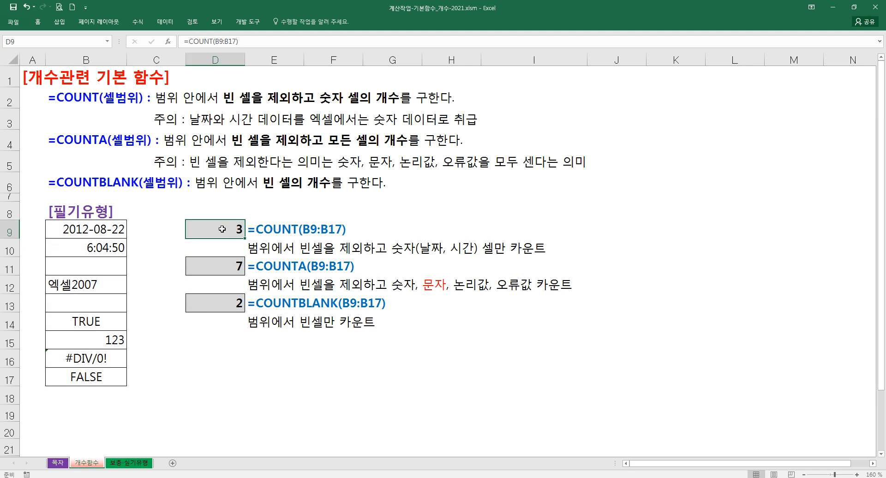
- Start a COUNT formula in D15 and set B9:B17 as its first argument through the function arguments dialog
click(214, 335)
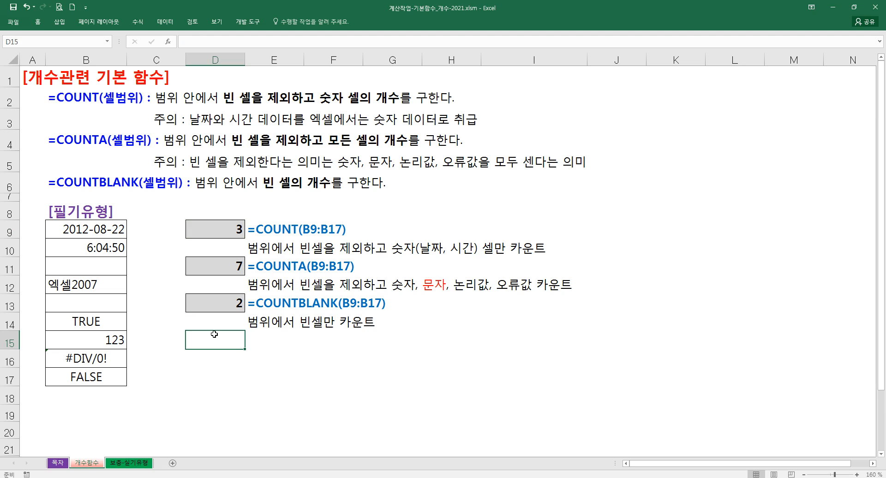
text(=)
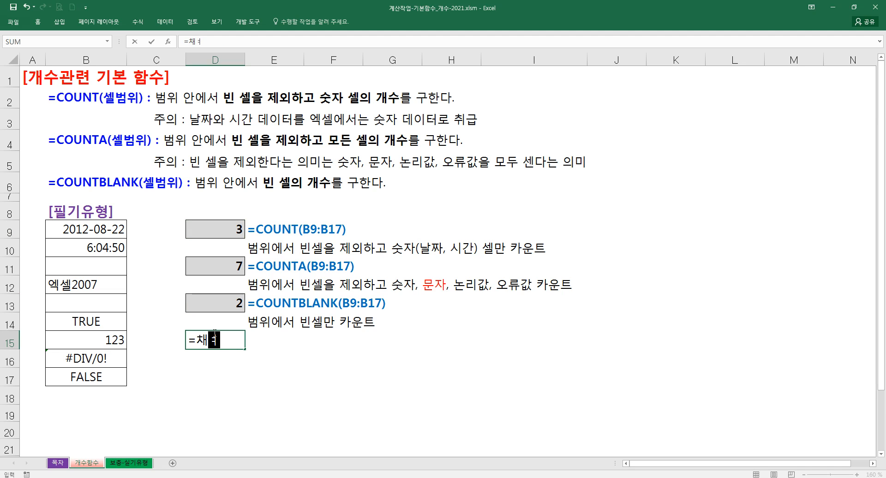
text(COUNT()
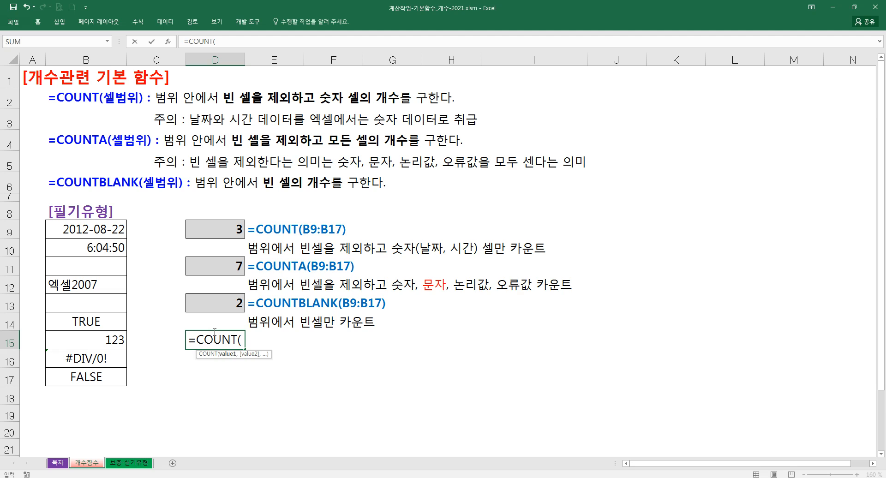
key(ctrl+a)
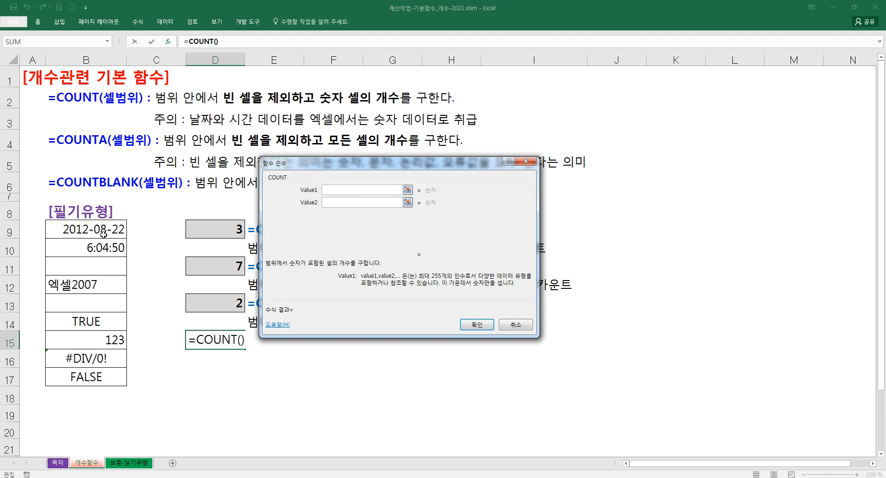
drag(105, 231, 103, 378)
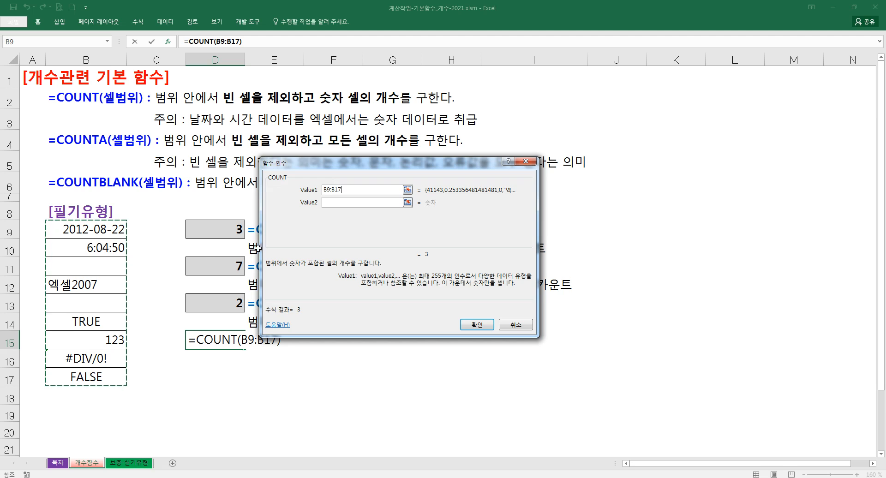
- Replace the COUNT range in D15 with the single cells B9, B10 and B11 as separate arguments
click(336, 189)
drag(347, 190, 303, 191)
click(119, 231)
click(322, 205)
click(120, 248)
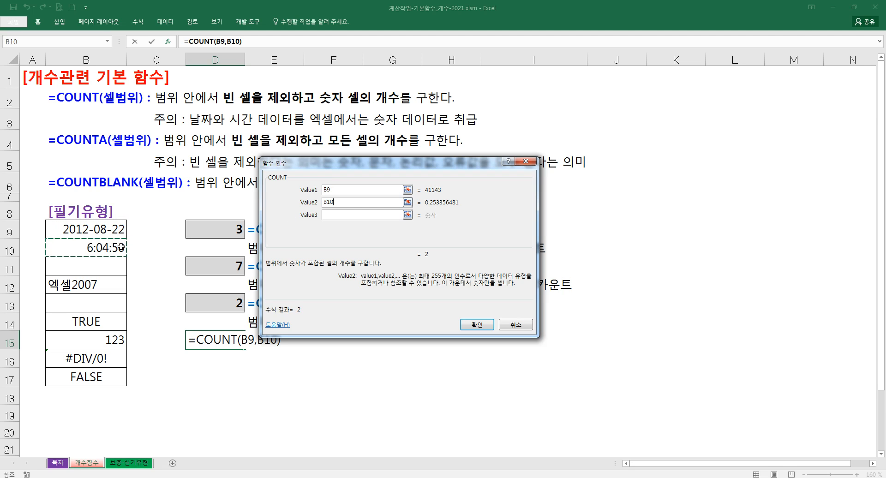
click(332, 214)
click(107, 265)
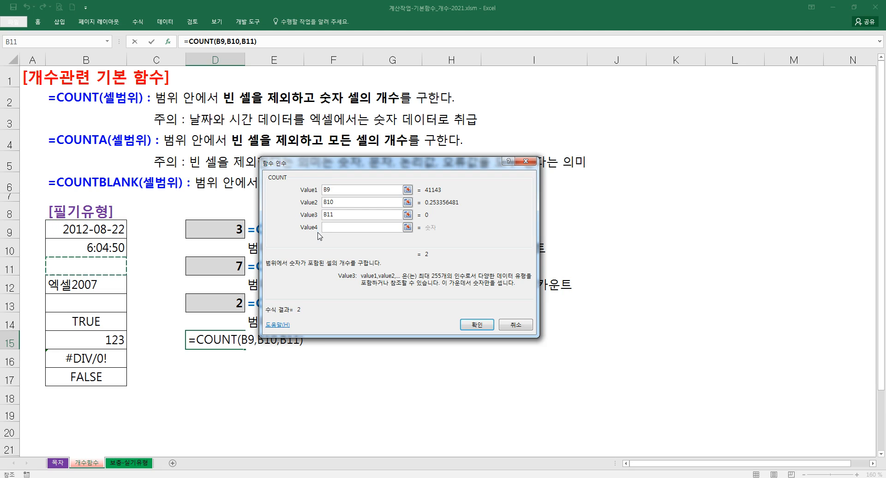
- Clear the individual cell references from the COUNT arguments in D15
drag(339, 211, 281, 217)
key(Delete)
drag(340, 202, 297, 196)
key(Delete)
key(Delete)
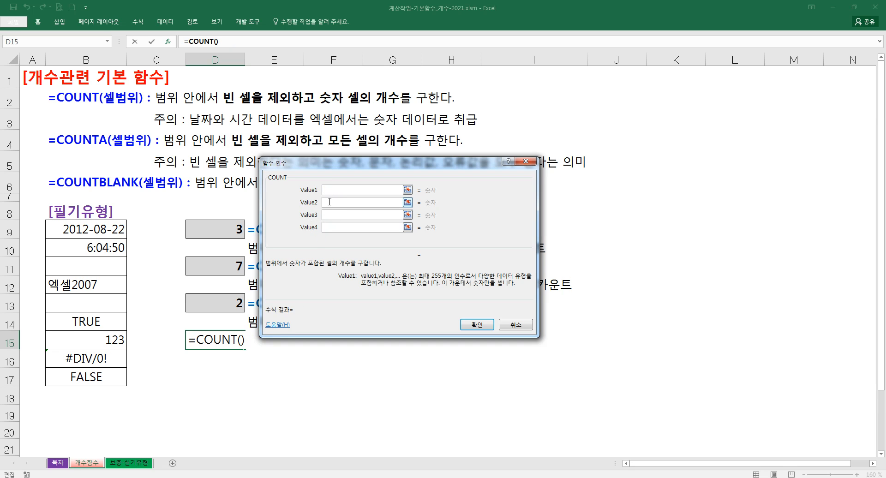
- Complete the D15 formula as COUNT(B9:B17), and delete it from the cell again
drag(107, 231, 109, 376)
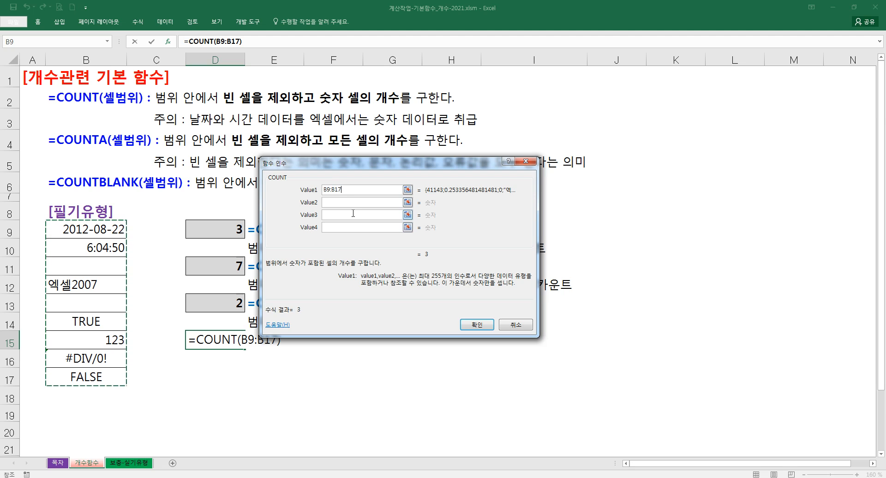
click(476, 325)
key(Delete)
click(232, 358)
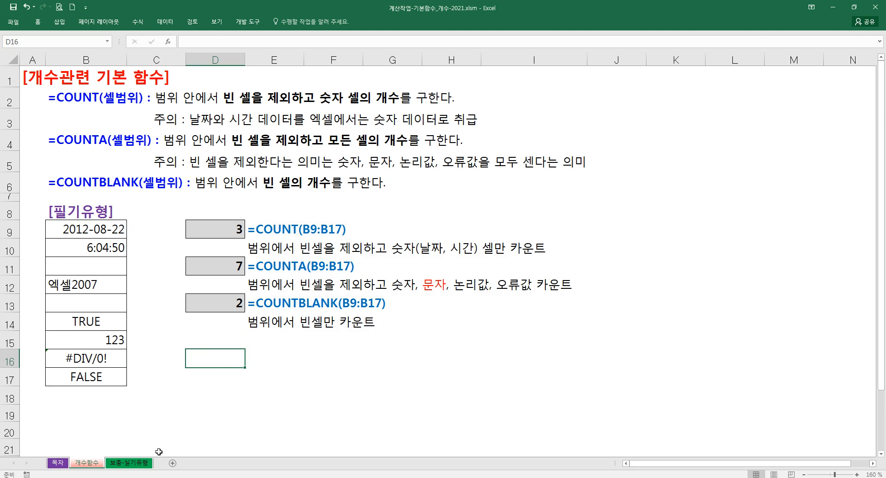
- Switch to the 보충-실기유형 sheet and look through the practice questions from 표0 to 표3
click(142, 466)
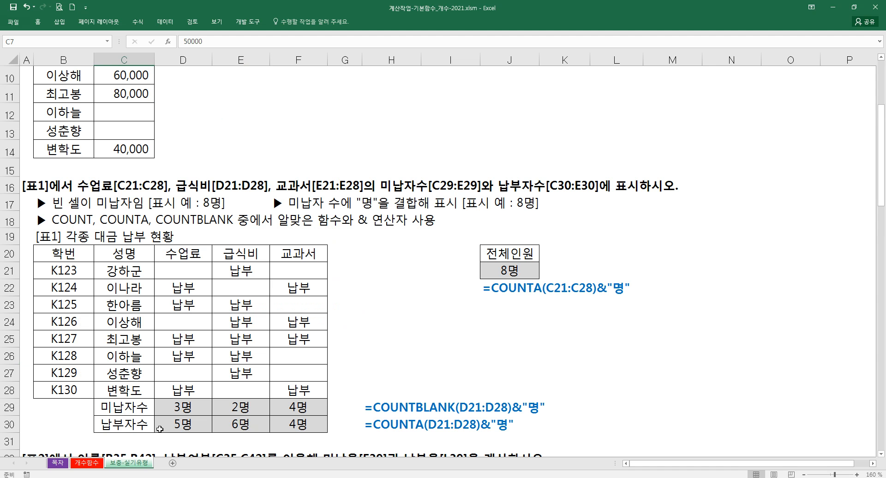
scroll(246, 255, up, 5)
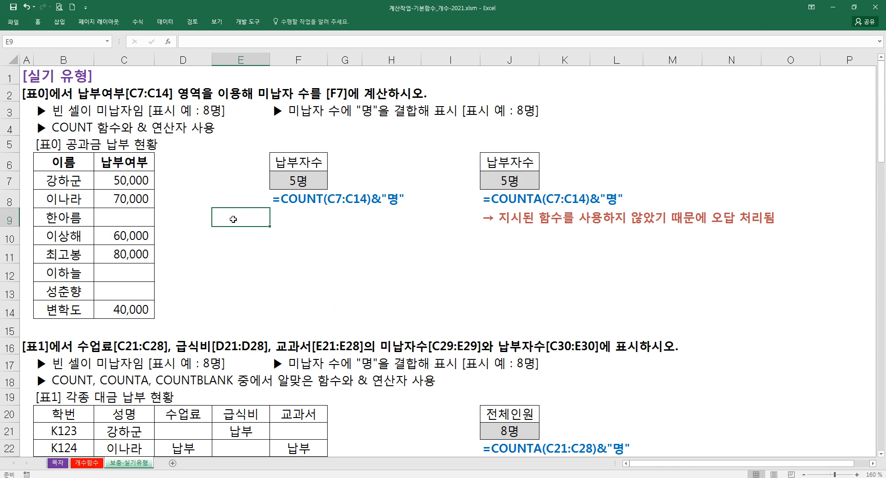
click(41, 82)
click(26, 79)
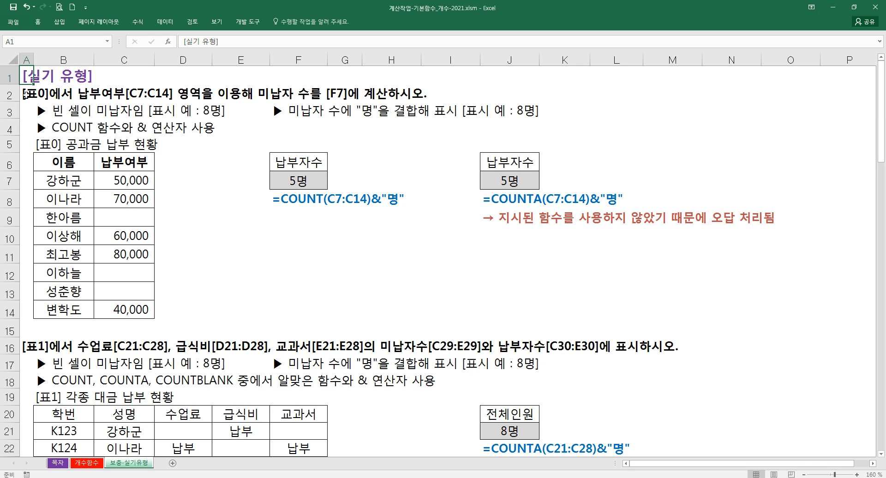
click(162, 220)
scroll(361, 324, down, 6)
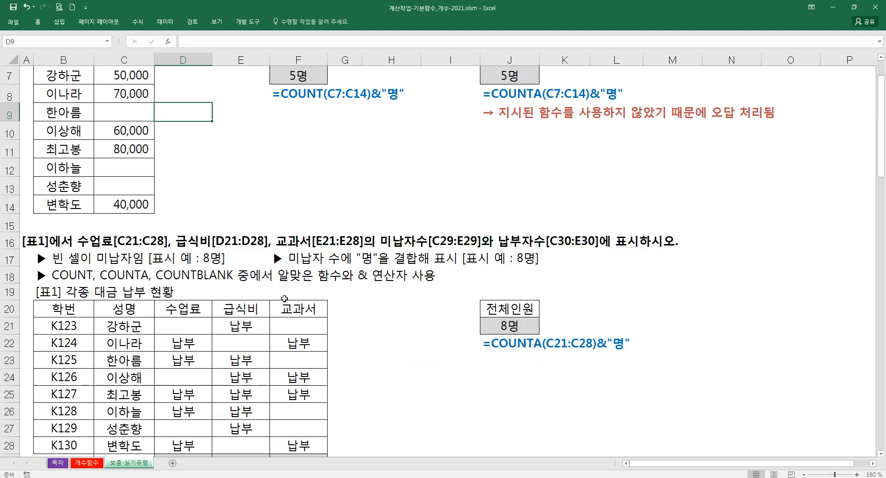
scroll(457, 309, down, 3)
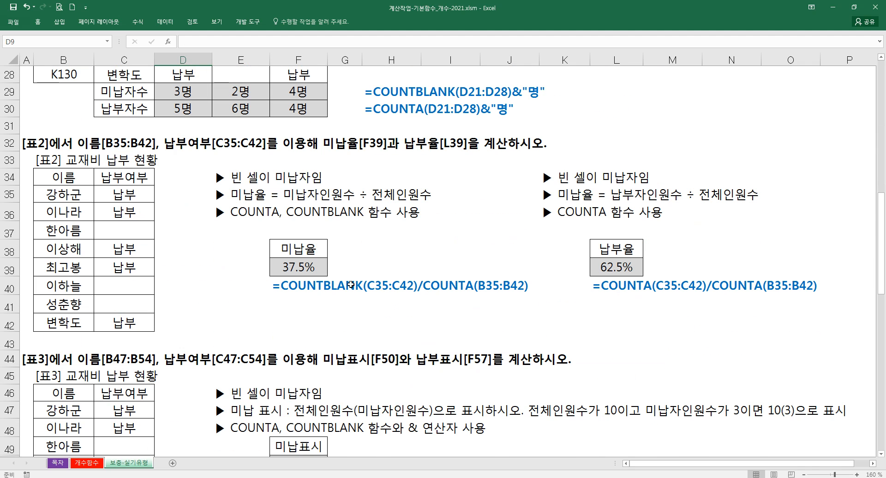
scroll(511, 302, down, 2)
click(295, 303)
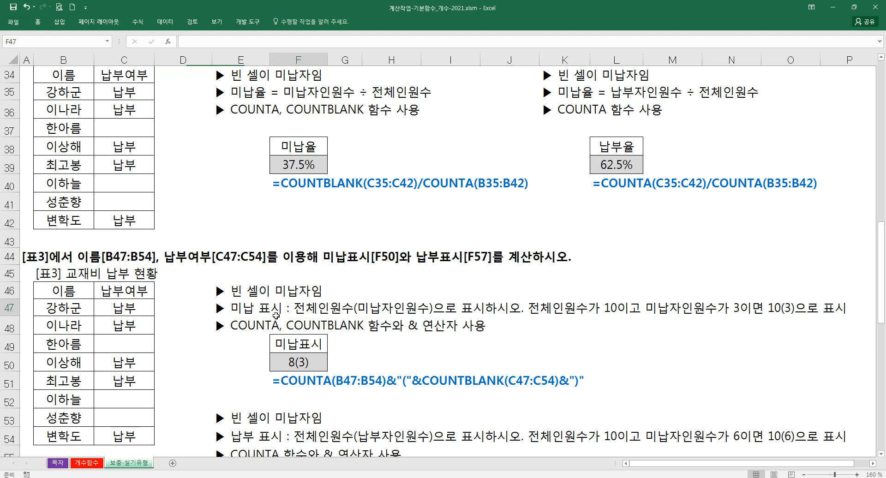
- Return to the 표0 question and examine its payment range C7:C14 and the formula in F7
scroll(248, 303, up, 5)
scroll(246, 303, up, 5)
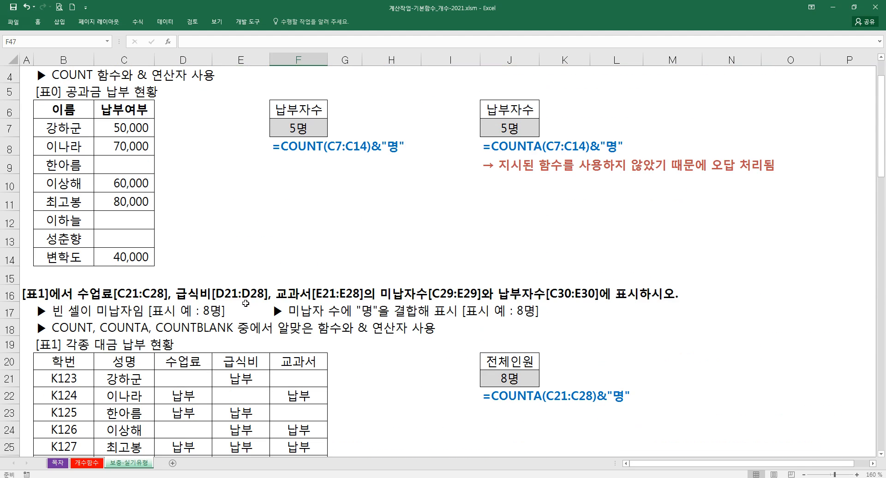
scroll(246, 304, up, 1)
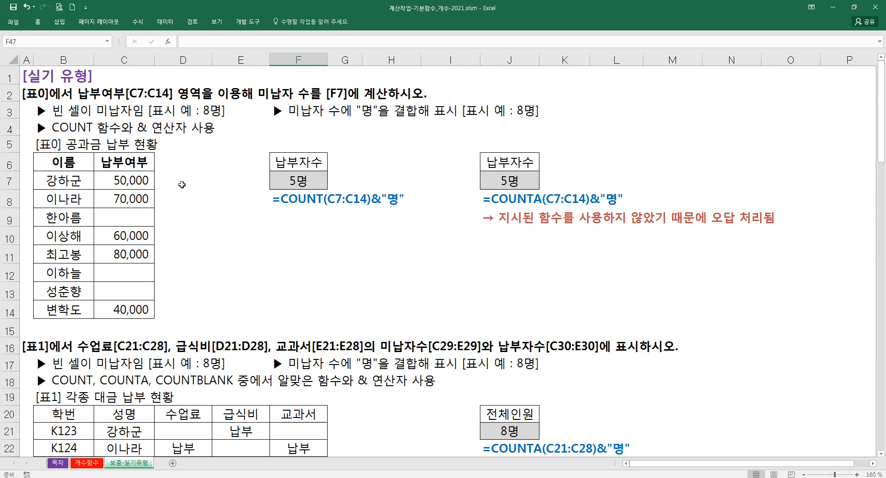
drag(119, 175, 111, 308)
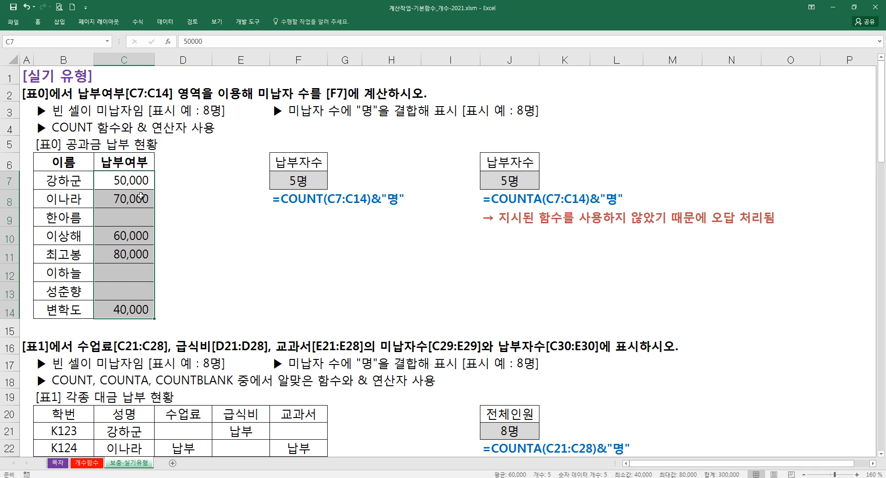
click(313, 178)
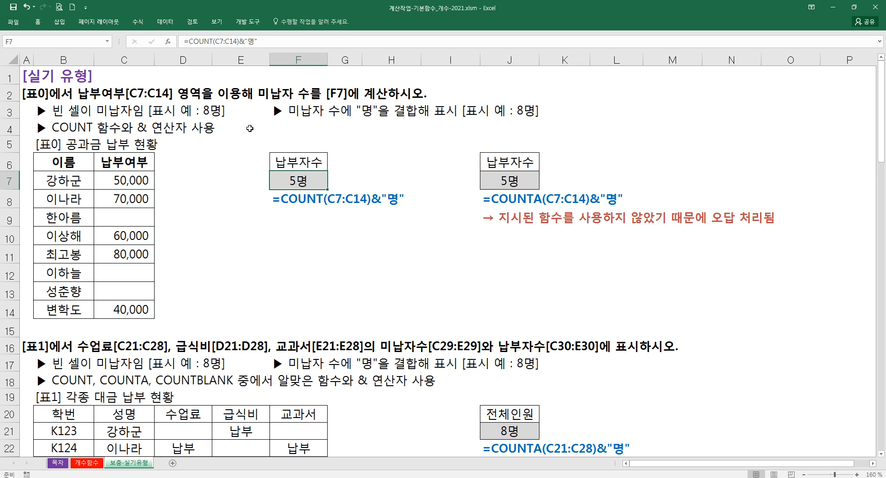
- Delete "[표시 예 : 8명]" from the condition in B3, and move the neighbouring "명" condition from F3 to E3
double_click(88, 114)
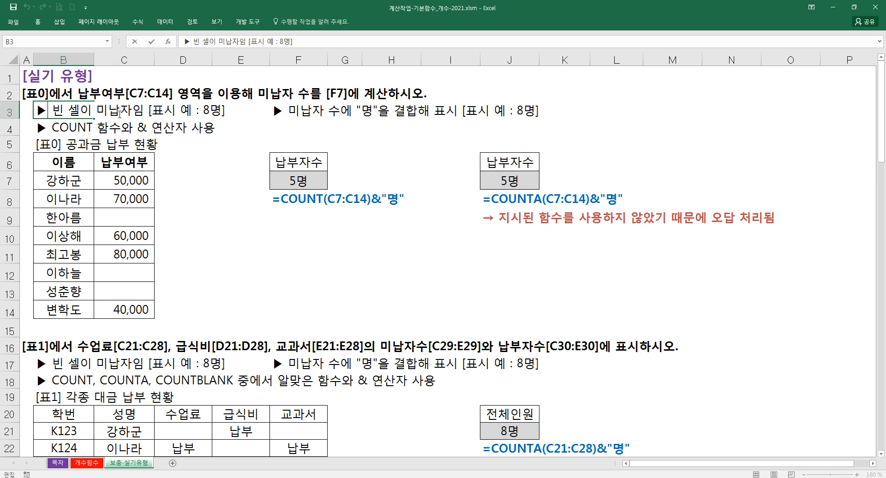
drag(145, 112, 220, 116)
key(Delete)
click(260, 161)
click(290, 113)
click(231, 169)
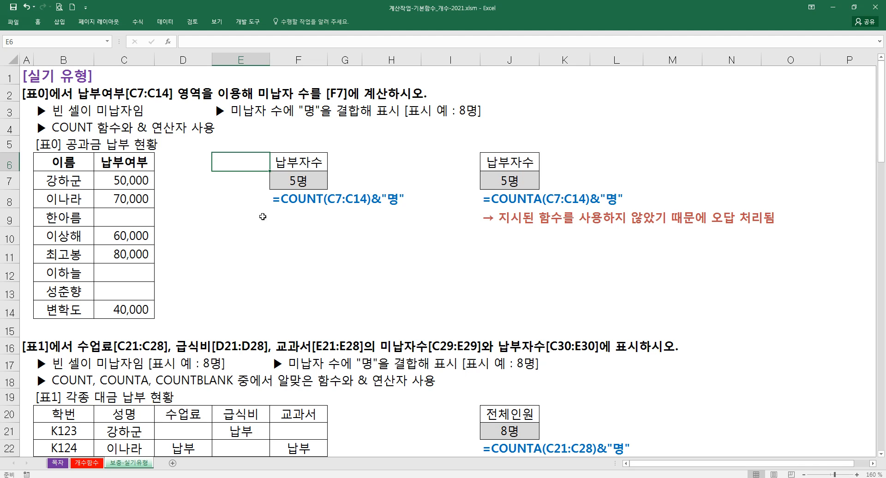
- Enter =COUNT(C7:C14)&"명" in F9, and delete it from the cell again
click(313, 218)
text(=)
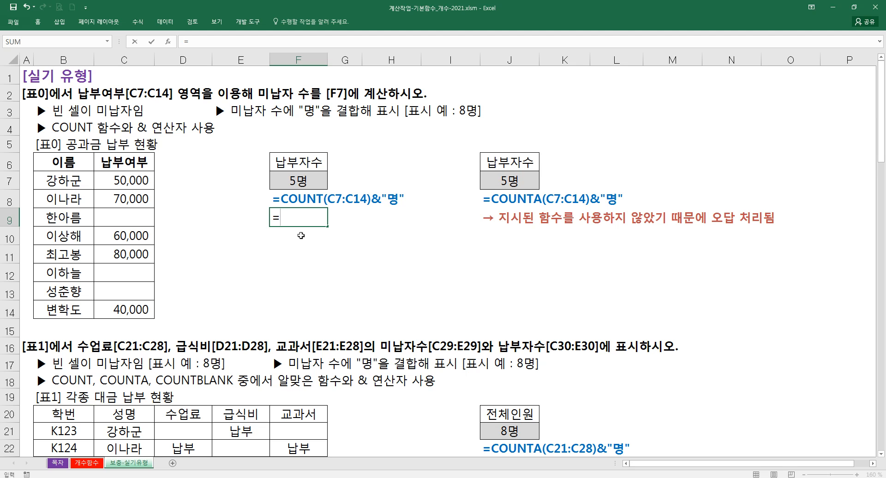
text(COUNT()
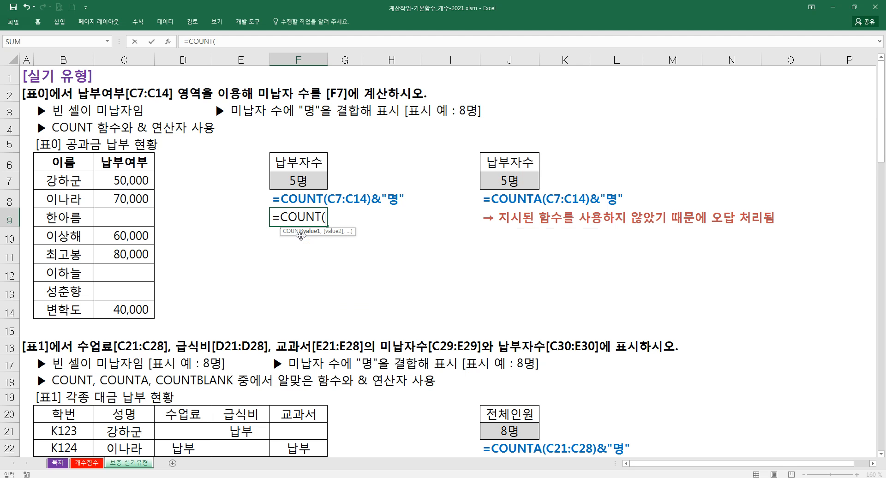
key(ctrl+a)
drag(134, 179, 131, 309)
drag(293, 172, 264, 249)
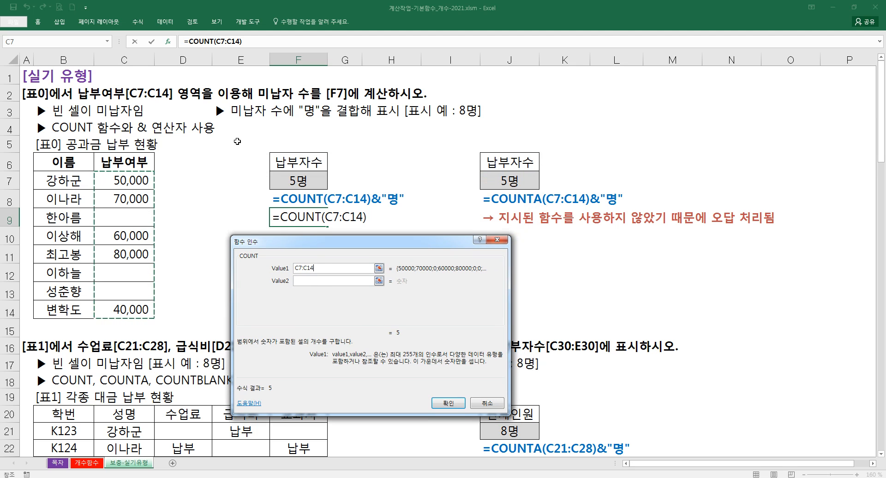
click(256, 46)
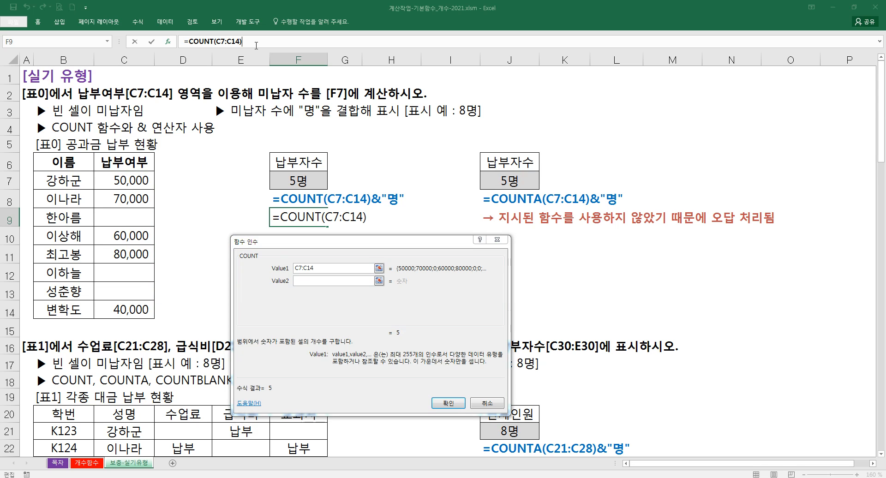
text(&"명)
key(Return)
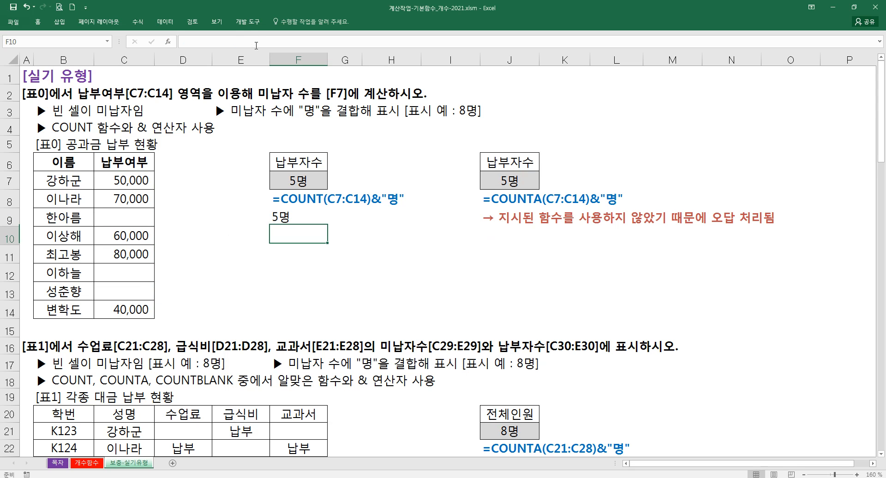
click(300, 204)
click(302, 224)
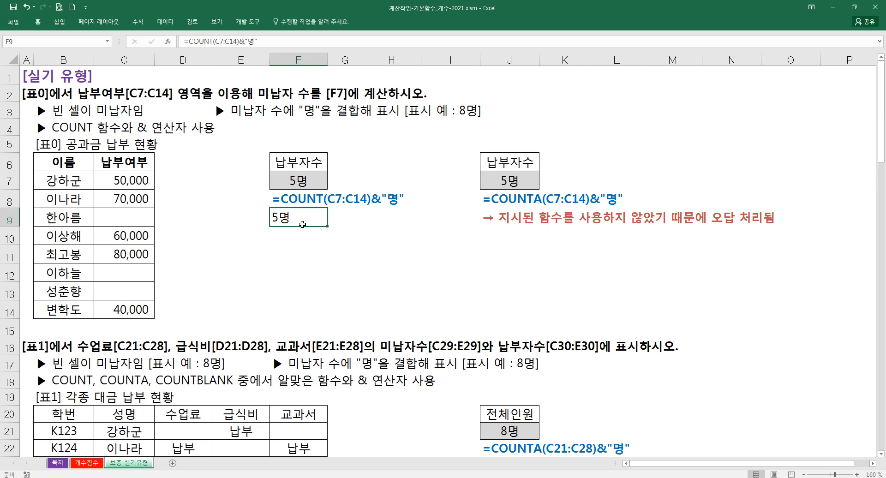
key(Delete)
- Compare the COUNT formula in F7 with the COUNTA alternative and note in J8:J9 and the function condition in B4
click(299, 181)
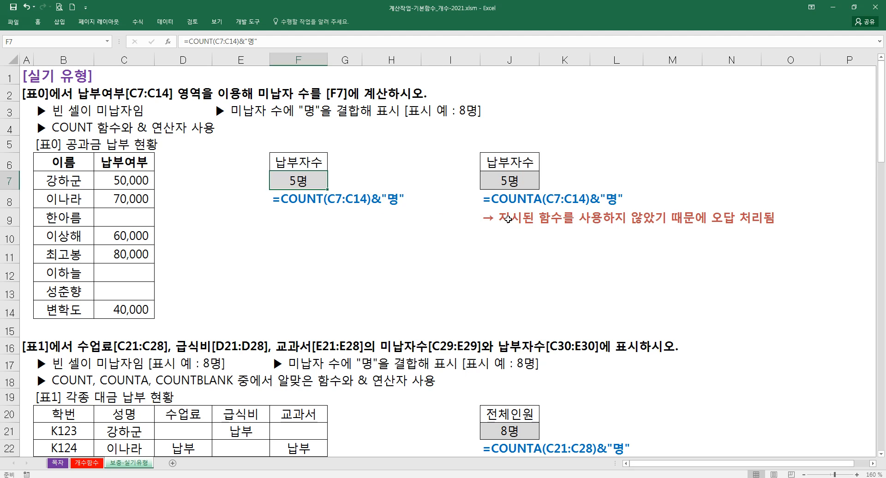
click(508, 219)
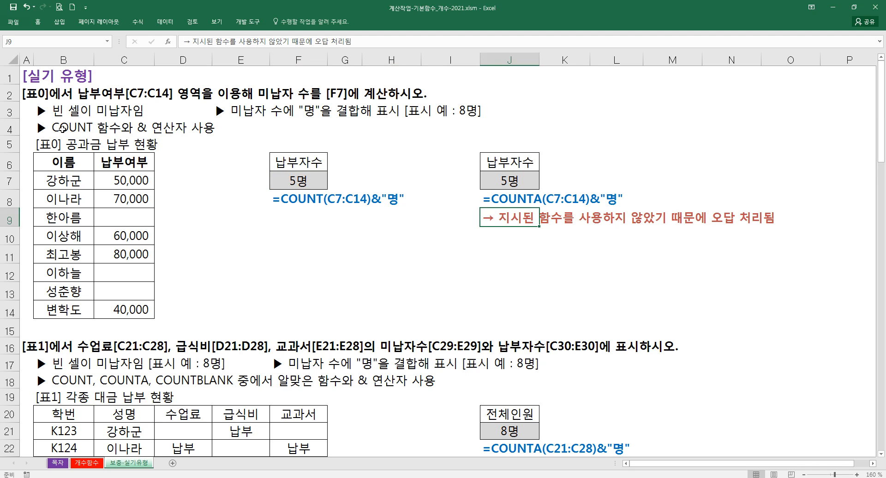
click(517, 202)
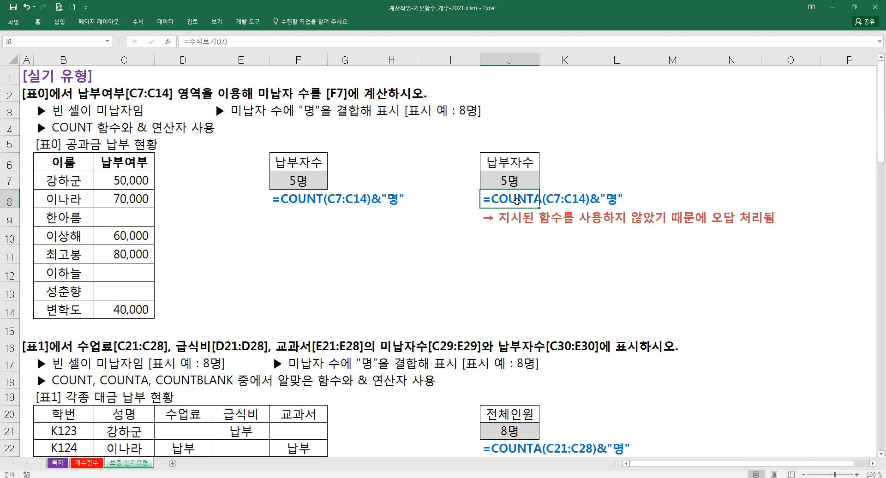
click(57, 127)
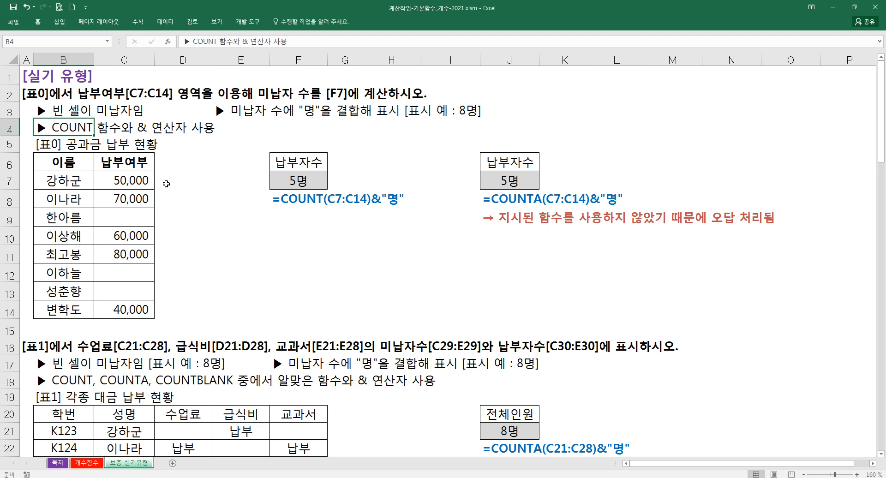
click(249, 247)
- Delete "[표시 예 : 8명]" from the 표1 condition in B17, and move the neighbouring "명" condition from F17 to E17
scroll(249, 247, down, 4)
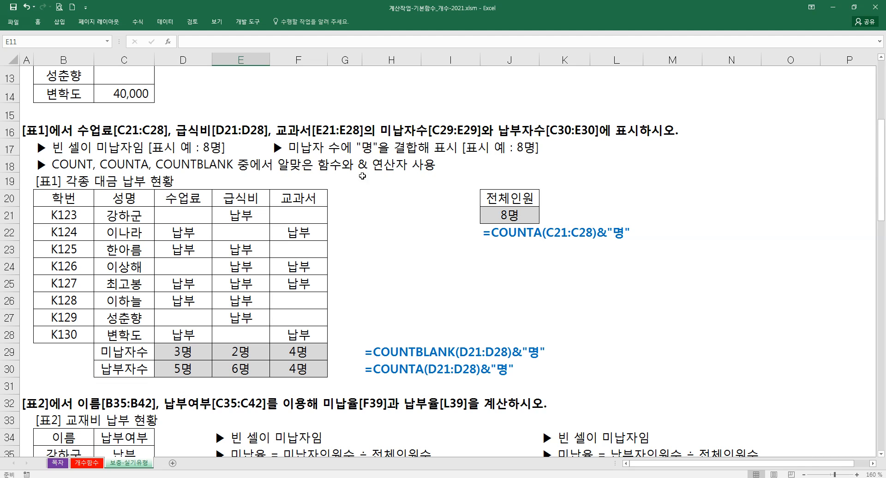
double_click(53, 147)
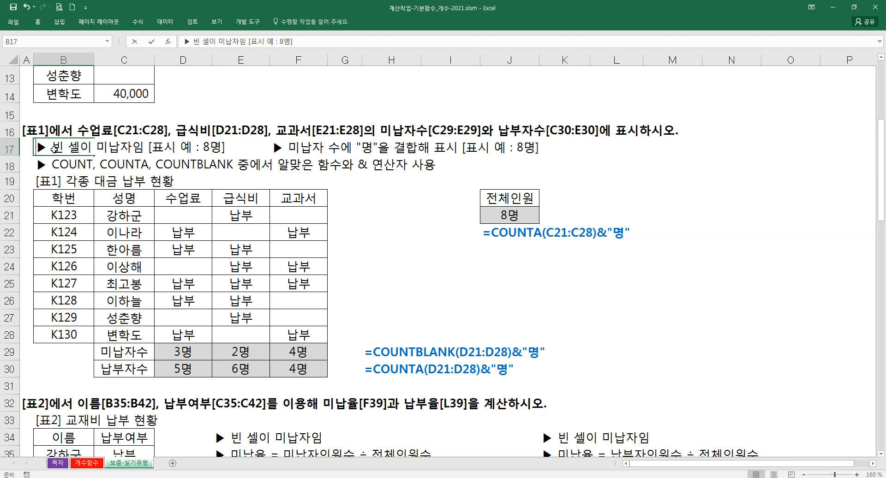
drag(147, 151, 226, 148)
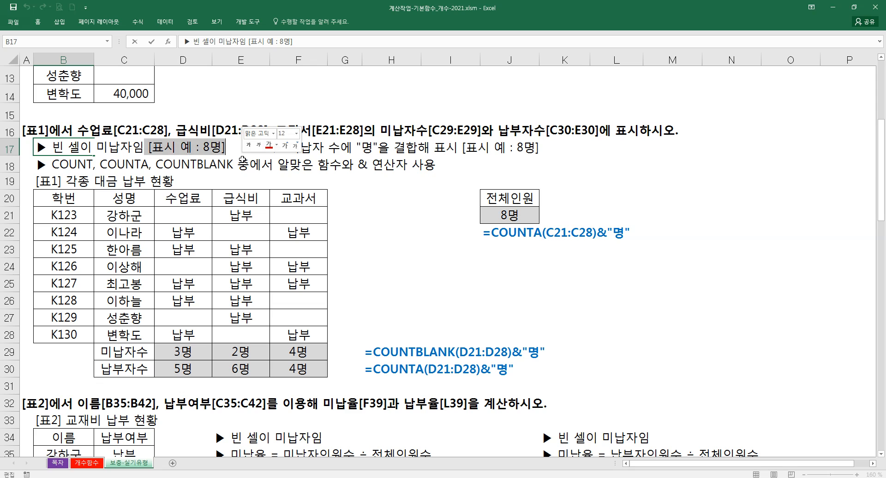
key(Delete)
click(377, 203)
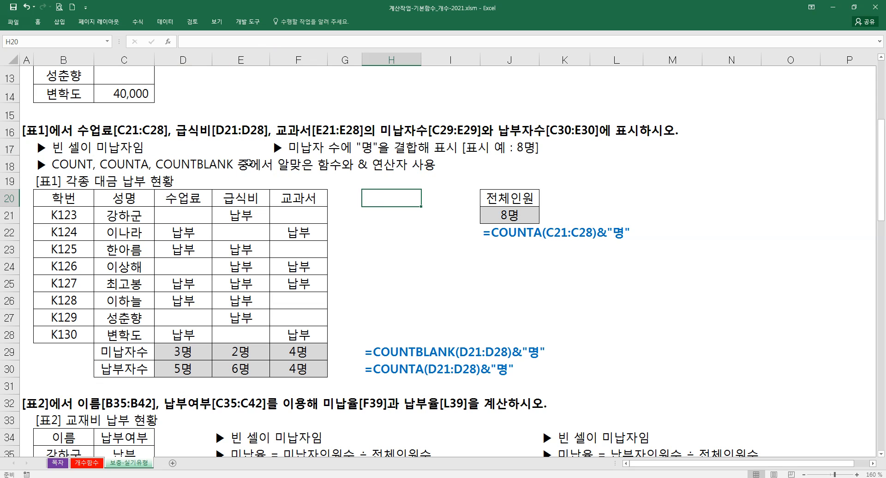
click(276, 148)
drag(269, 148, 235, 149)
click(219, 184)
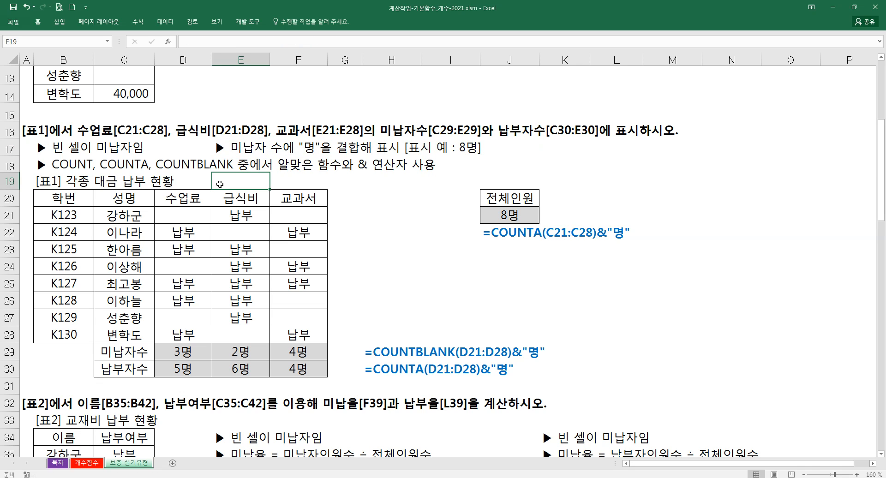
- Check the allowed functions in B18 and clear the 미납자수 formulas from D29:F29
click(56, 165)
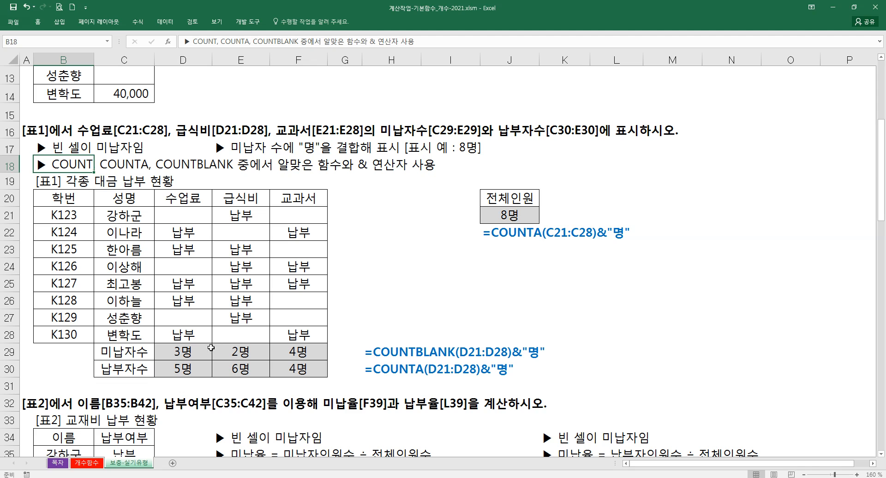
drag(198, 353, 295, 353)
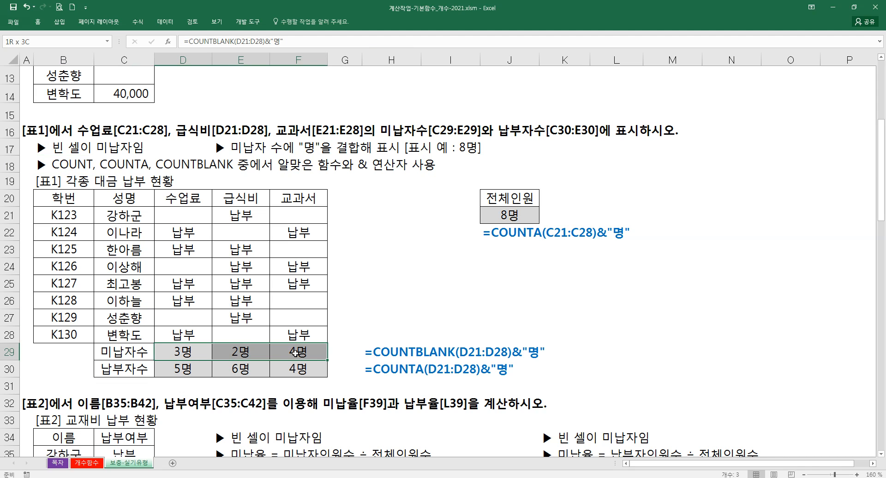
key(Delete)
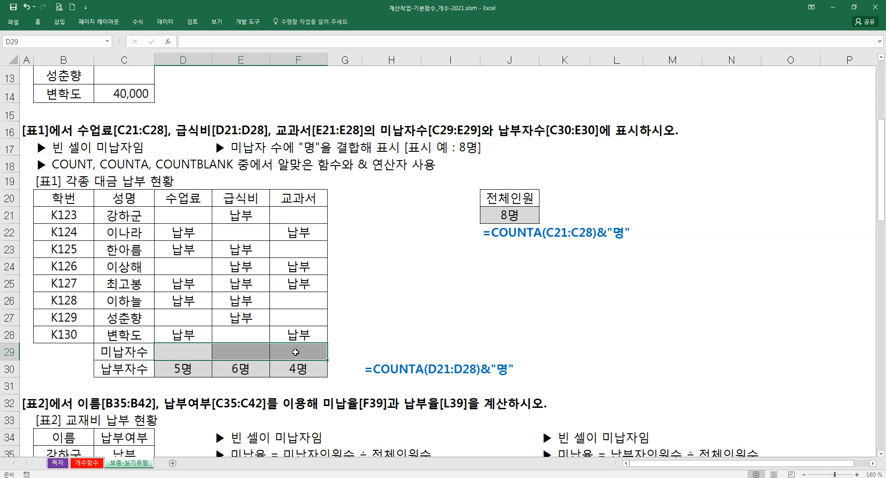
- Enter =COUNT(D21:D28)&"명" in the 수업료 column's 미납자수 cell D29
key(Left)
key(Right)
text(=)
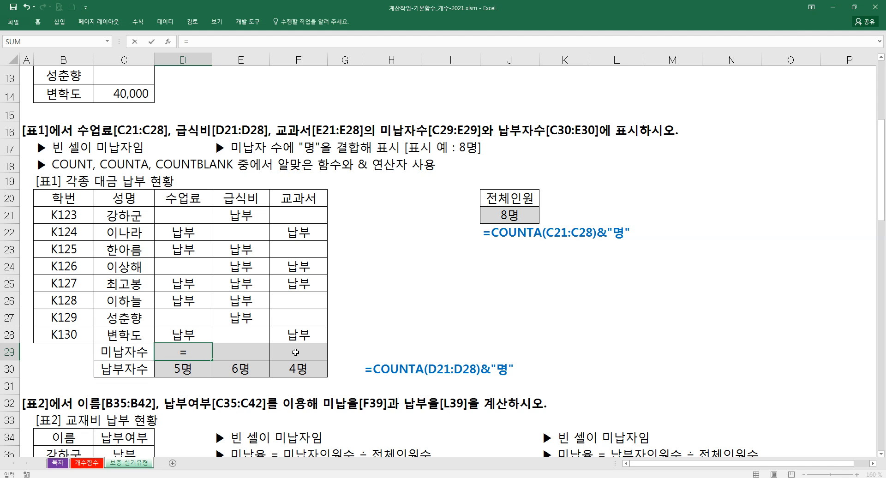
text(COUNT()
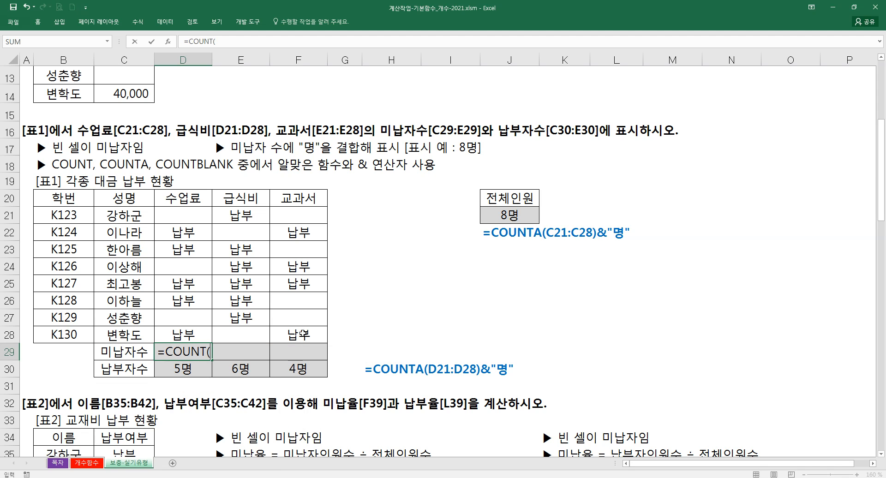
key(ctrl+a)
drag(206, 183, 331, 234)
drag(184, 215, 190, 331)
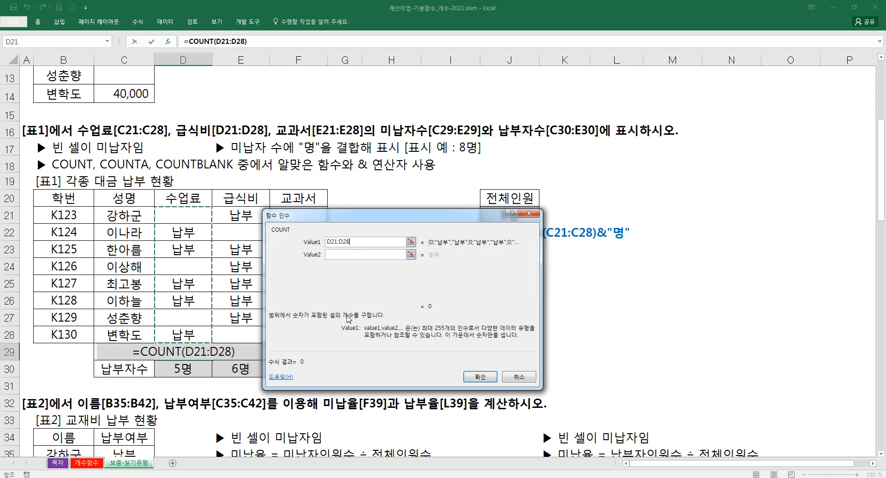
click(476, 381)
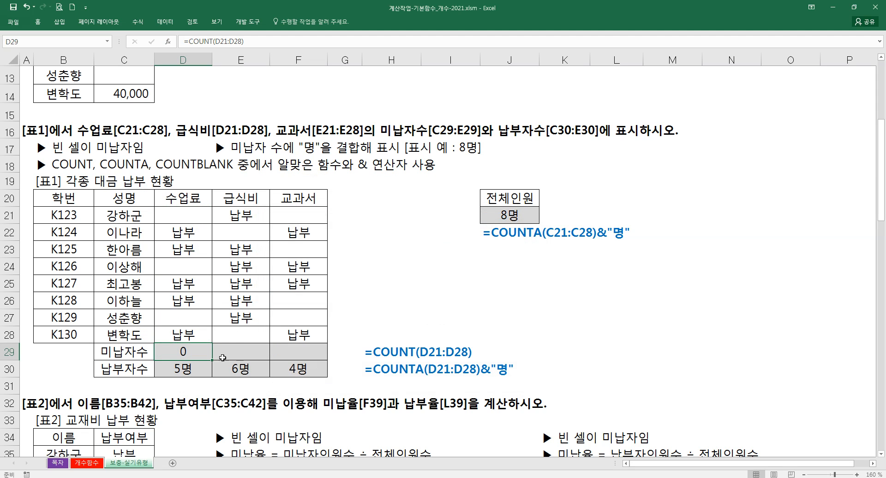
click(246, 41)
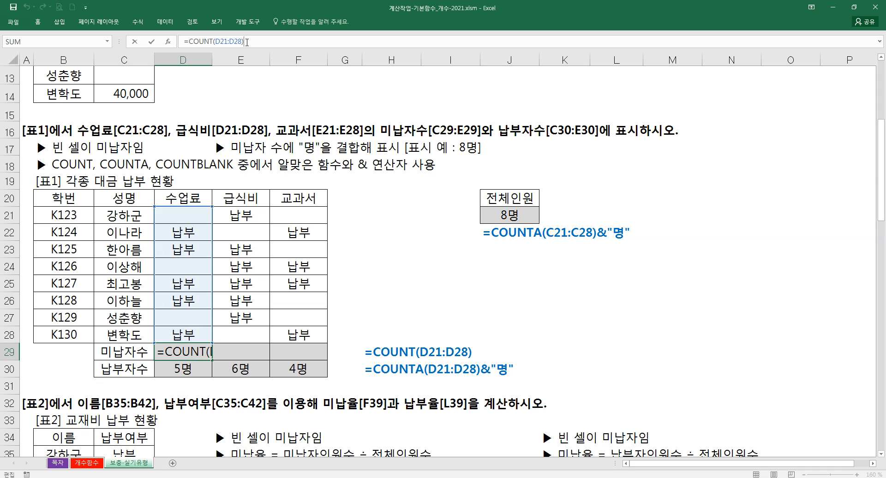
text(&"명")
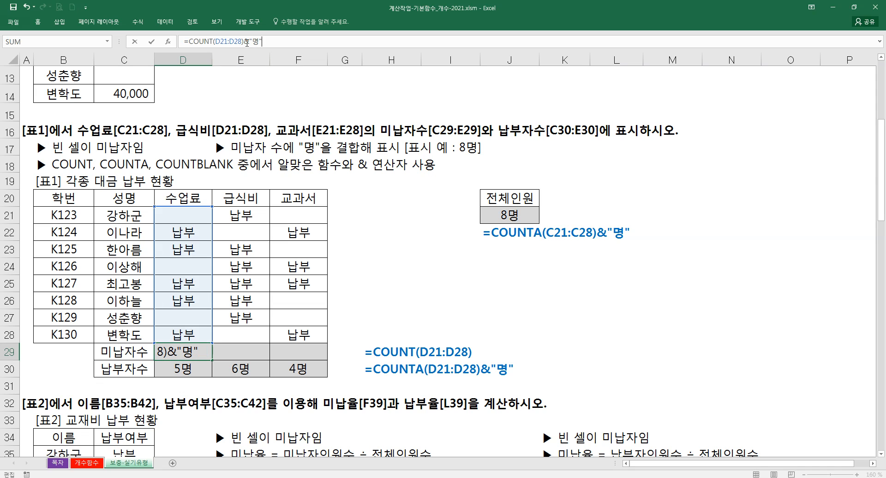
key(Return)
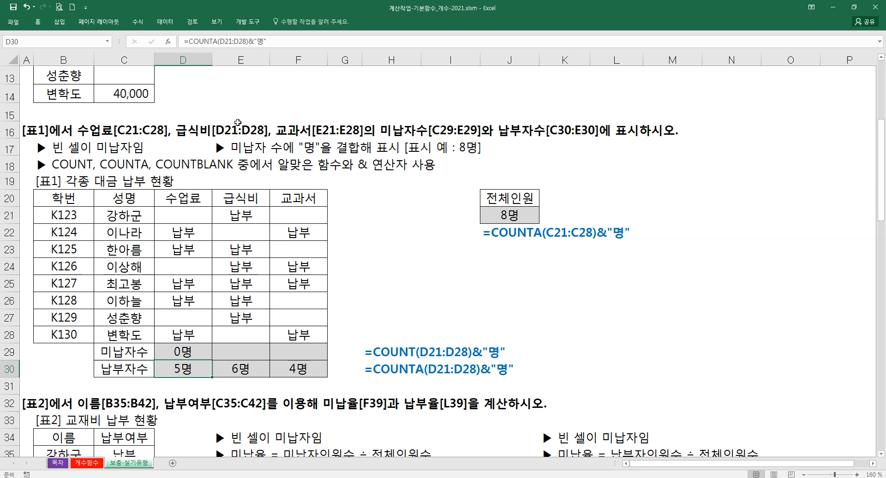
- Change the D29 formula's function to COUNTA, making it =COUNTA(D21:D28)&"명"
click(197, 353)
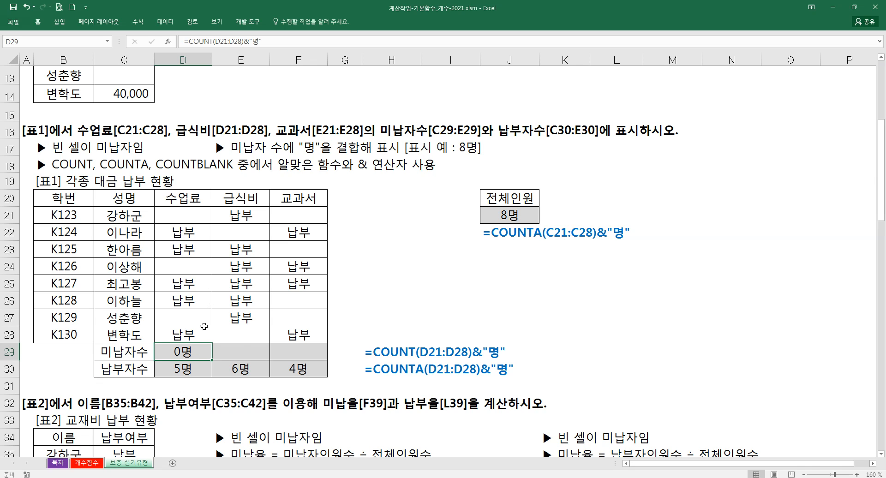
double_click(192, 356)
click(167, 354)
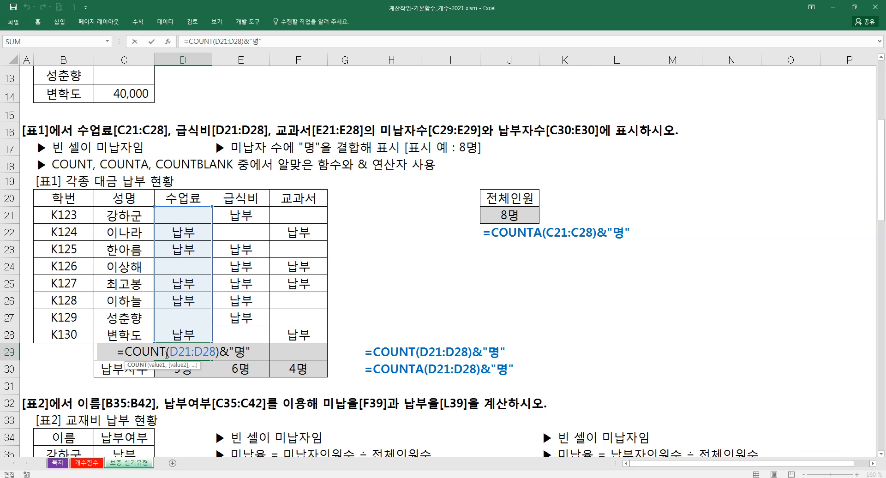
text(A)
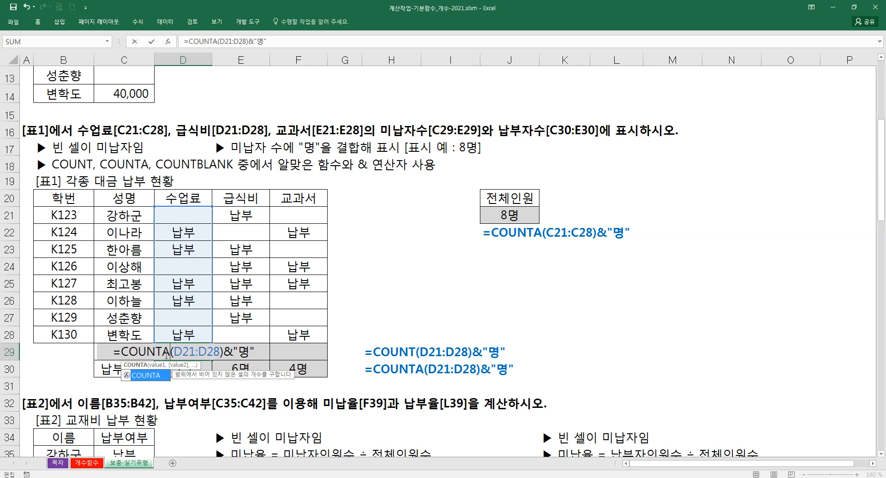
key(Return)
click(203, 356)
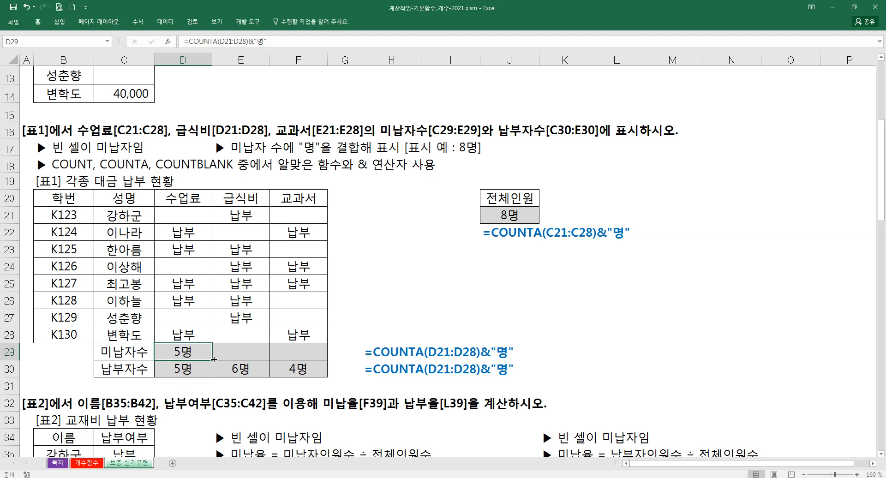
- Copy the D29 formula across to F29, and clear D29:F29 again
drag(213, 360, 306, 361)
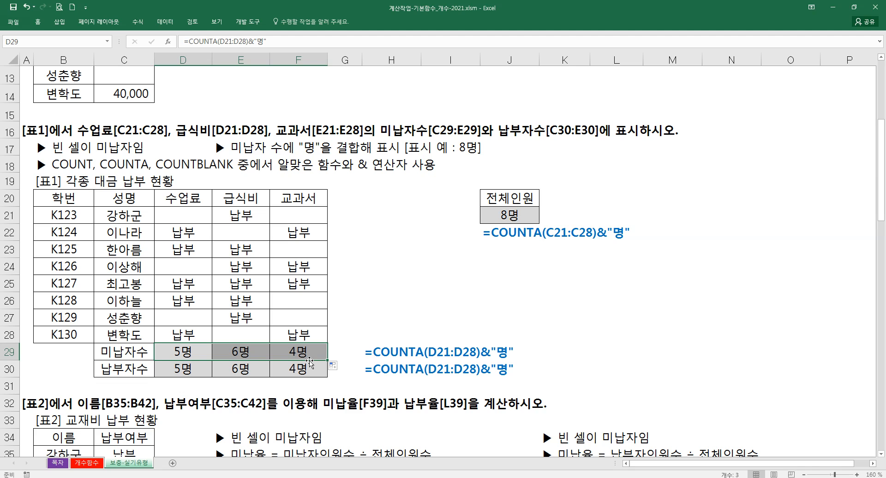
drag(190, 354, 301, 353)
key(Delete)
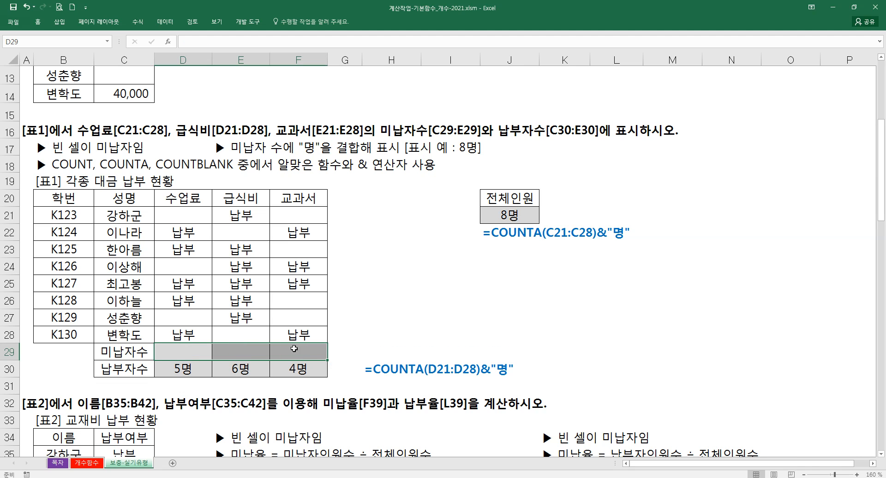
- Examine the blank and 납부 cells of the 수업료 column in D21:D28
click(193, 218)
click(189, 268)
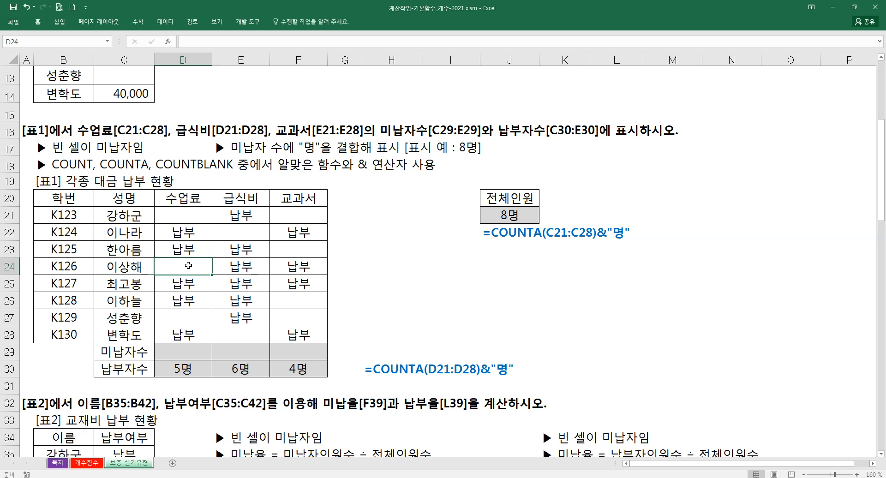
ctrl+click(189, 315)
drag(190, 233, 189, 335)
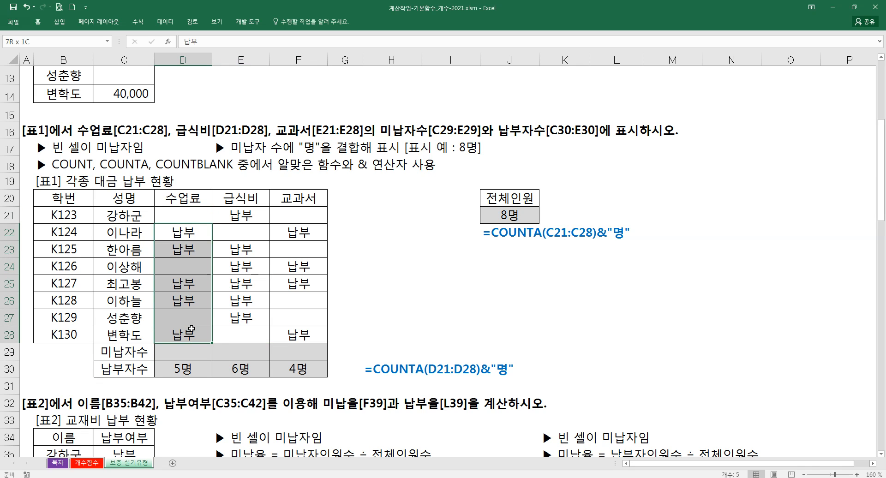
click(192, 217)
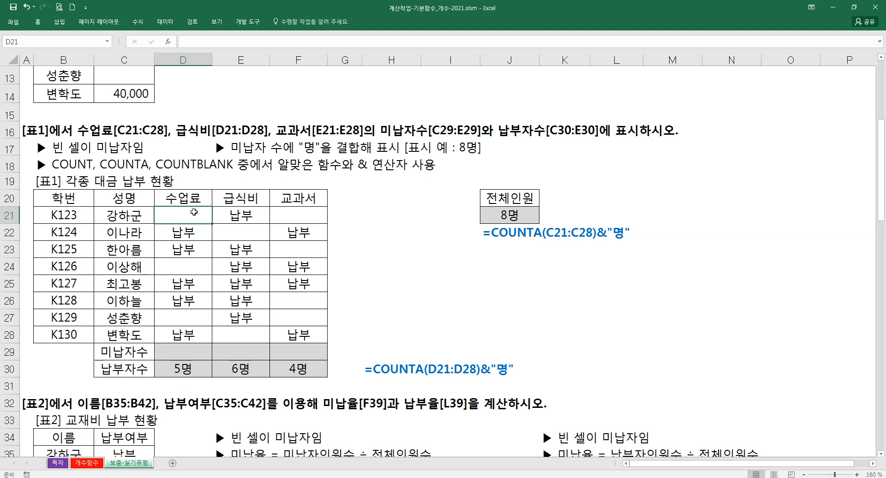
- Start a COUNTBLANK formula in the 수업료 column's 미납자수 cell D29
click(188, 348)
text(=)
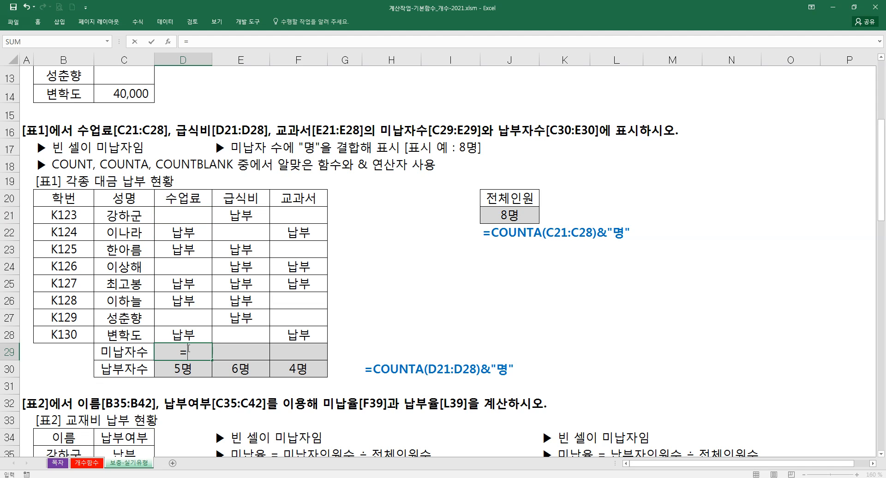
text(COUNT)
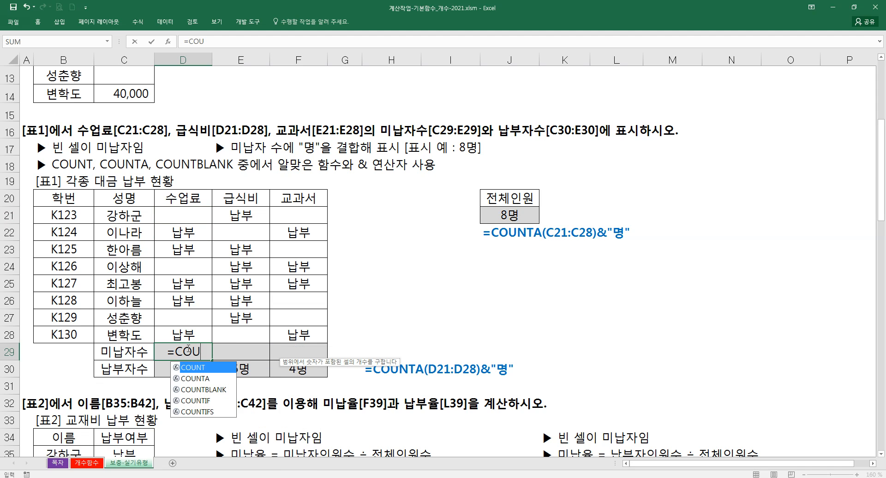
key(Down)
key(Down)
key(Tab)
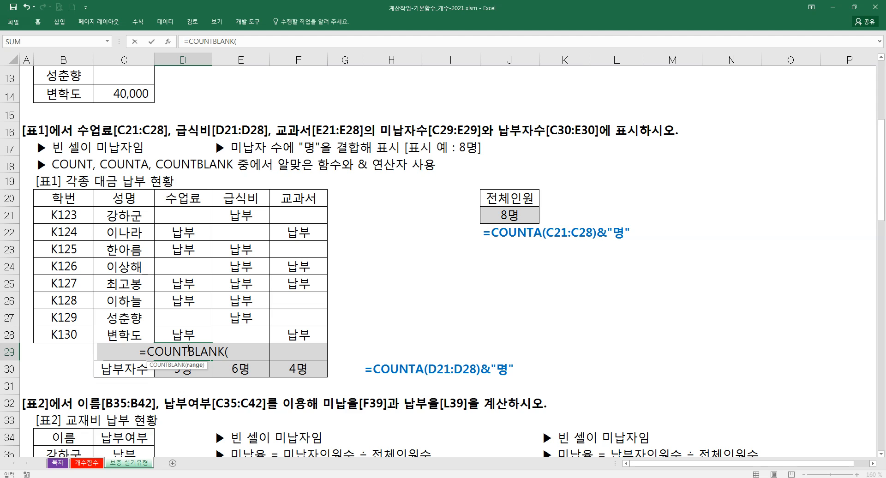
drag(190, 211, 191, 327)
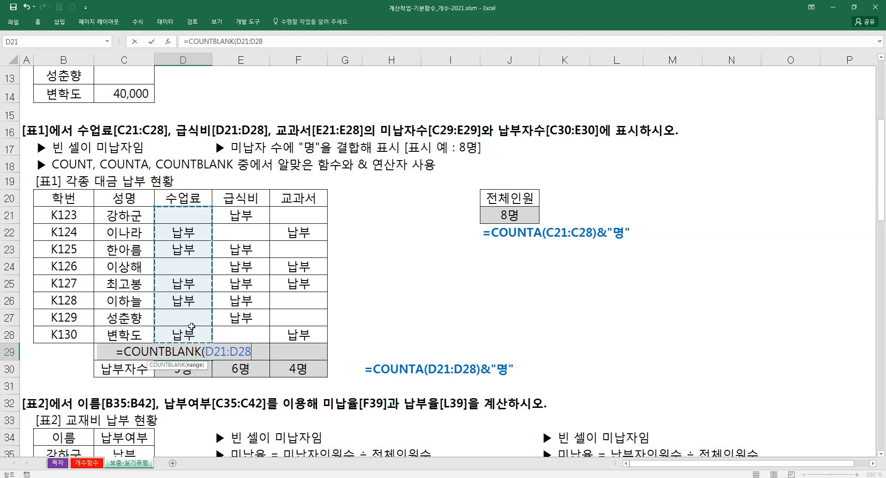
key(BackSpace)
key(BackSpace)
key(BackSpace)
key(BackSpace)
key(BackSpace)
key(BackSpace)
key(BackSpace)
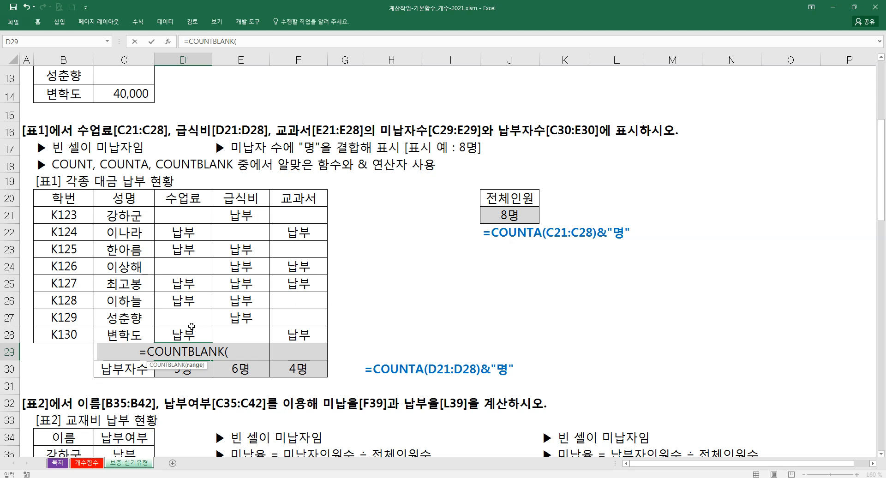
- Set the COUNTBLANK range to D21:D28 through the function arguments and append &"명", completing =COUNTBLANK(D21:D28)&"명"
key(ctrl+a)
drag(190, 215, 189, 329)
text(&"명")
key(Return)
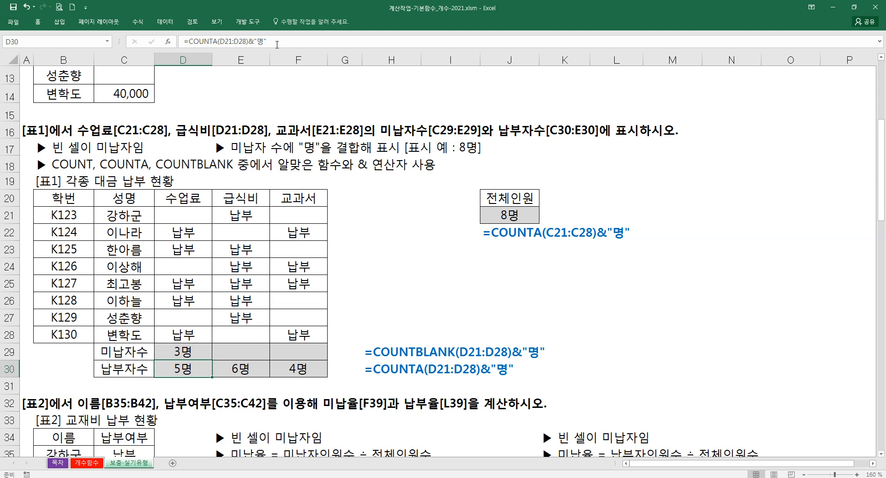
- Copy the D29 formula across to E29 and F29, checking the range each 미납자수 formula refers to
click(207, 350)
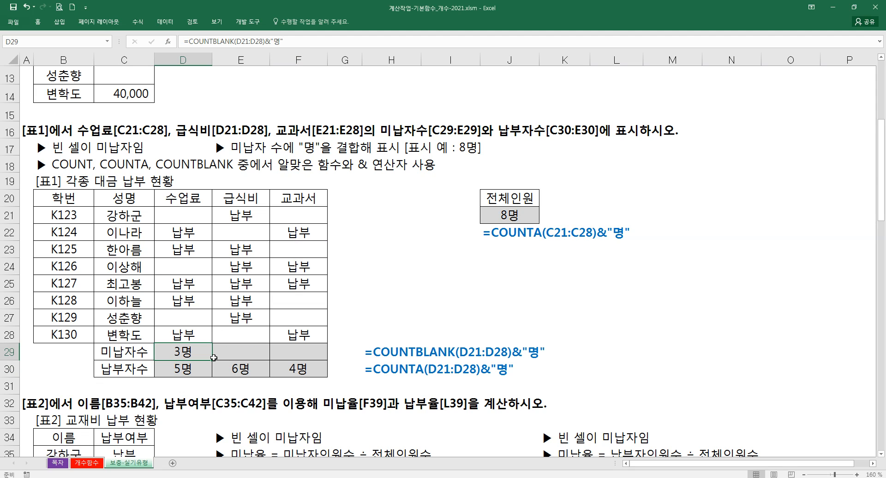
drag(214, 360, 248, 354)
double_click(191, 351)
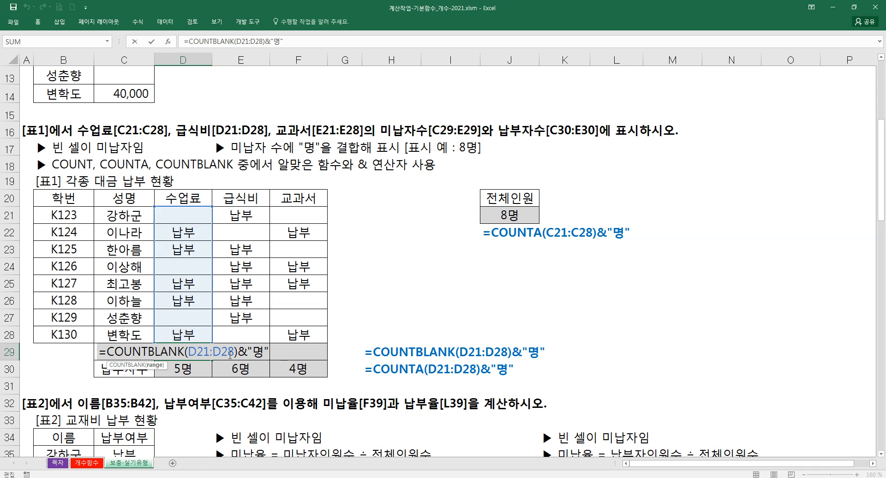
key(Escape)
double_click(240, 353)
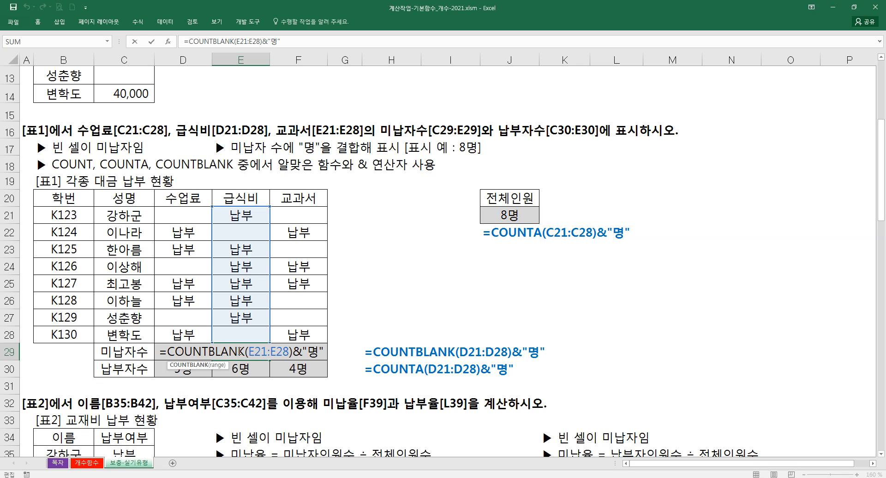
key(Escape)
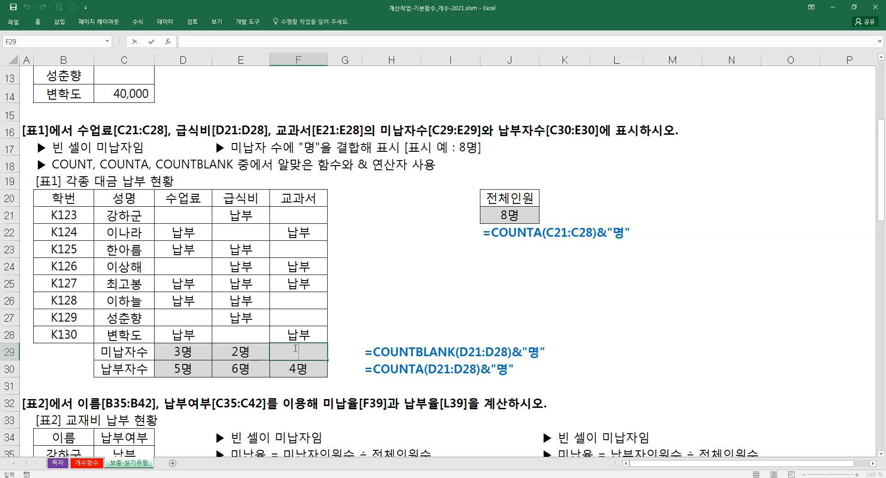
drag(271, 362, 323, 362)
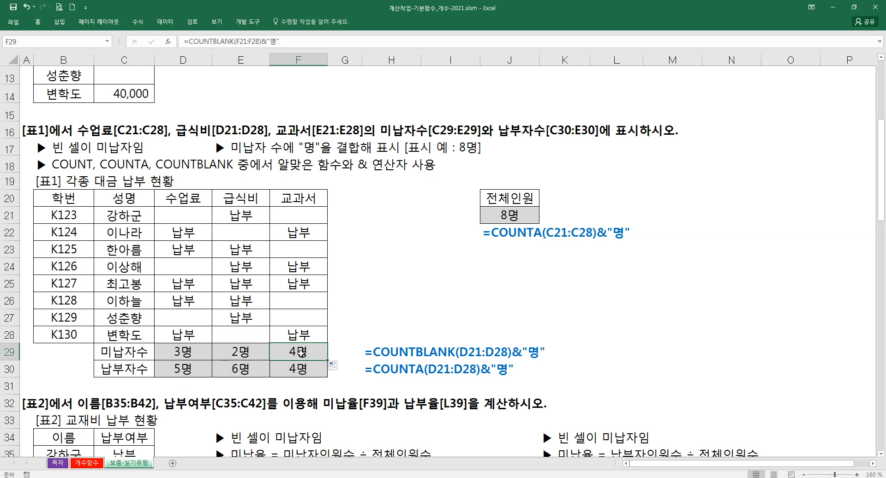
double_click(301, 353)
key(Escape)
- Examine the 납부자수 formulas in D30:F30, the 전체인원 formula in J21, and the 성명 and 학번 ranges
click(193, 373)
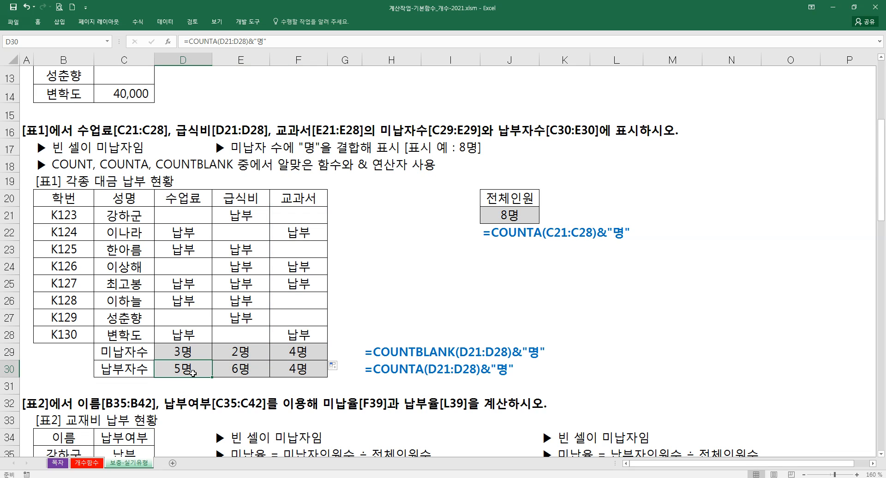
drag(194, 221, 190, 334)
click(187, 367)
click(247, 369)
click(307, 369)
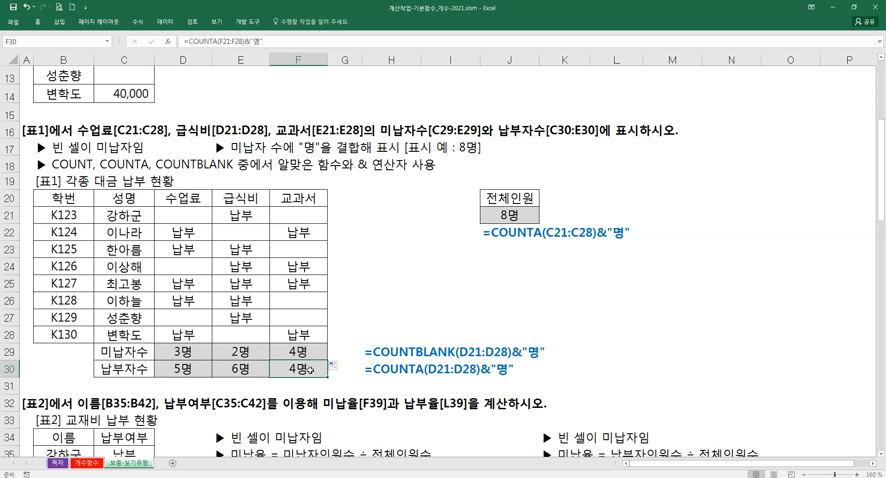
drag(192, 352, 295, 372)
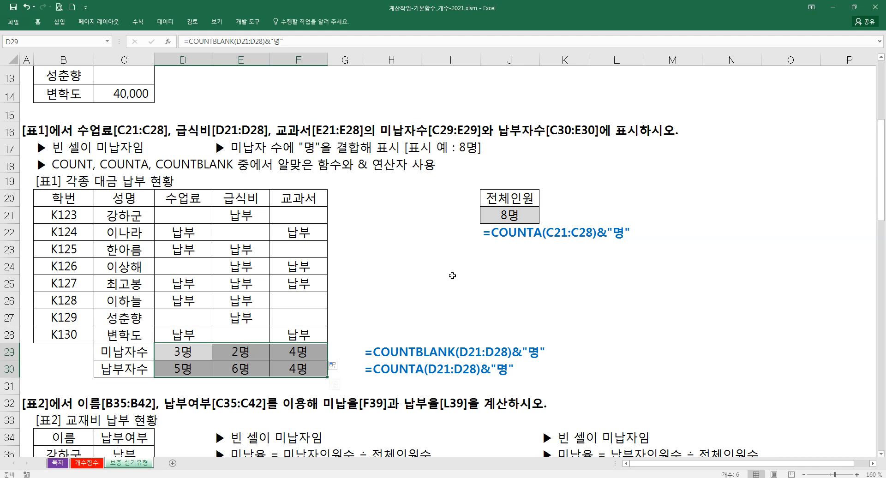
click(510, 216)
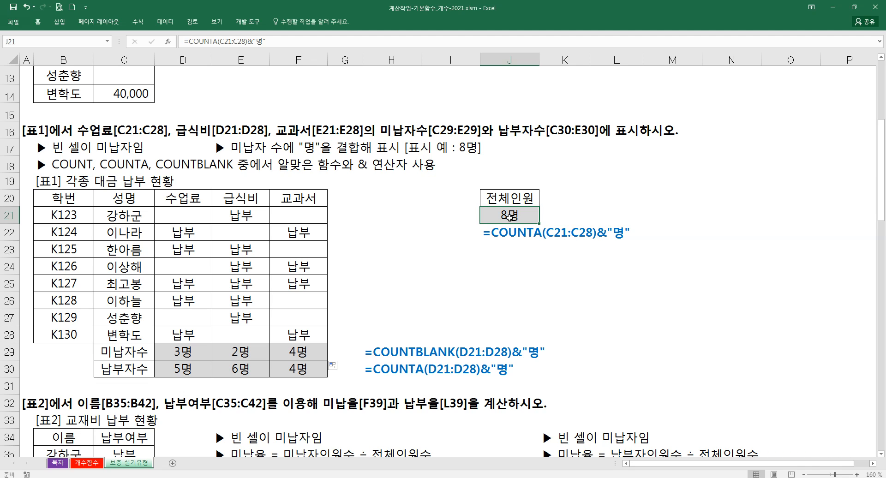
drag(138, 214, 134, 339)
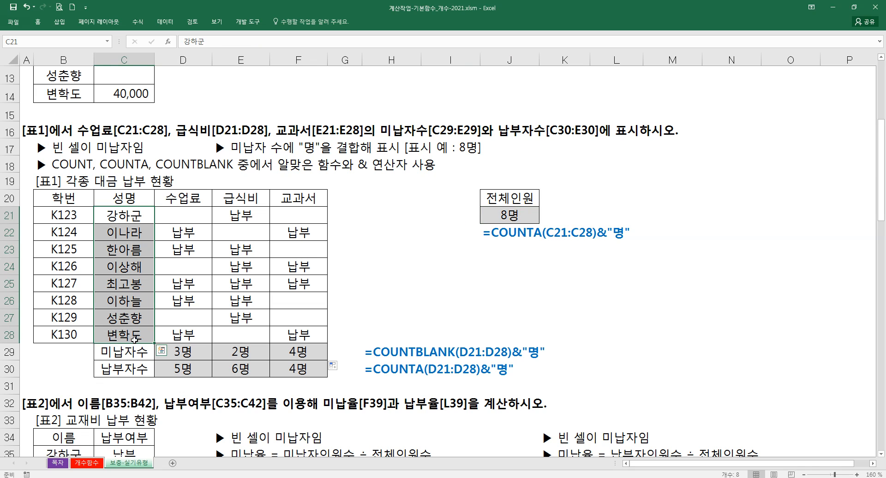
drag(74, 215, 72, 335)
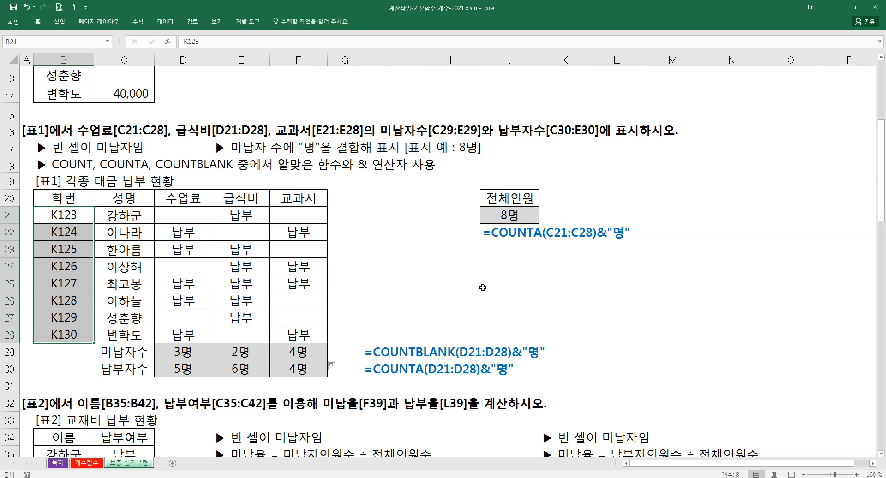
click(556, 198)
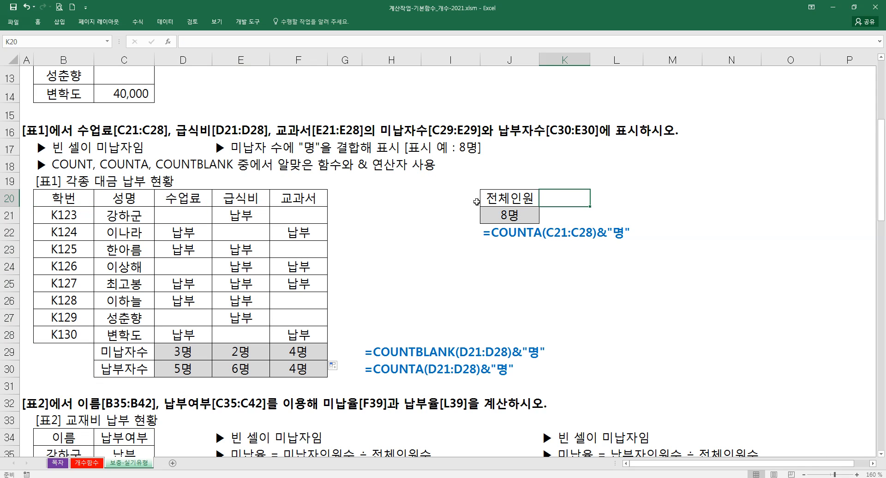
- Enter =COUNTA(C21:C28) in the empty cell J23 through the function arguments, and clear the cell again
click(508, 254)
text(=채)
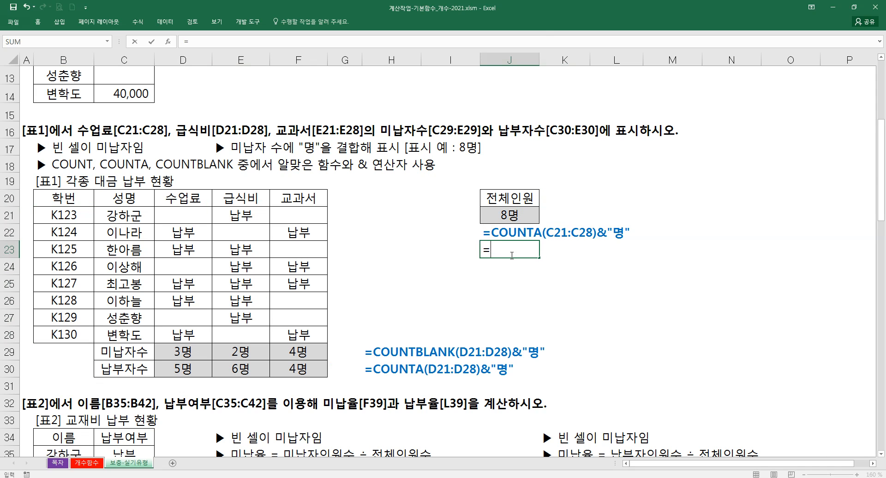
key(BackSpace)
text(COUNT)
key(Down)
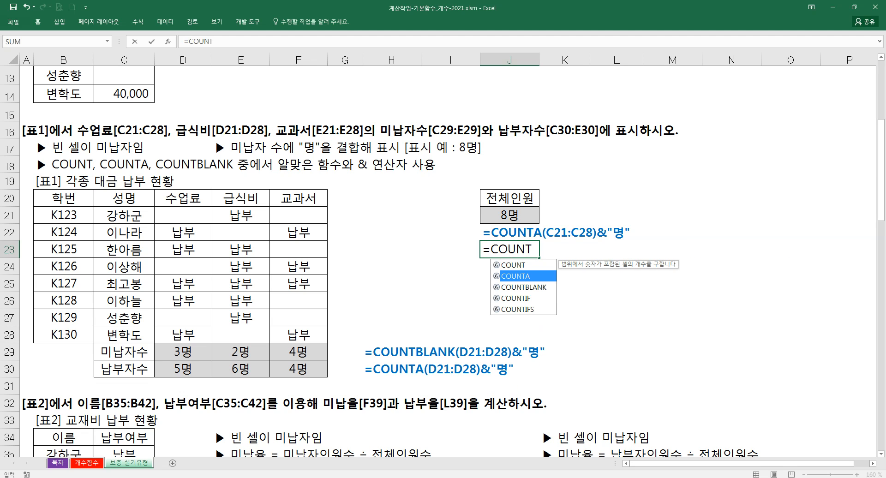
key(Tab)
key(ctrl+a)
drag(361, 184, 533, 278)
drag(123, 215, 124, 335)
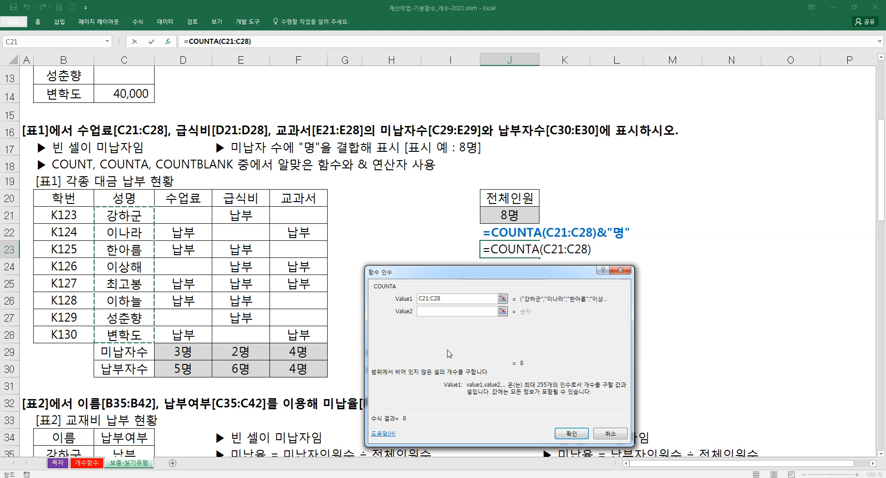
drag(78, 219, 145, 336)
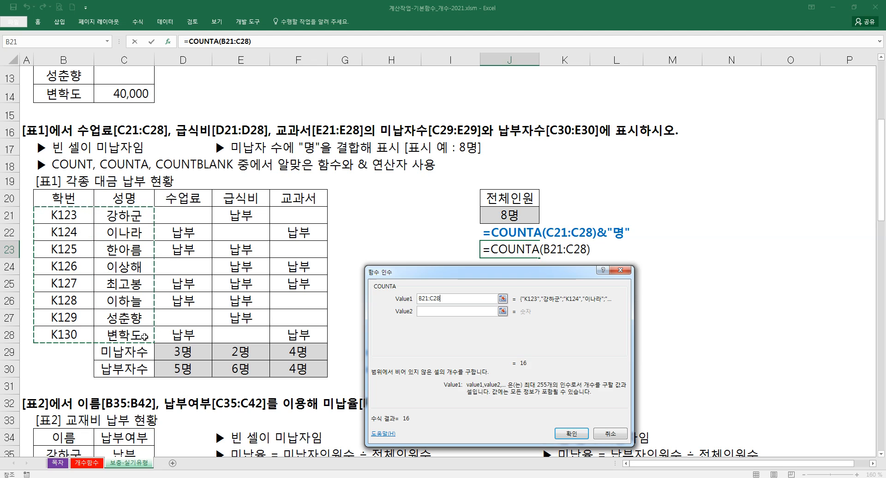
drag(123, 216, 134, 335)
key(Return)
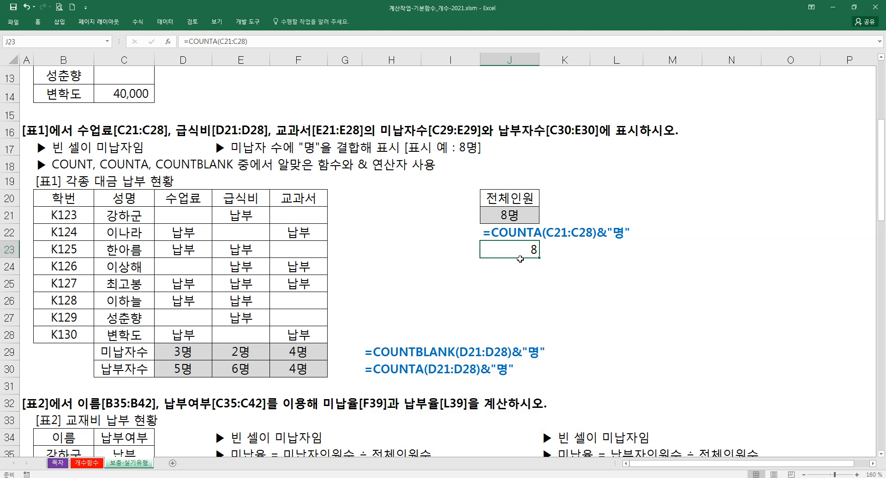
key(Delete)
click(520, 260)
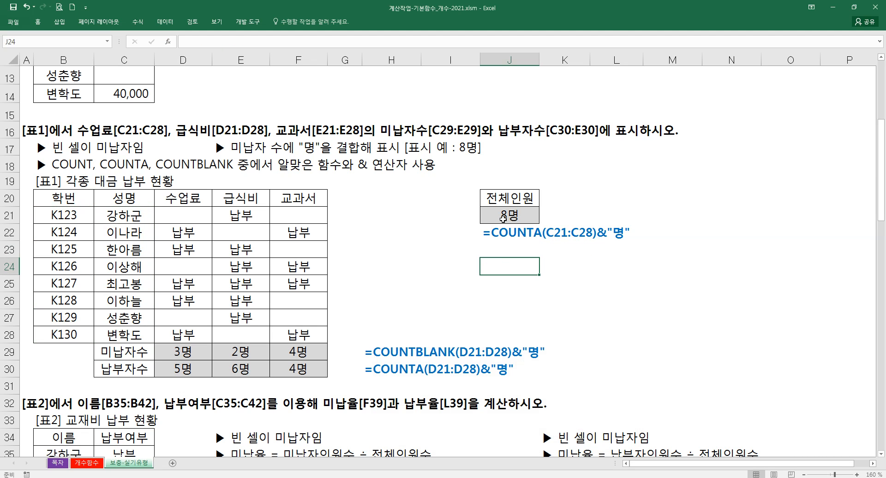
- Correct the rate name in the 표2 condition text in K35 to 납부율
drag(426, 245, 447, 353)
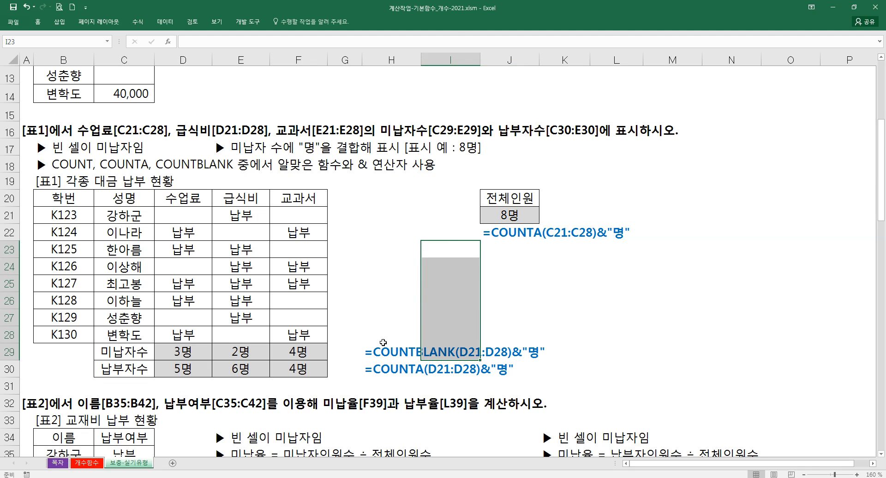
scroll(383, 343, down, 2)
scroll(383, 343, down, 1)
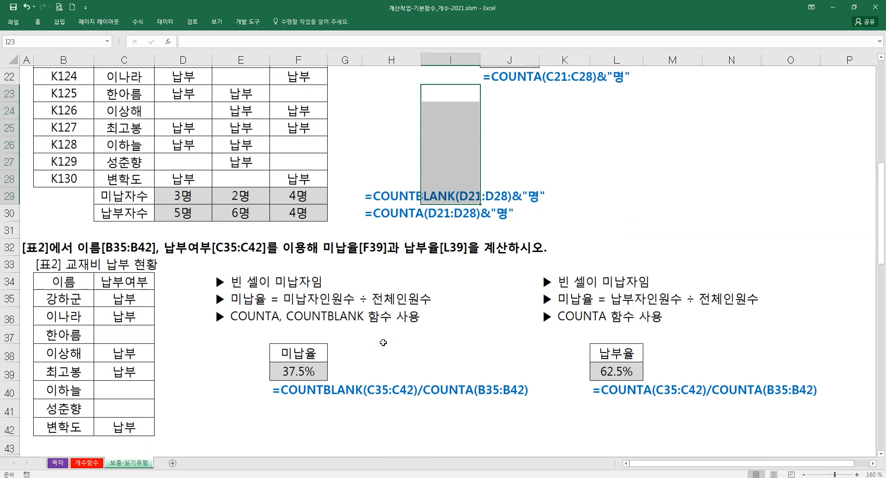
scroll(379, 341, down, 2)
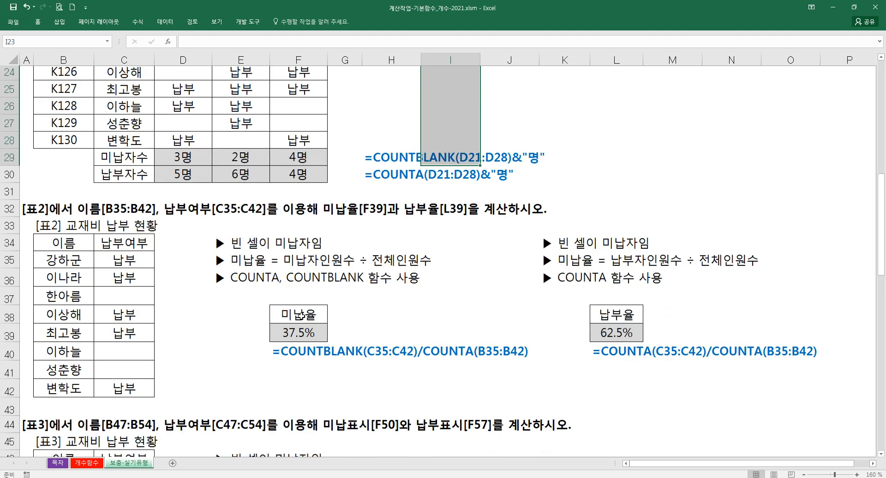
scroll(299, 316, up, 3)
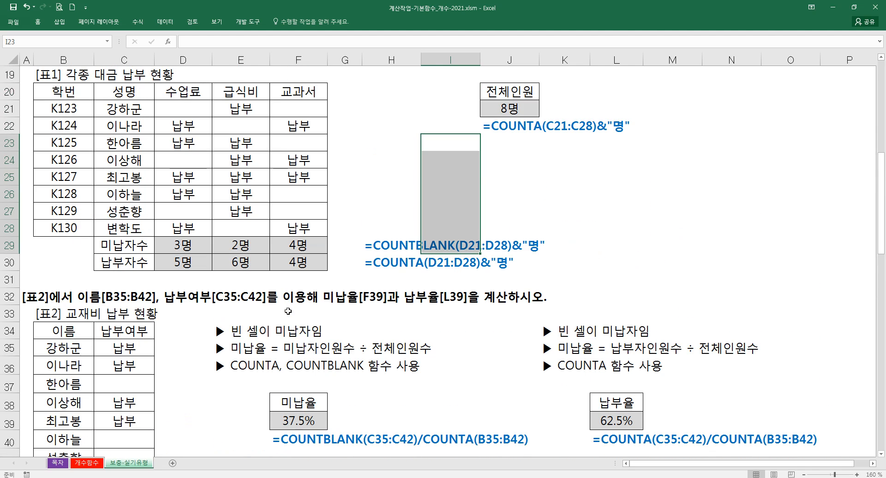
scroll(290, 313, down, 2)
scroll(279, 291, down, 1)
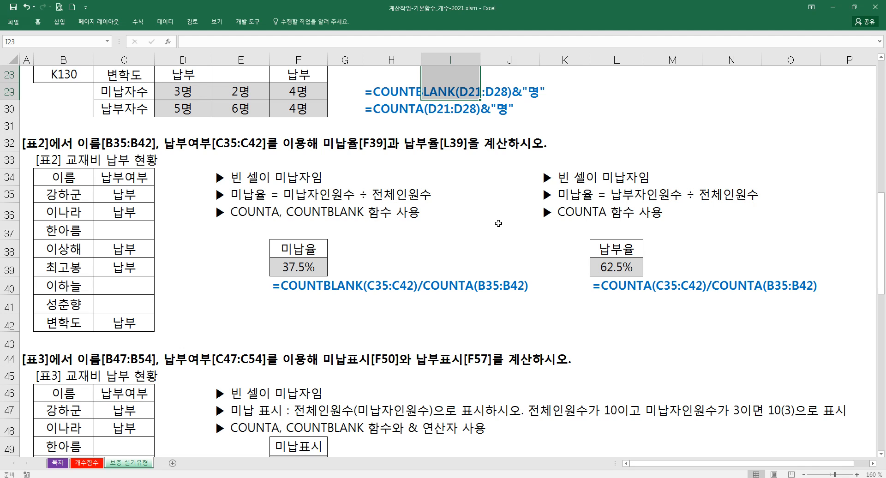
double_click(568, 195)
drag(559, 194, 568, 196)
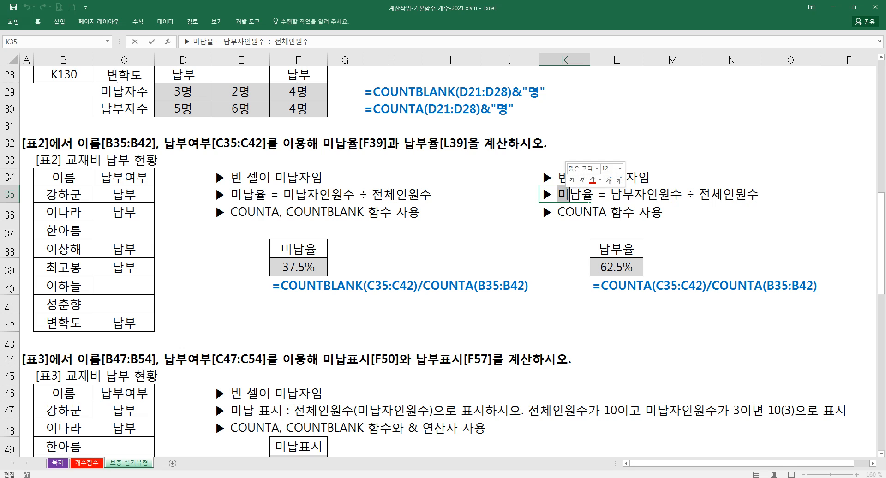
key(Delete)
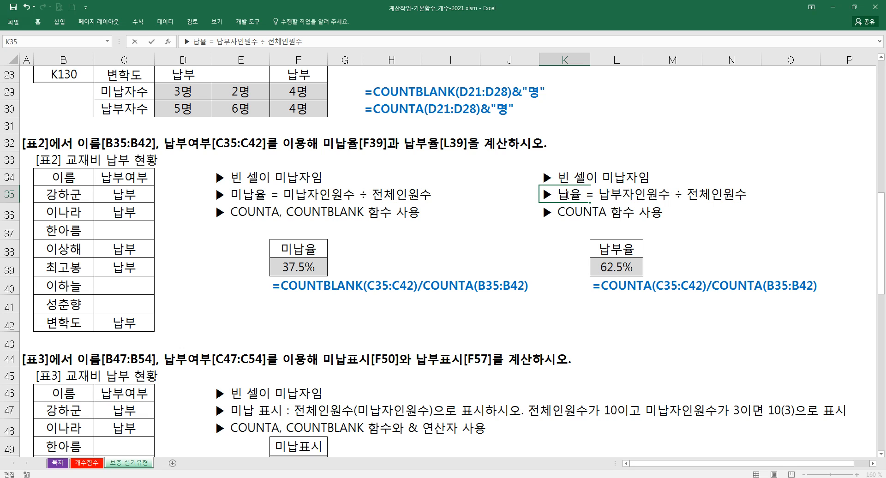
text(부)
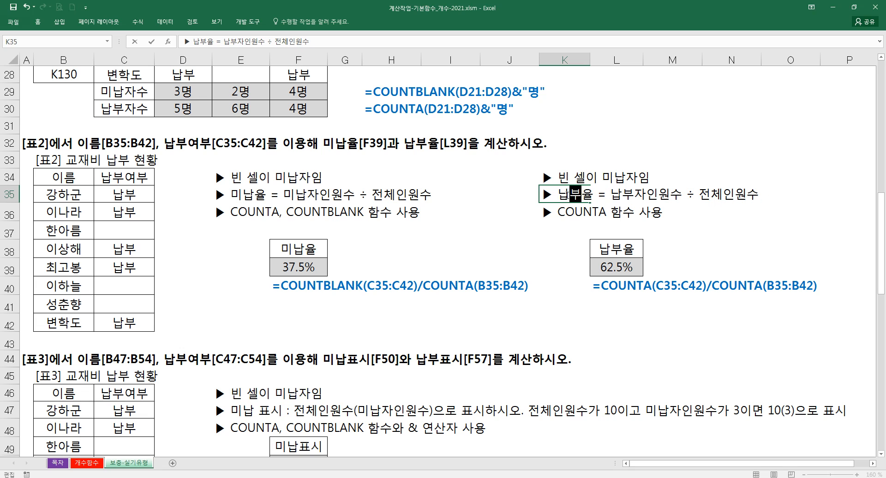
key(Return)
- Finish editing the 표2 condition text in K35 and move to the blank cell F37
key(Up)
key(Down)
key(Down)
key(Left)
key(Left)
key(Left)
key(Left)
key(Left)
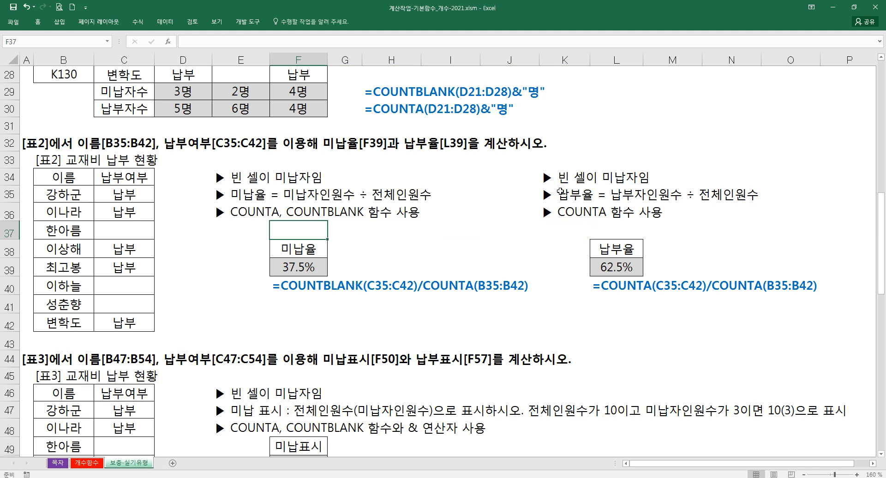
- Start a formula in the empty cell F41 with COUNTBLANK, using C35:C42 as its range in the function arguments
click(302, 300)
text(=)
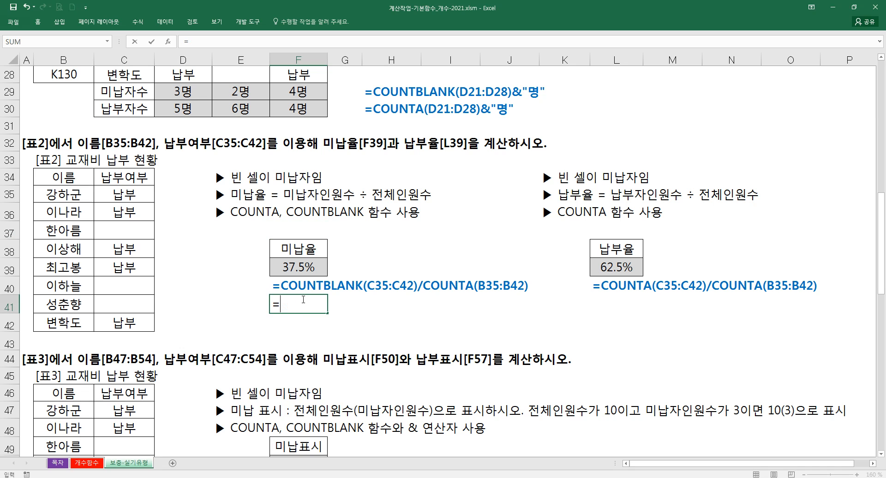
text(COUNT)
key(Down)
key(Down)
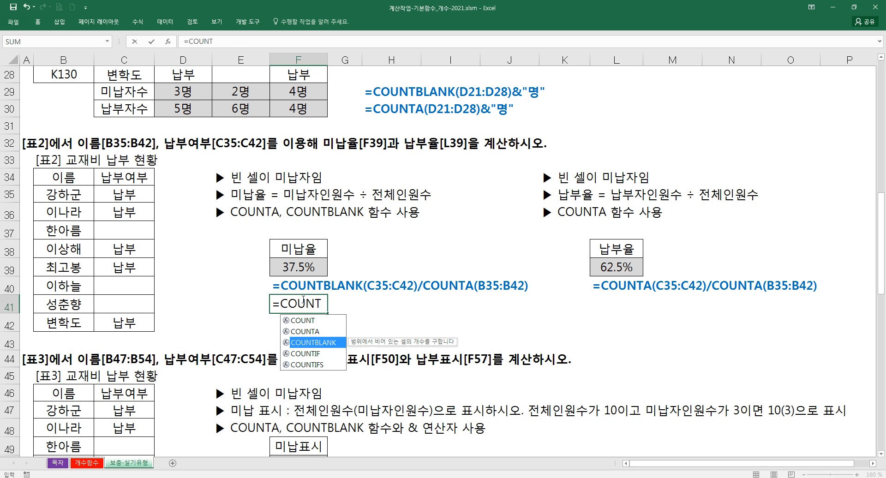
key(Tab)
key(ctrl+a)
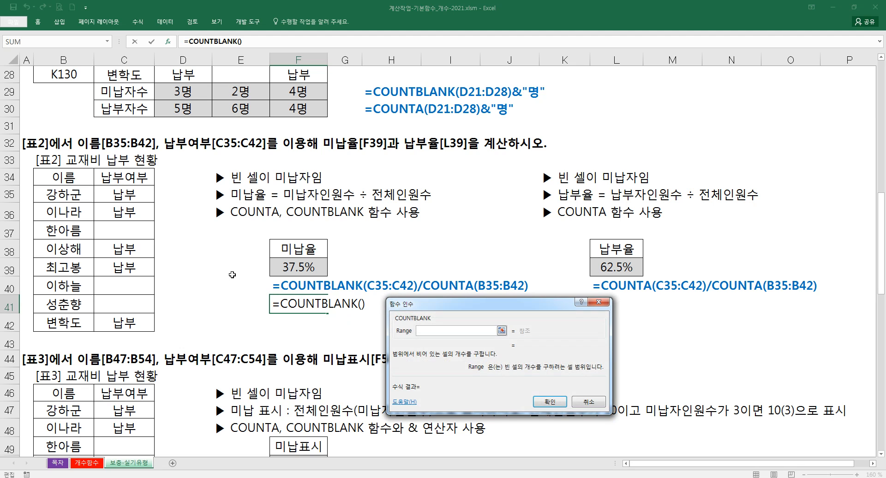
drag(131, 198, 126, 325)
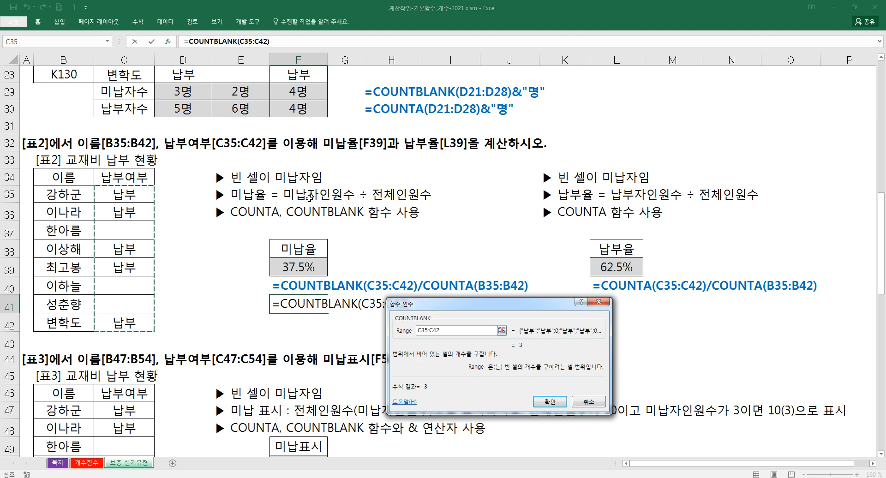
- Divide the F41 formula by COUNTA(B35:B42) through the function arguments and enter it
click(280, 43)
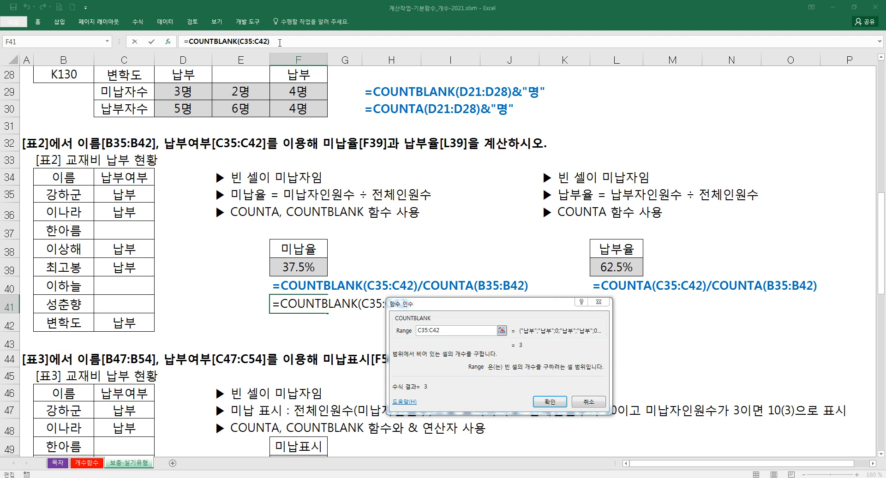
text(/)
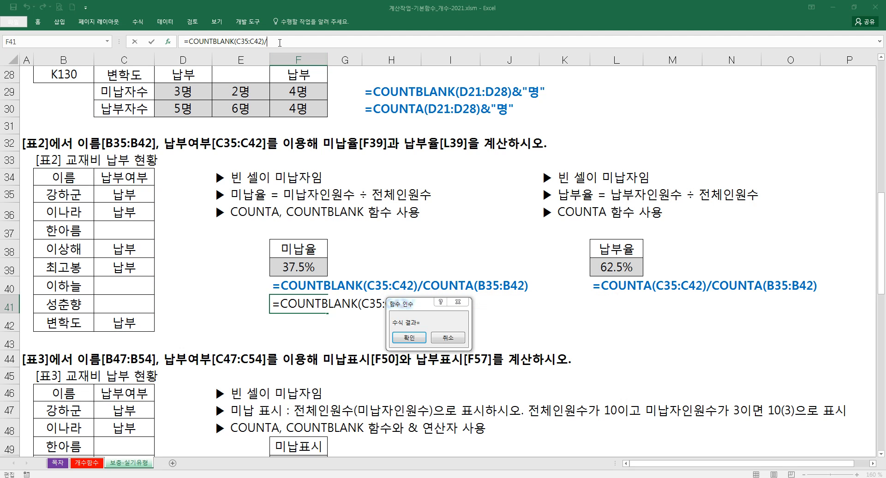
text(COU)
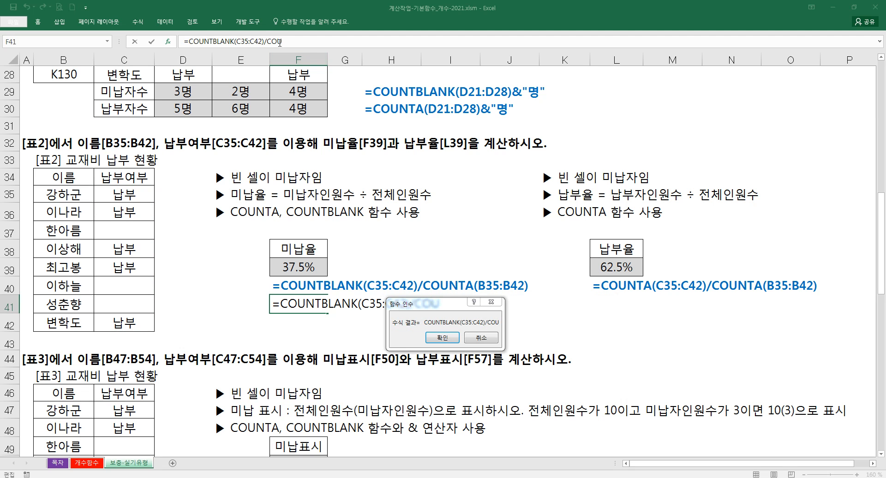
text(T)
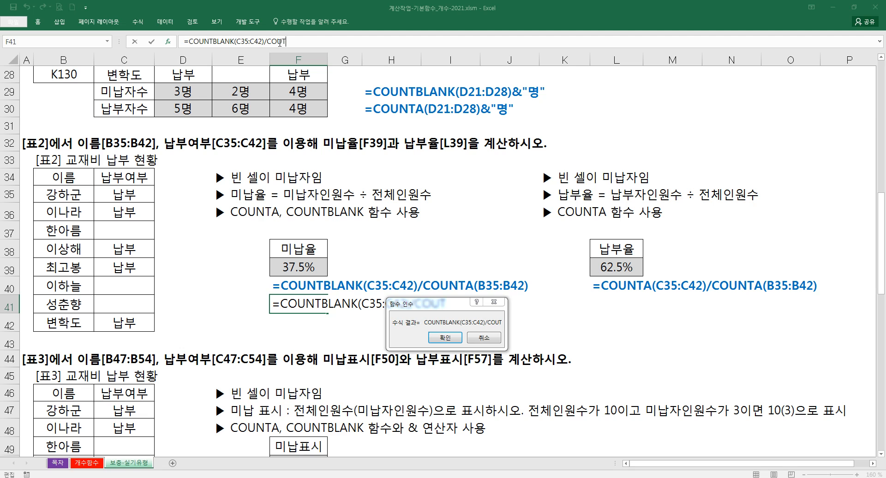
key(BackSpace)
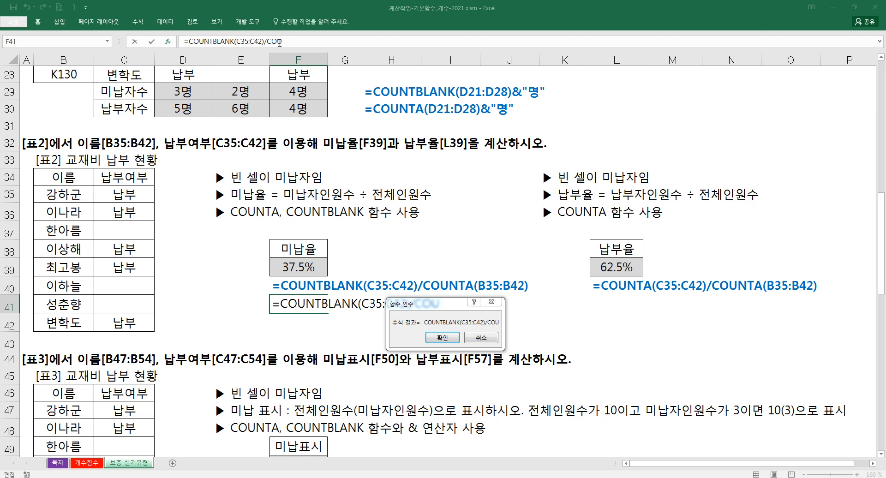
text(NTA)
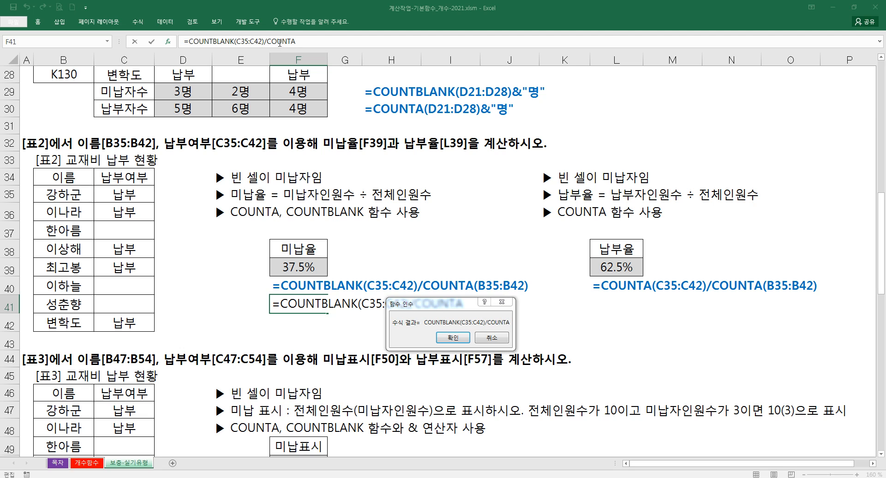
text(()
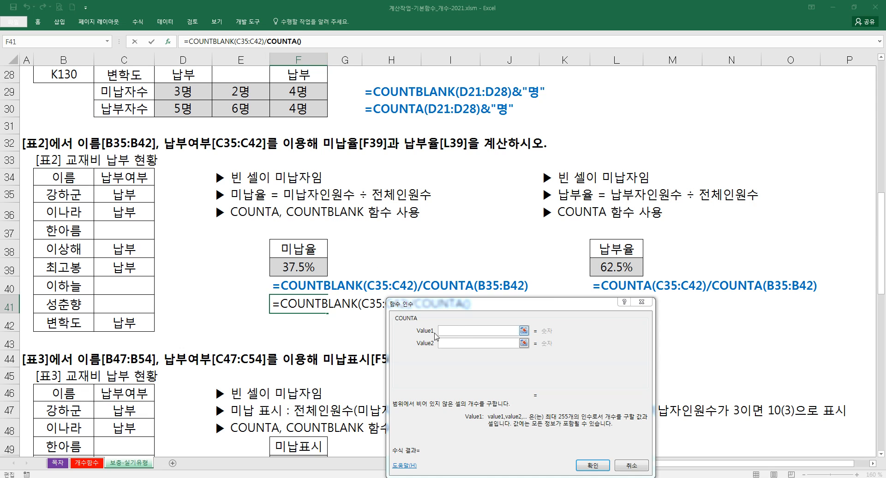
drag(441, 305, 381, 327)
click(392, 351)
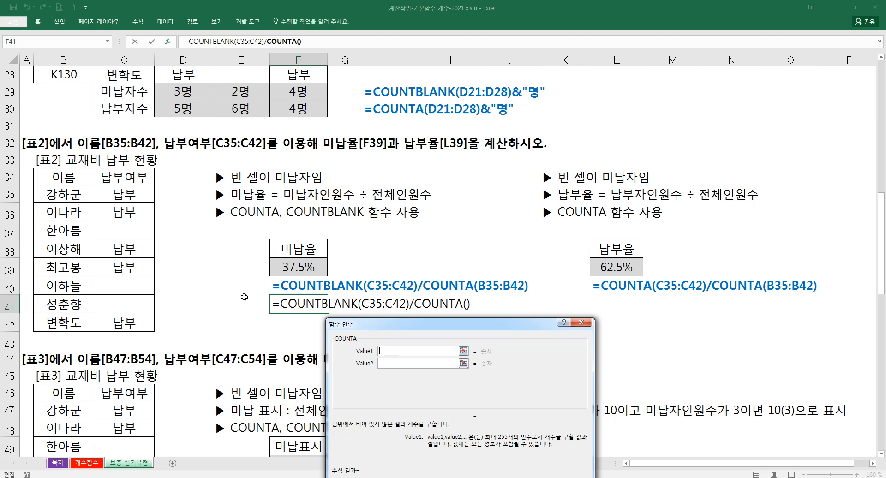
drag(69, 194, 93, 326)
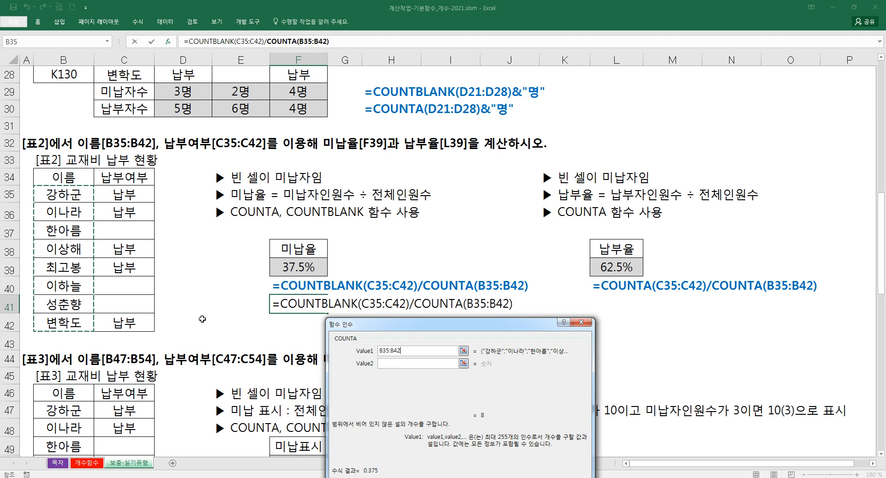
drag(410, 329, 91, 174)
click(214, 327)
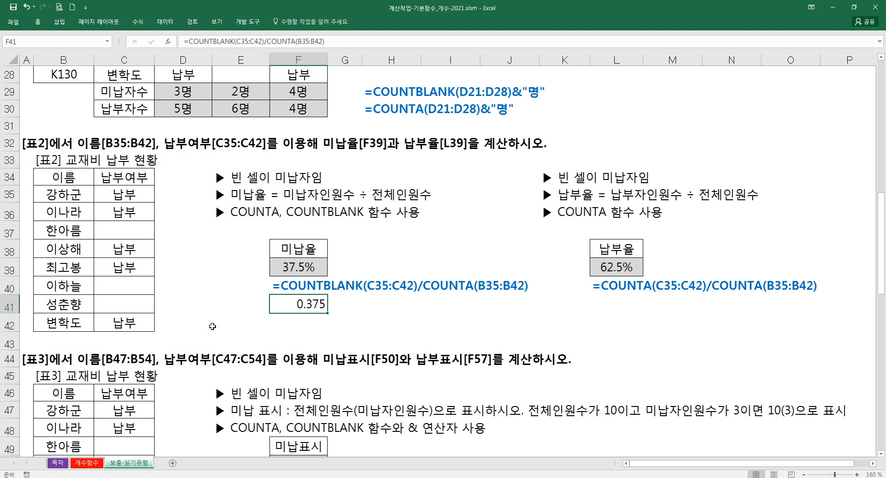
- Compare the trial formula in F41 with the 미납율 formula in F39, and clear F41
click(302, 266)
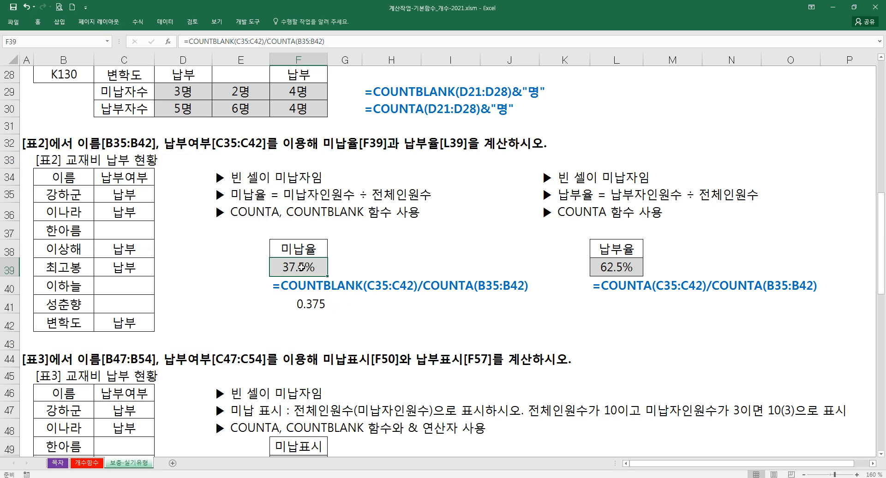
click(300, 307)
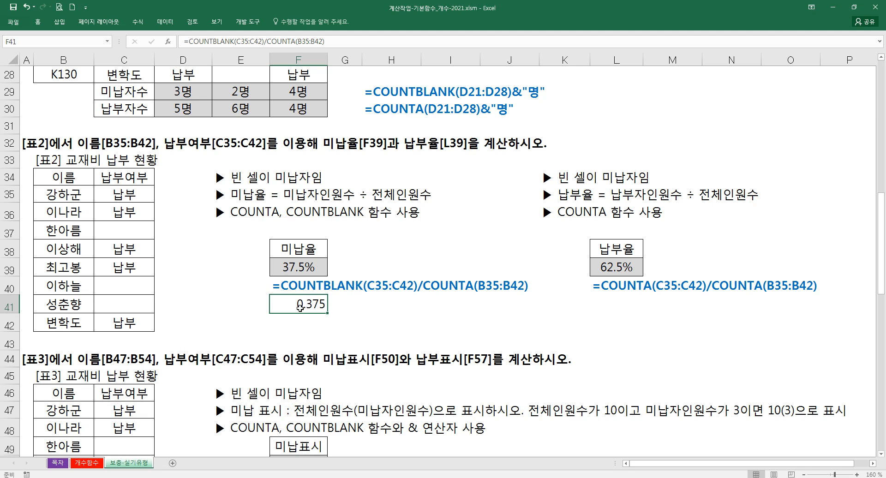
key(Delete)
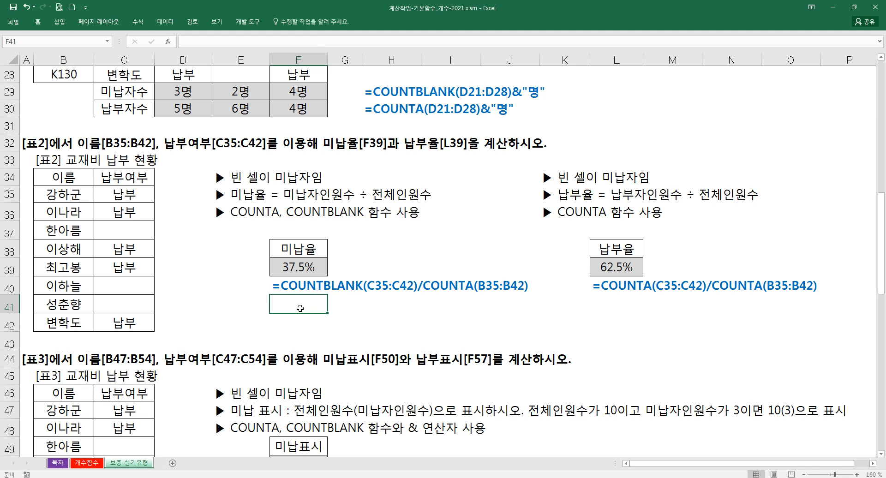
- Check which number format is applied to the 미납율 cell F39
click(303, 269)
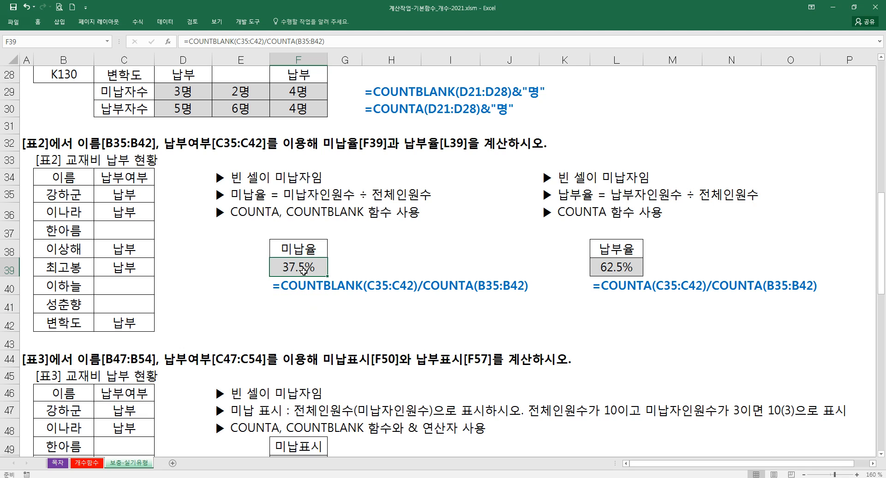
click(41, 21)
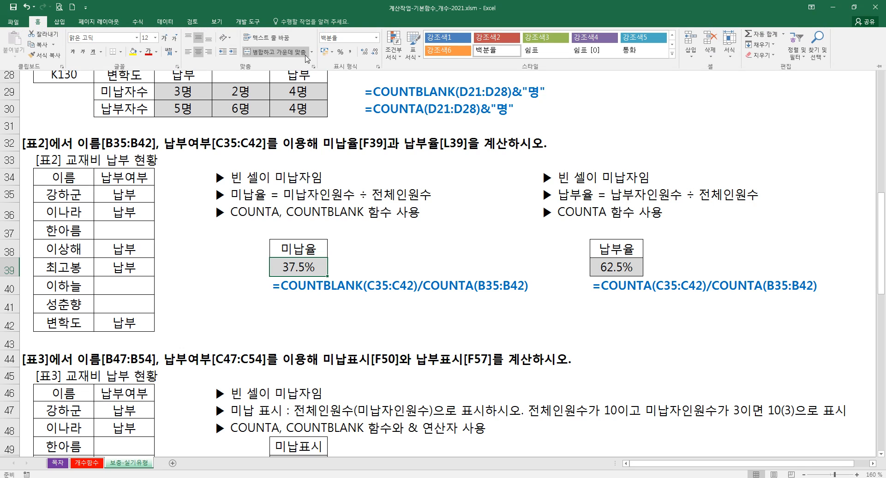
click(366, 253)
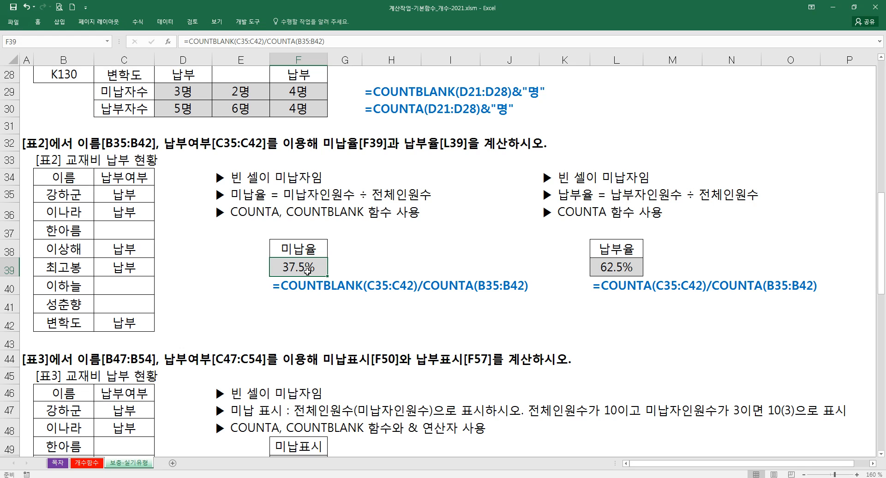
click(422, 272)
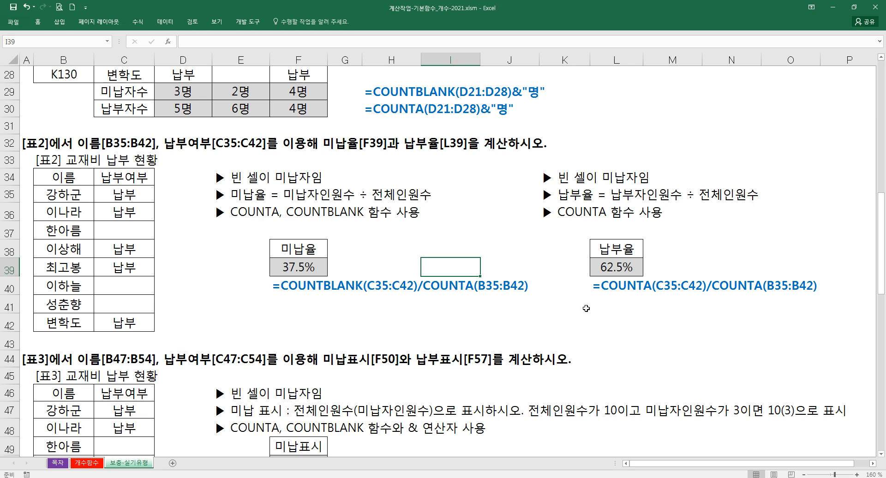
click(609, 302)
text(=)
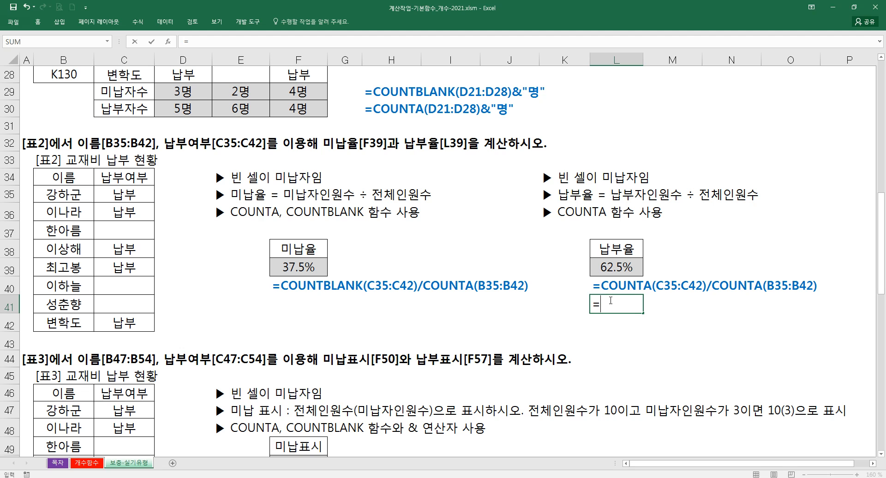
text(O)
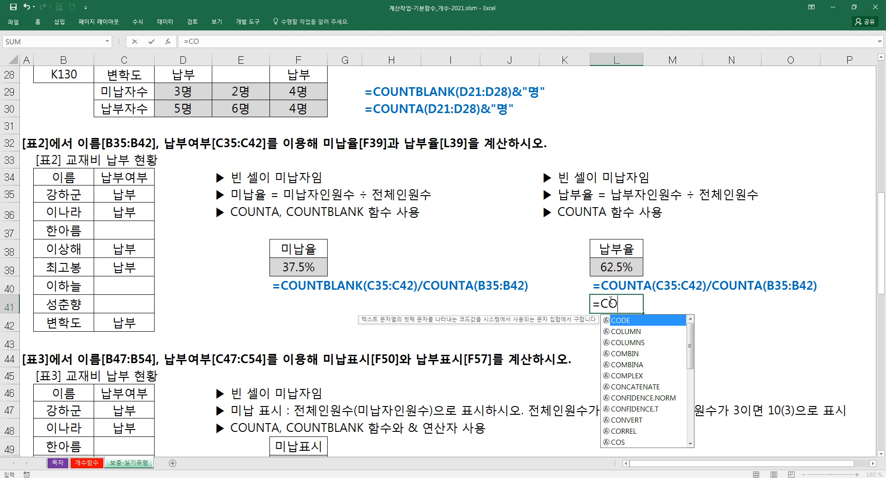
text(U)
key(Down)
key(Tab)
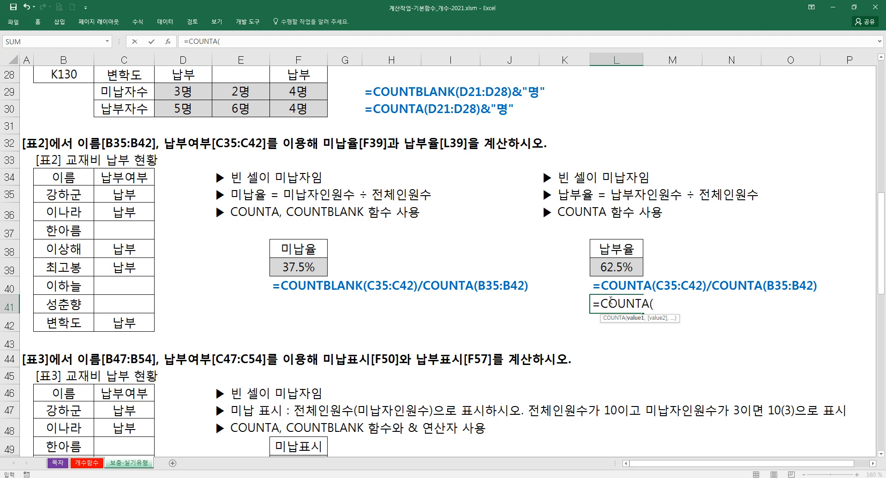
click(144, 192)
drag(143, 192, 137, 323)
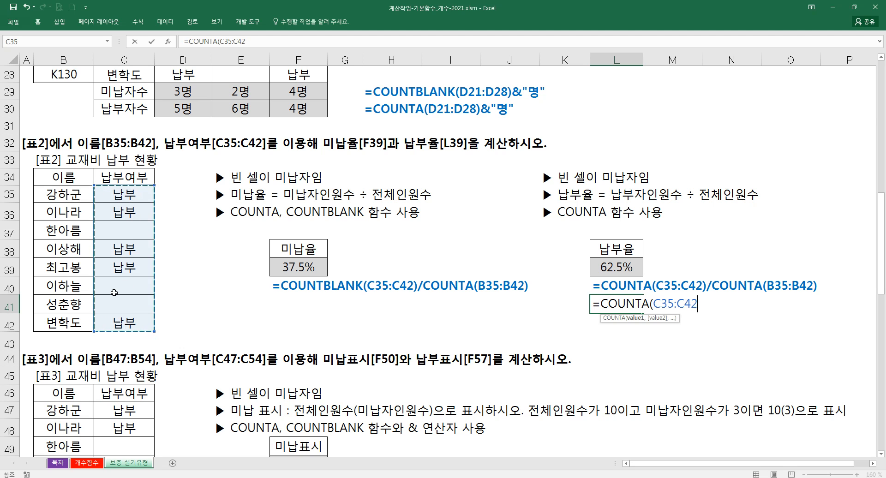
text()/CO)
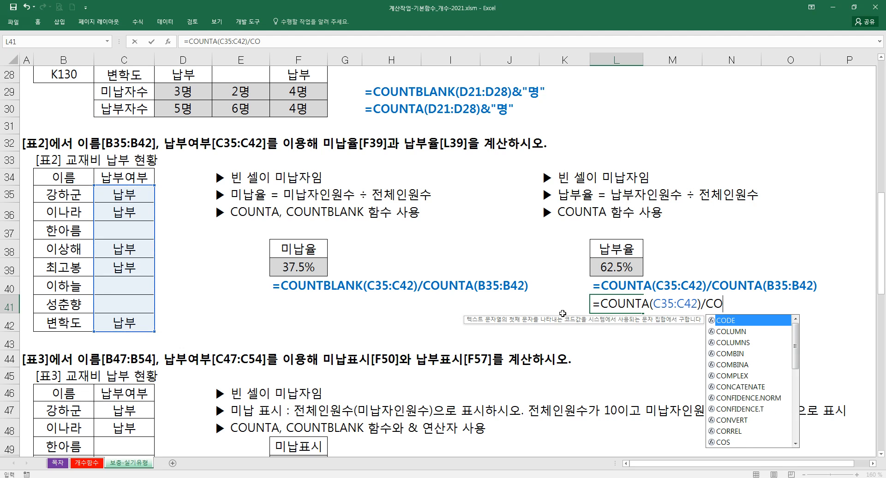
key(Down)
key(Down)
key(Down)
key(Down)
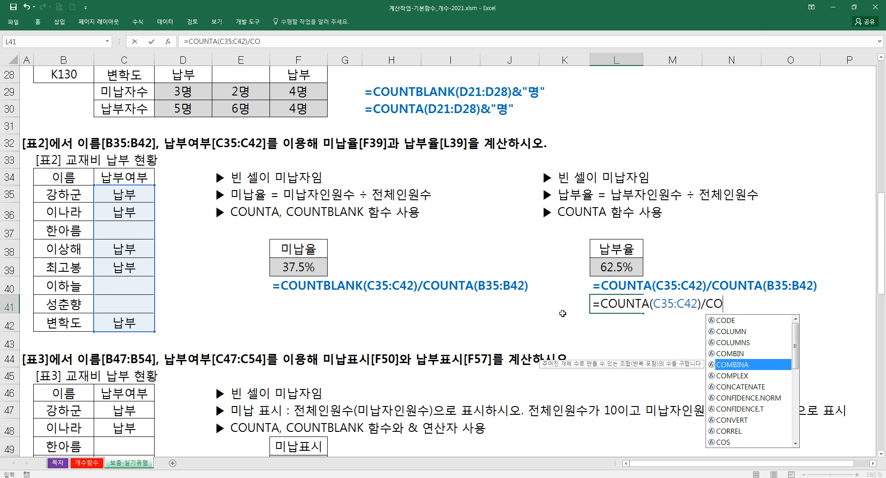
text(U)
key(Down)
key(Down)
key(Tab)
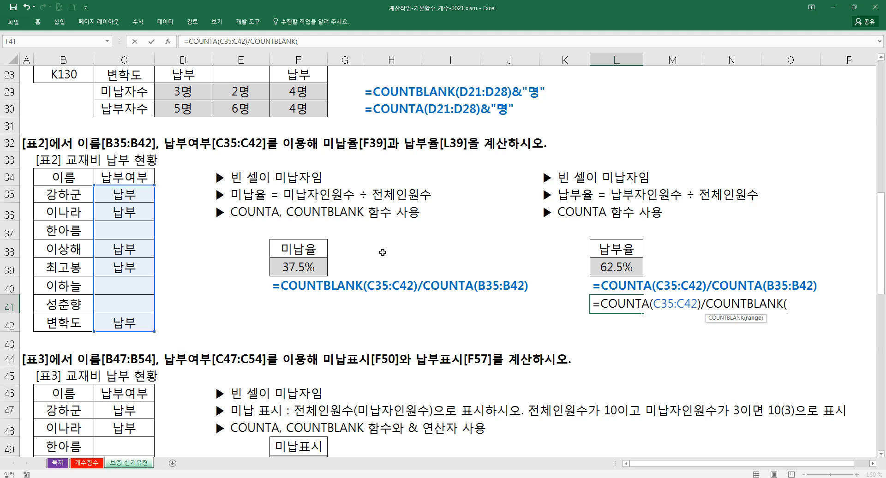
key(ctrl+a)
drag(183, 198, 393, 297)
key(Escape)
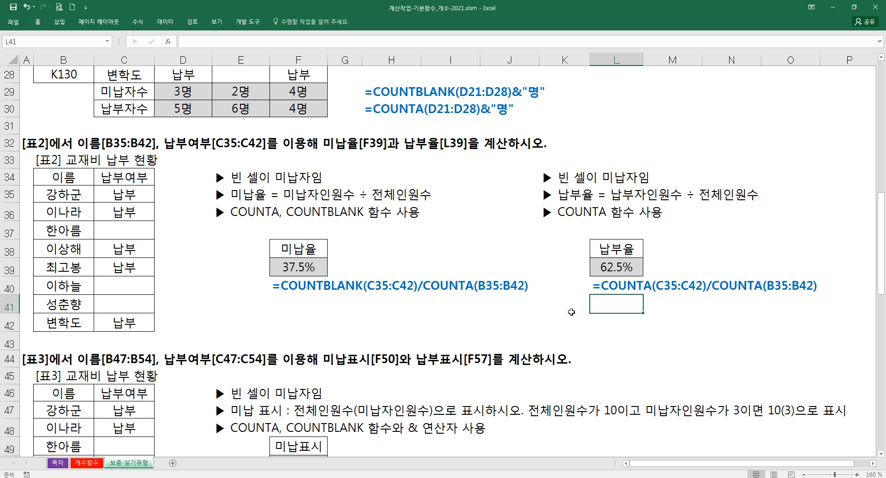
- Start a trial formula in L41 with COUNTA, using C35:C42 as its range in the function arguments
text(=COUNT)
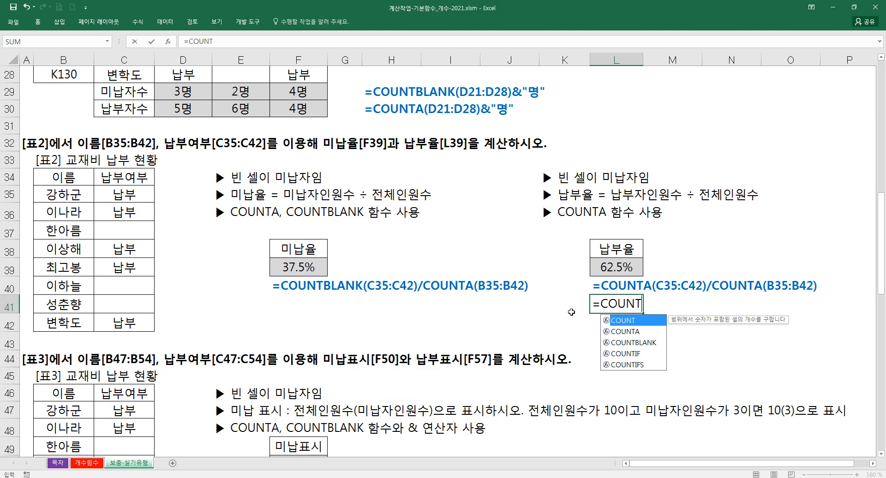
text(A()
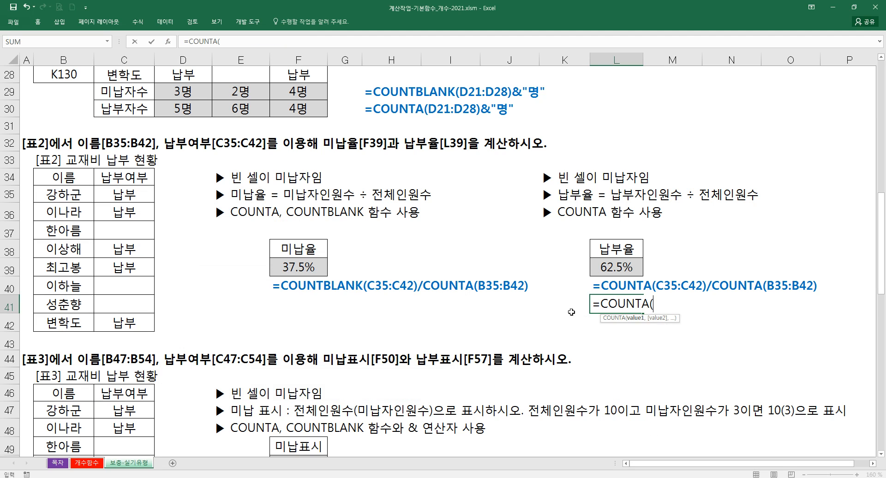
key(ctrl+a)
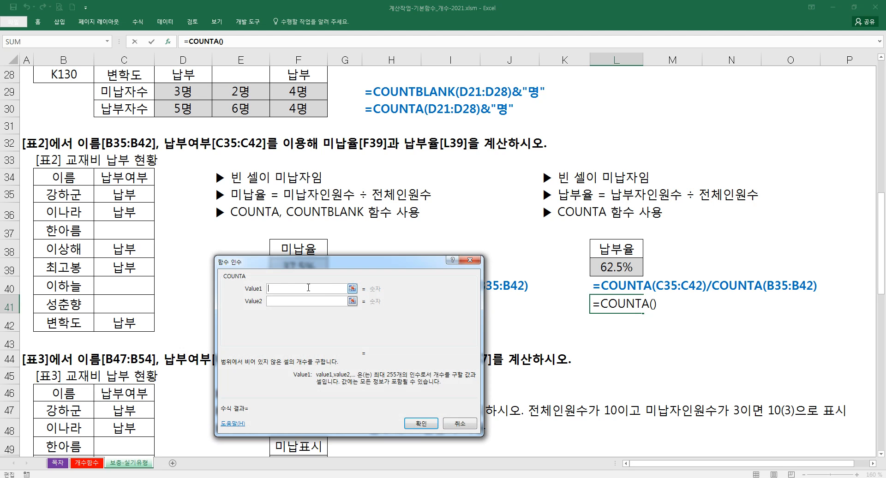
drag(121, 198, 124, 323)
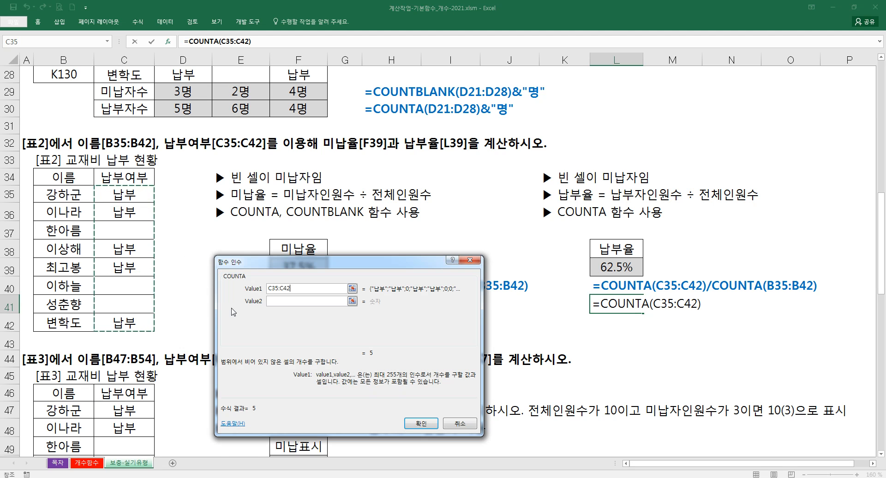
- Extend the L41 formula with a division by COUNTBLANK(B35:B42)
click(268, 41)
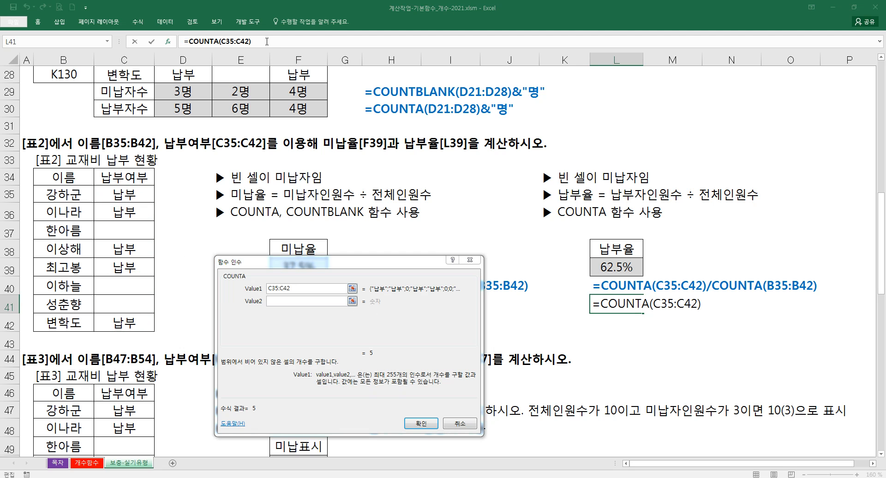
text(/채ㅕㅜ)
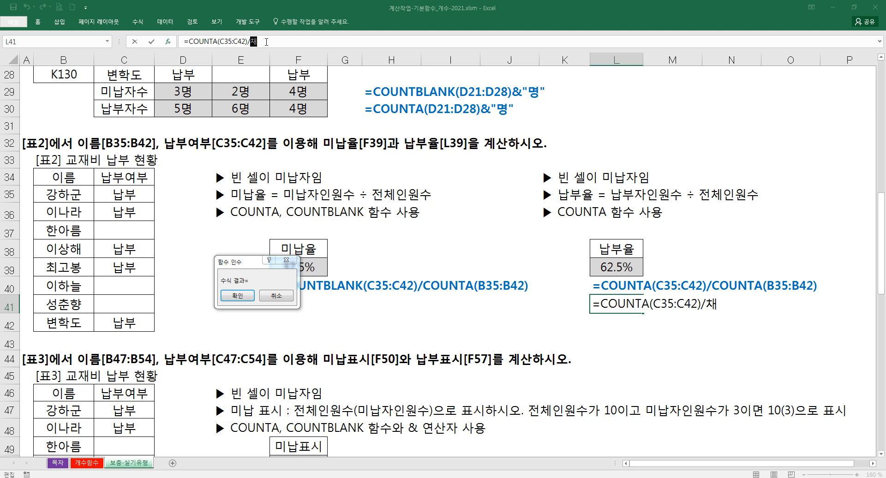
key(BackSpace)
key(BackSpace)
key(BackSpace)
text(COUNT)
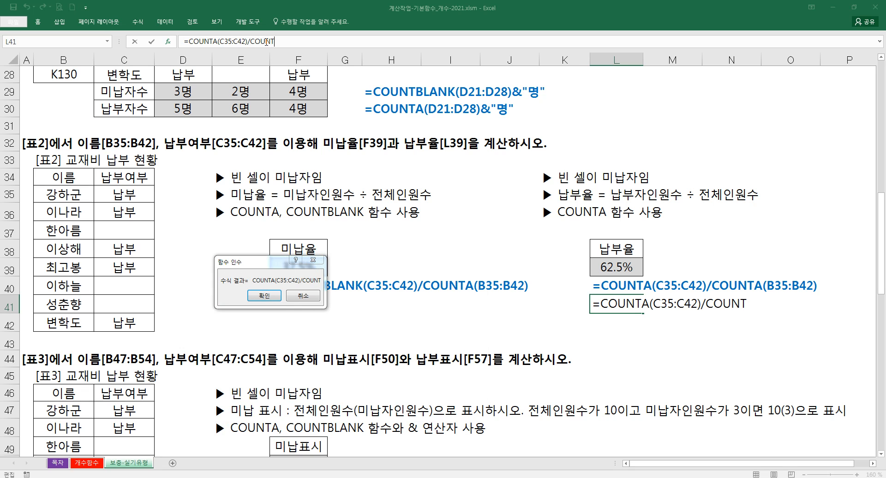
text(BLAN)
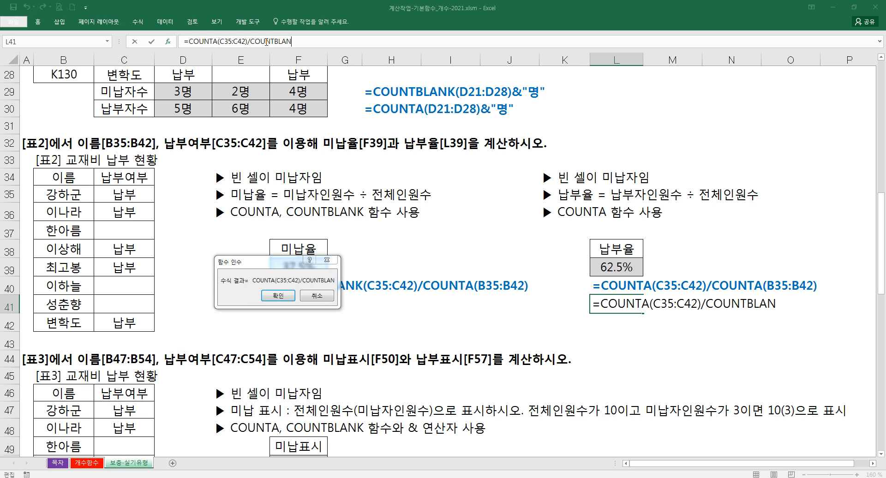
text(K()
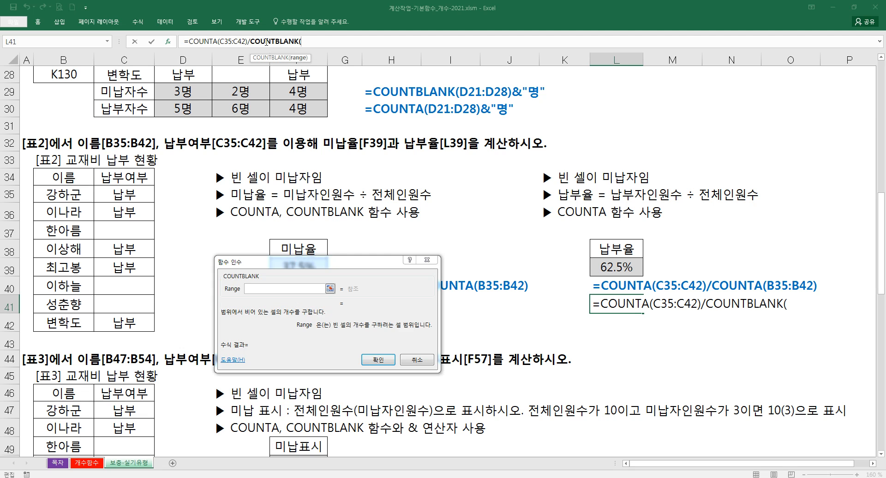
click(278, 291)
drag(69, 199, 99, 325)
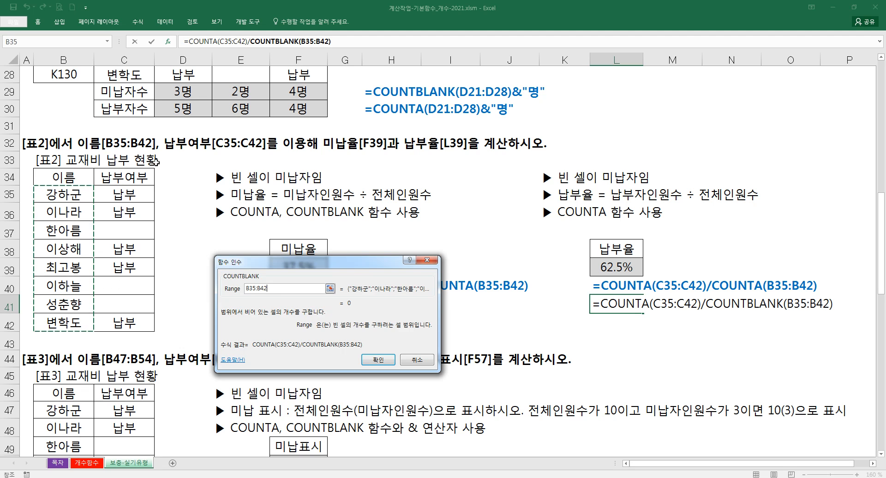
- Change the divisor in L41 to COUNTA(B35:B42), enter the formula, and clear the trial cell
drag(275, 42, 300, 42)
text(A)
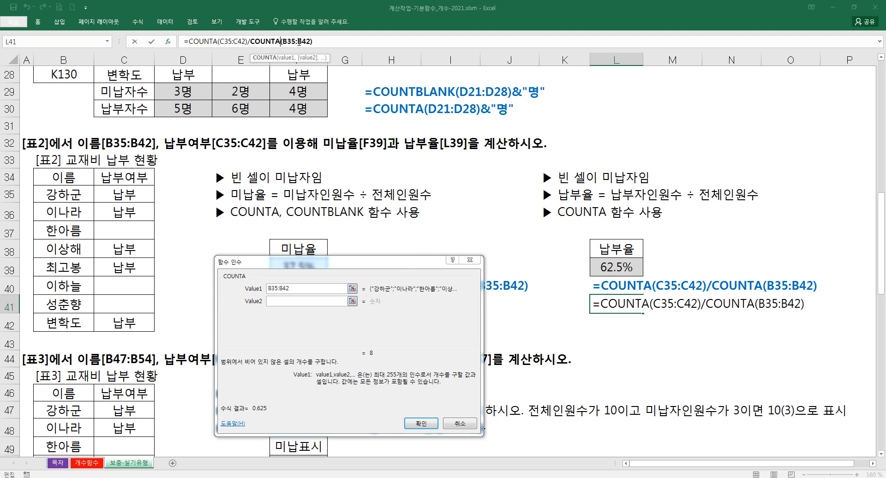
drag(294, 289, 256, 290)
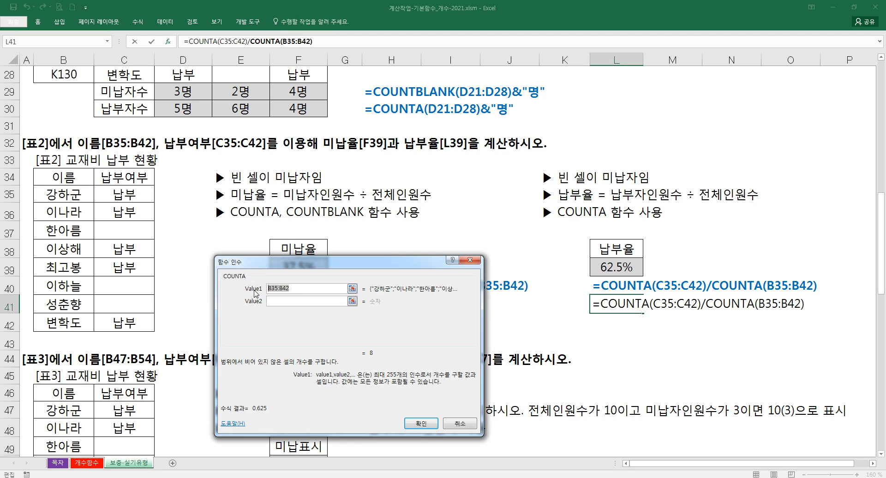
drag(64, 194, 80, 323)
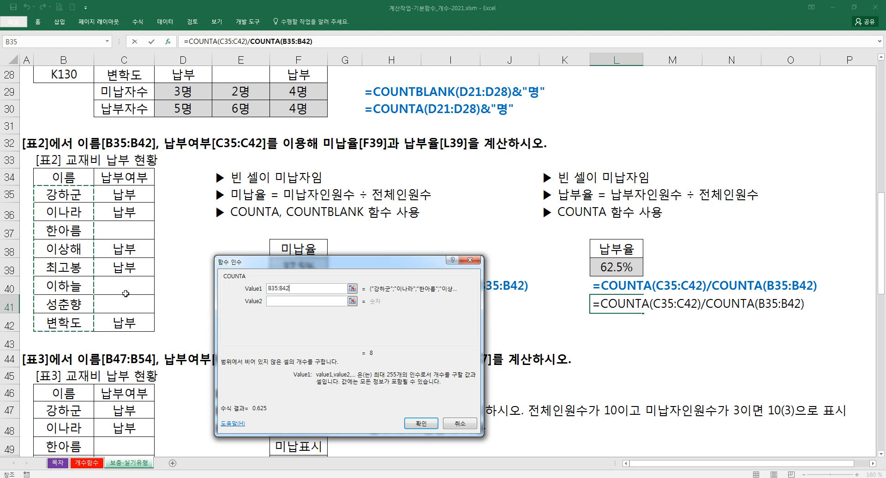
drag(329, 266, 404, 194)
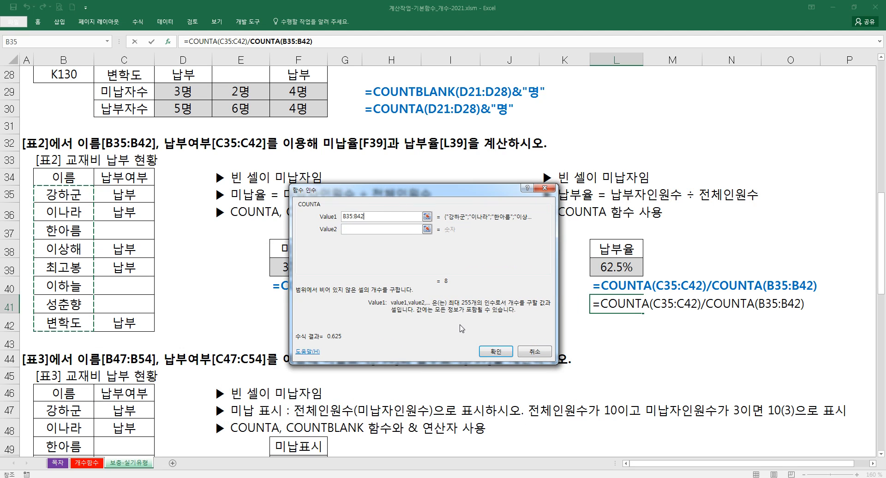
click(497, 352)
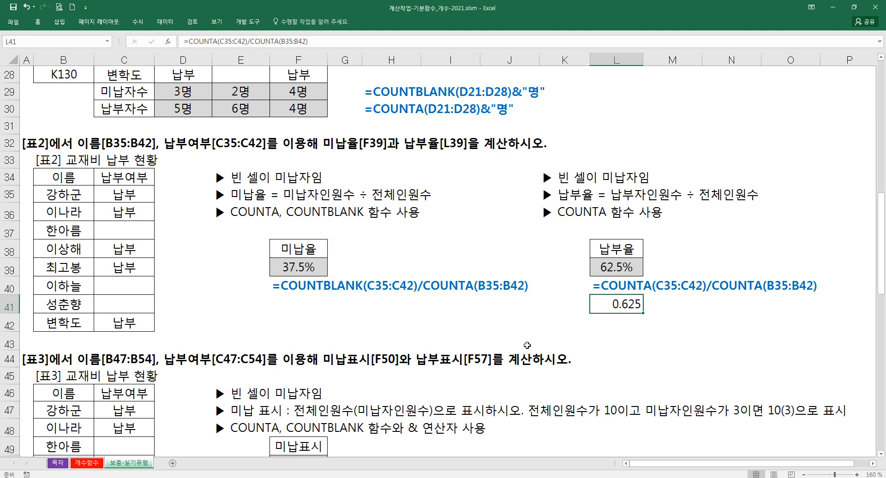
key(Delete)
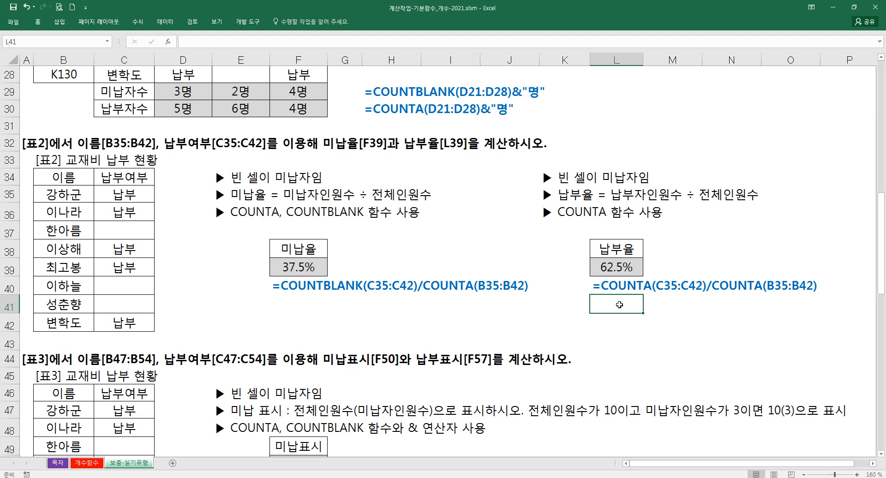
- Compare the 미납율 formula in F39 with the 납부율 formula in L39, and look back over the 표1 formulas
click(610, 271)
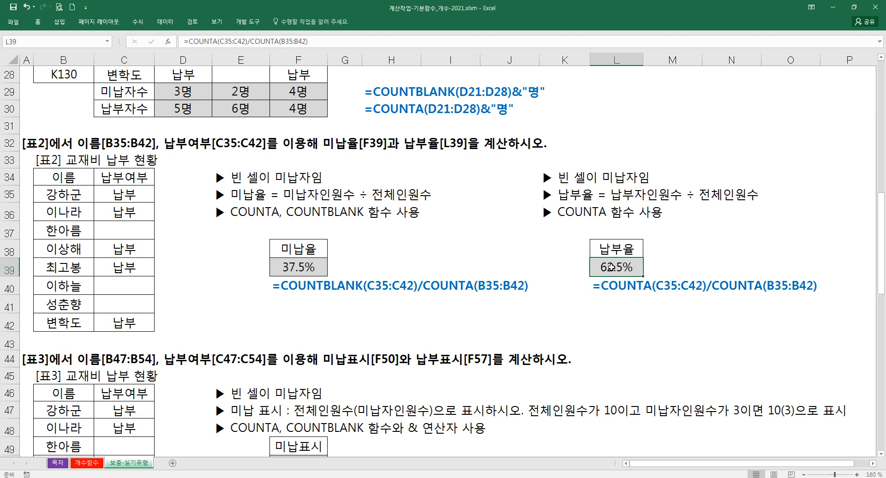
click(305, 270)
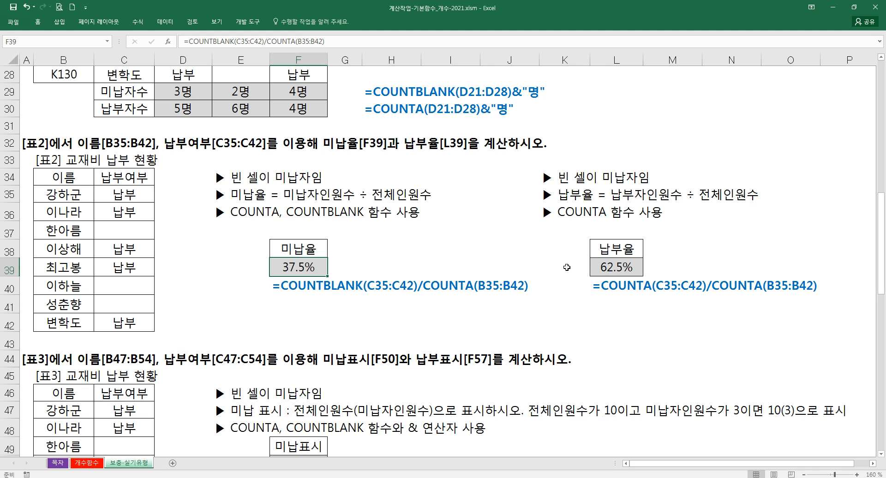
click(612, 271)
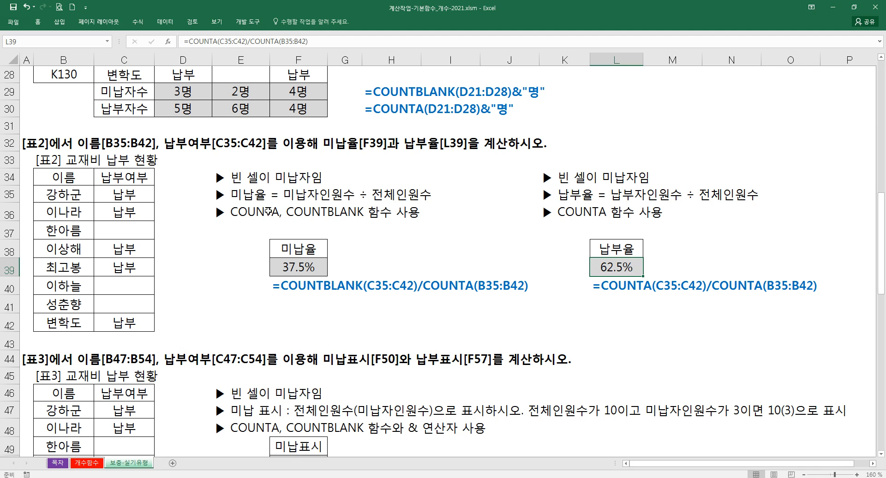
scroll(365, 222, up, 2)
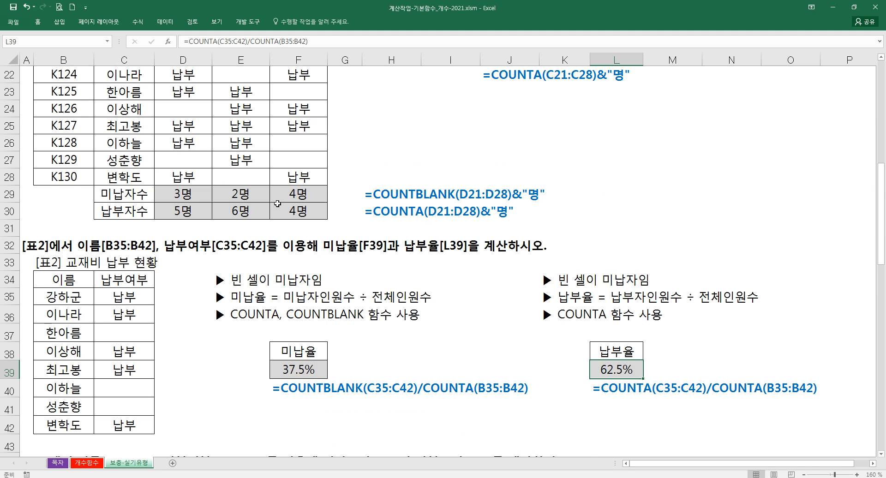
scroll(431, 251, up, 2)
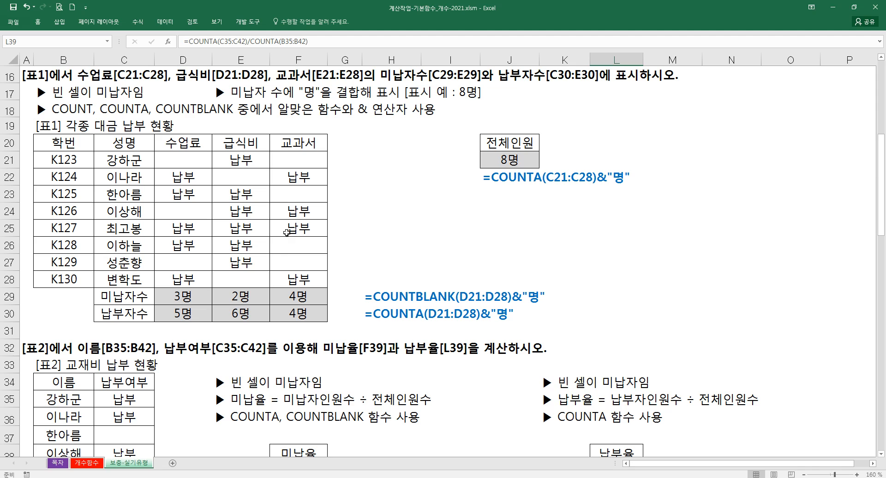
scroll(286, 233, down, 2)
scroll(286, 233, down, 1)
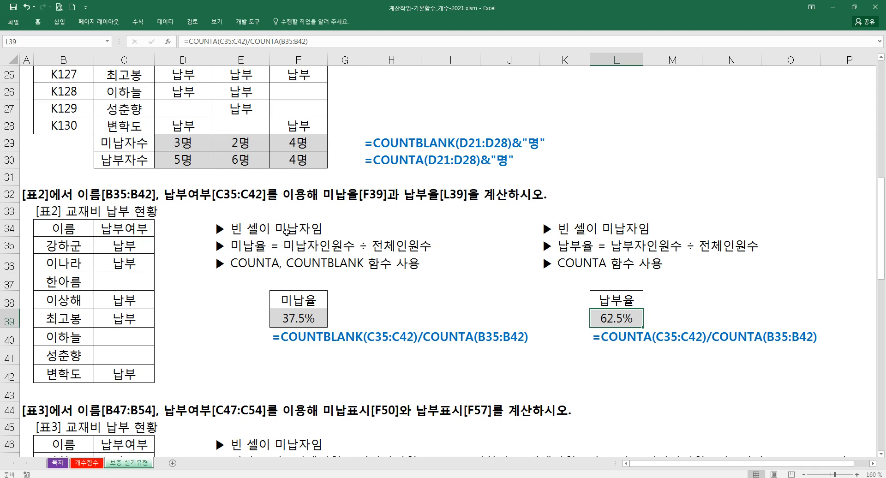
scroll(254, 225, down, 3)
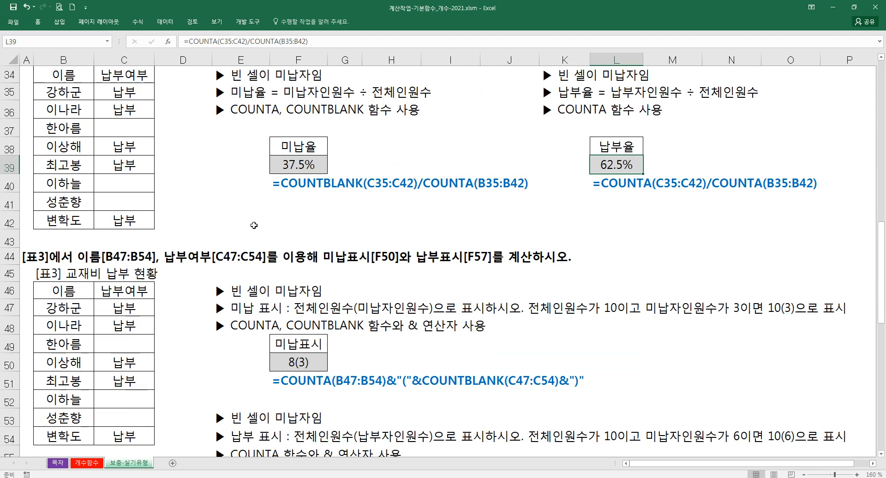
scroll(254, 225, down, 1)
click(299, 112)
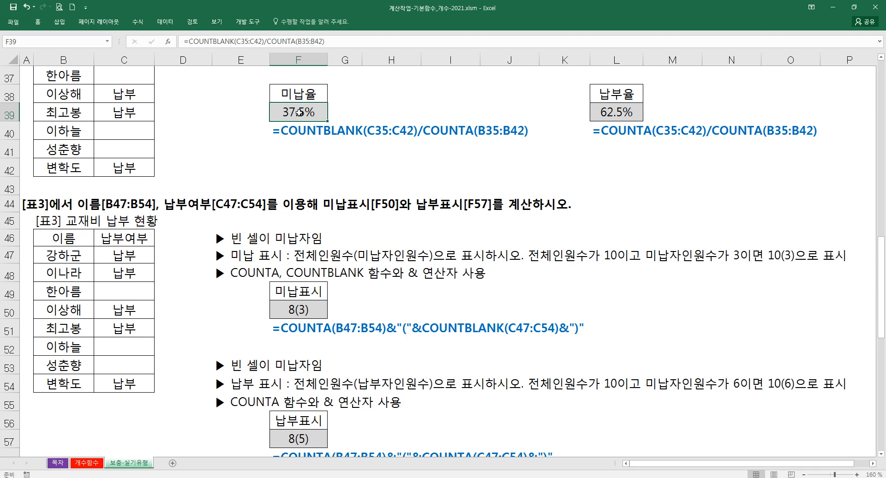
click(615, 115)
- Start a formula in the empty cell F52 under 표3's 미납표시 with COUNTA(B47:B54)
scroll(318, 248, down, 1)
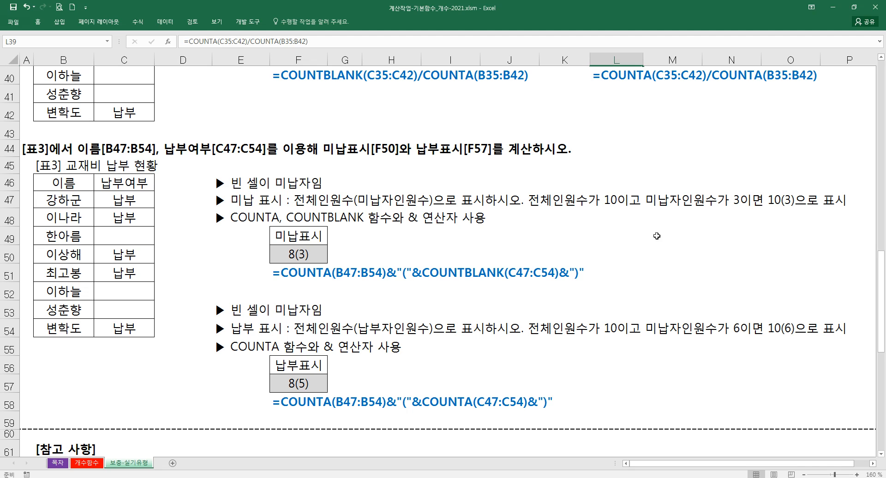
click(301, 287)
text(=)
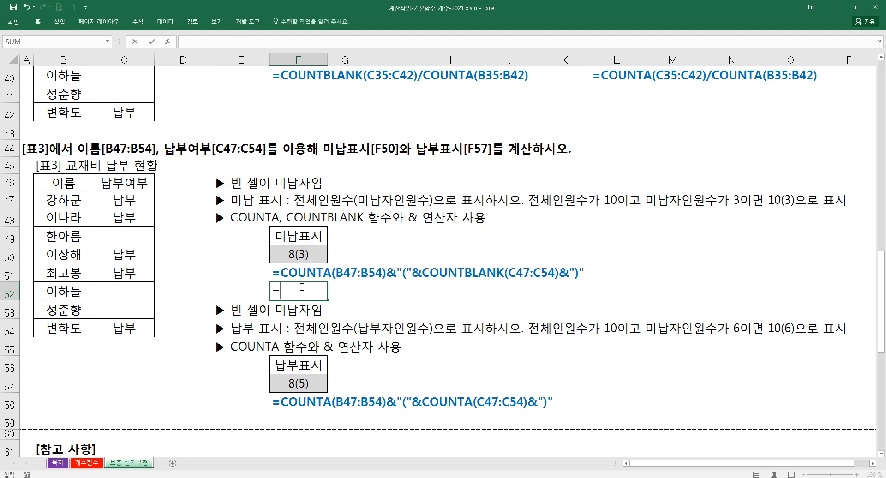
text(COUNT)
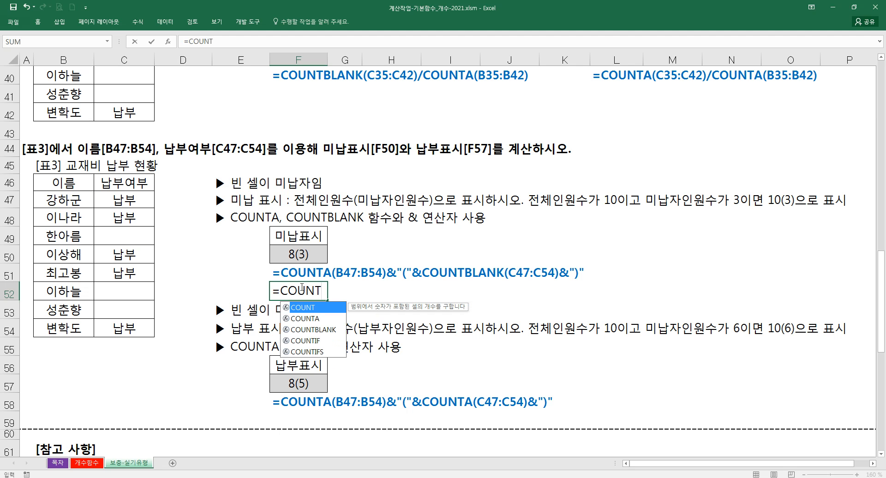
key(Down)
key(Tab)
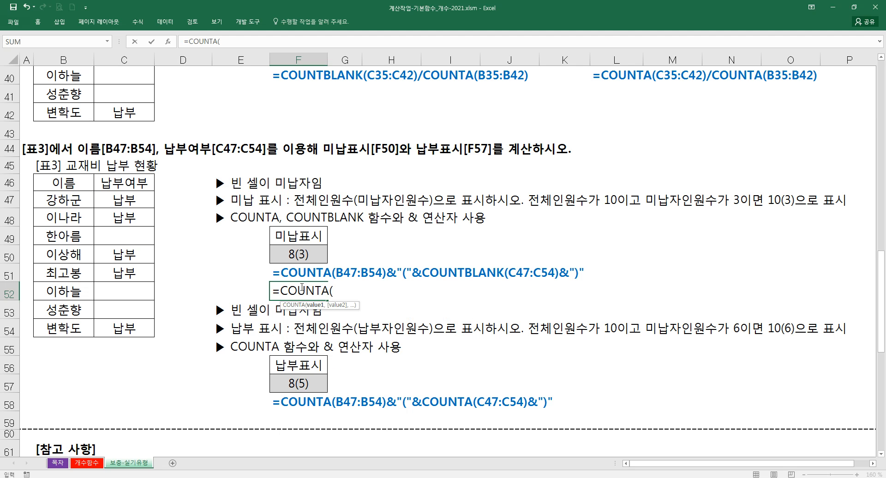
drag(69, 203, 65, 329)
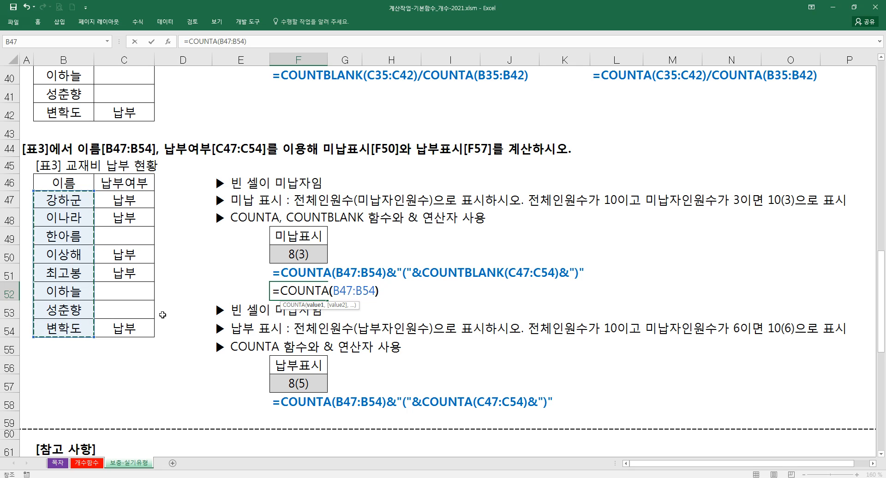
text())
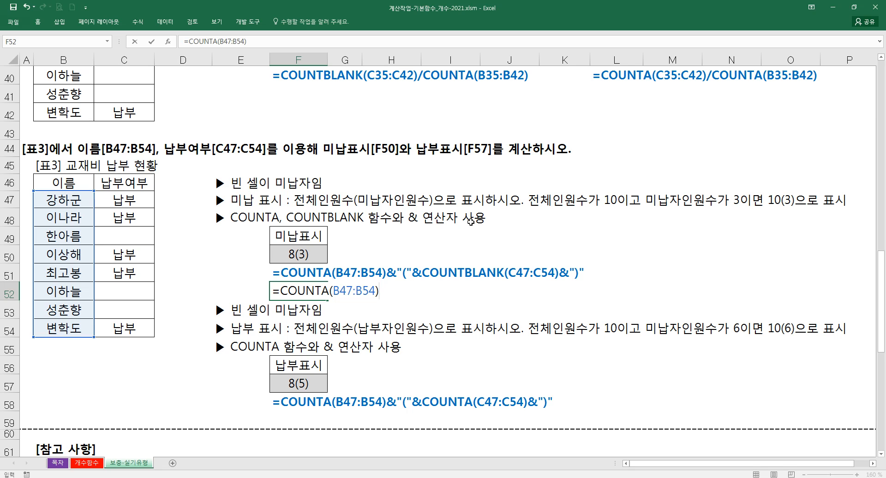
- Join an opening parenthesis as text to the F52 formula with &"(" and enter it
click(259, 40)
text(&"()
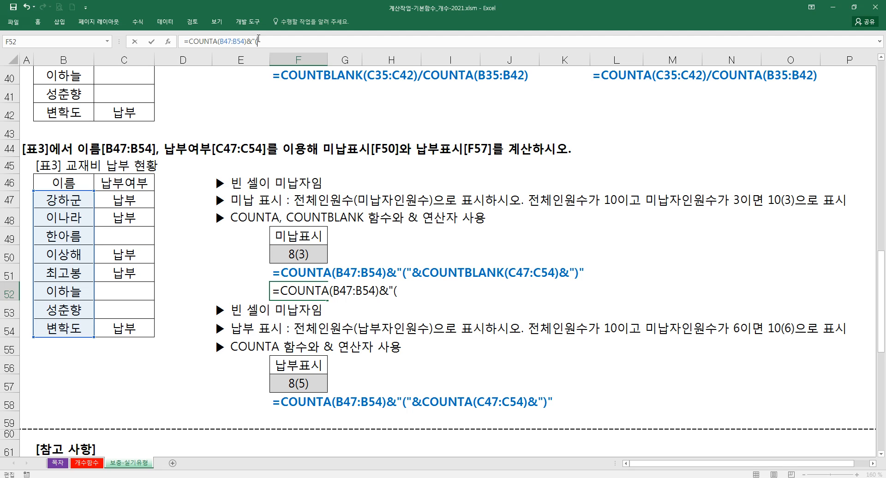
key(Return)
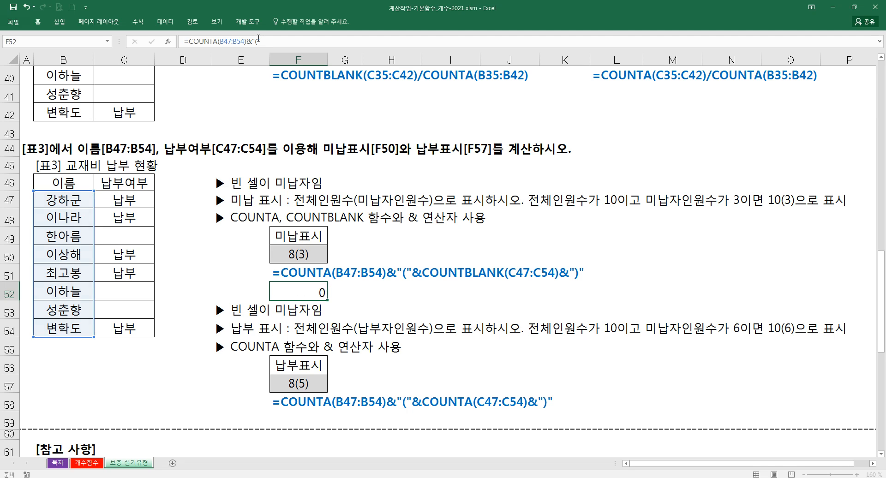
key(Up)
key(F2)
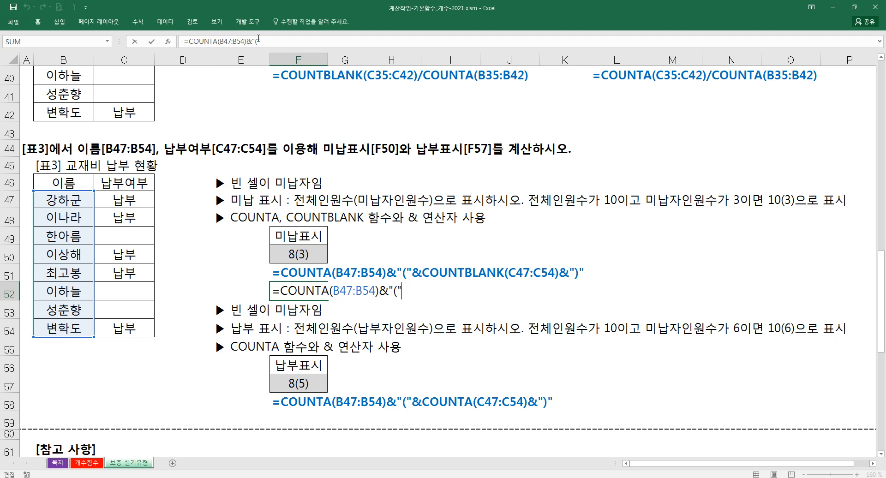
text(&COUNT)
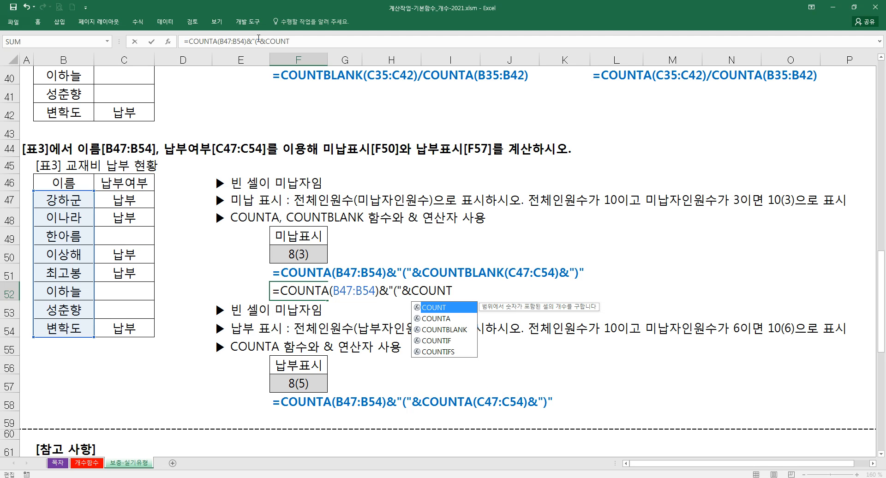
key(Down)
key(Down)
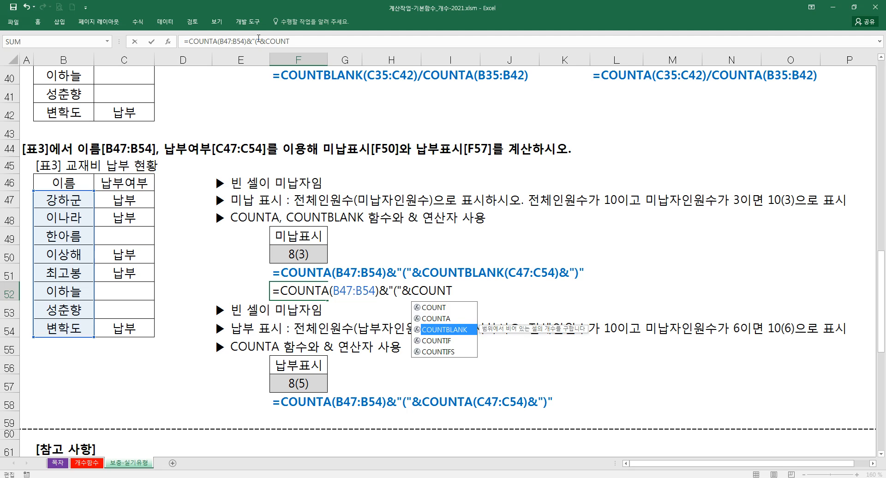
key(Tab)
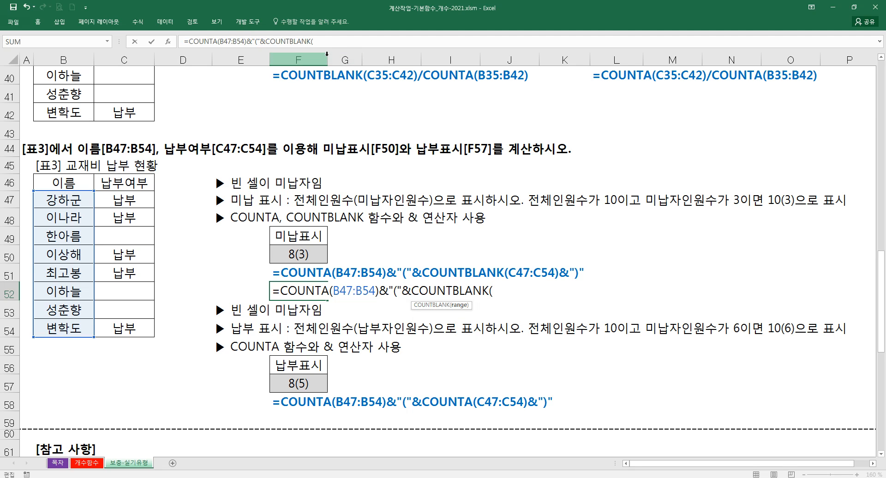
text())
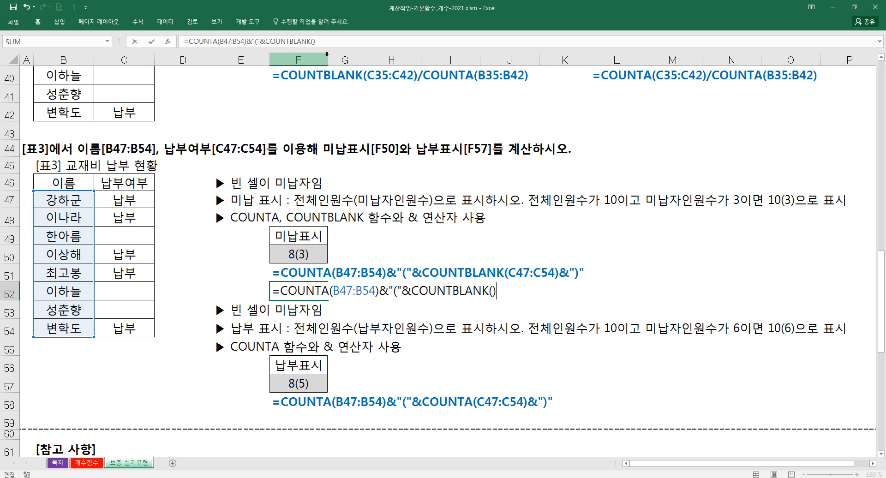
key(Escape)
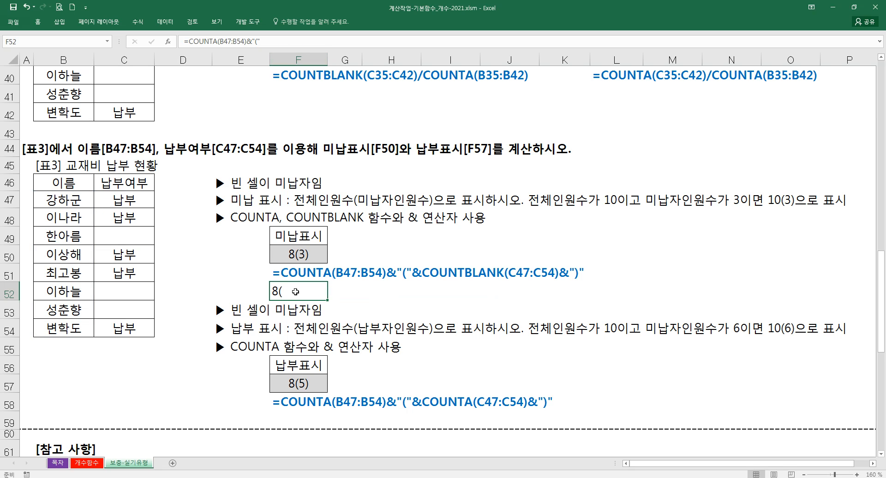
- Extend the F52 formula with &COUNTBLANK(C47:C54) after the opening parenthesis, using the function arguments dialog
click(168, 41)
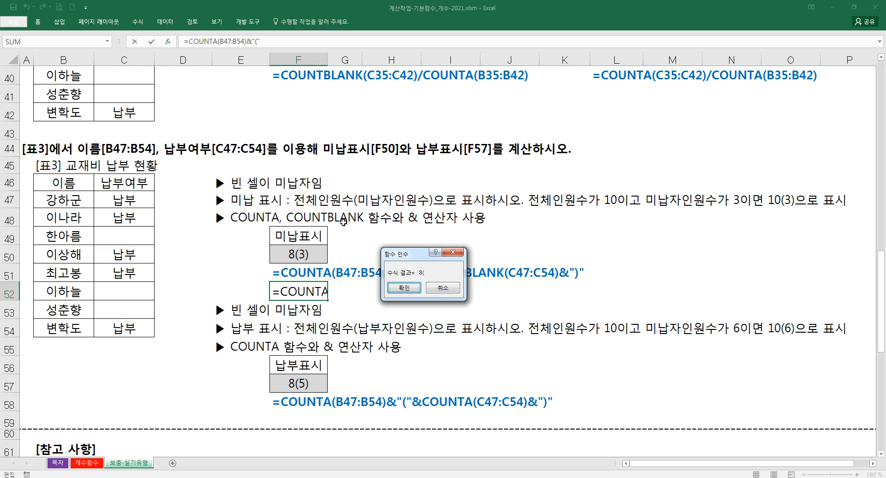
click(271, 44)
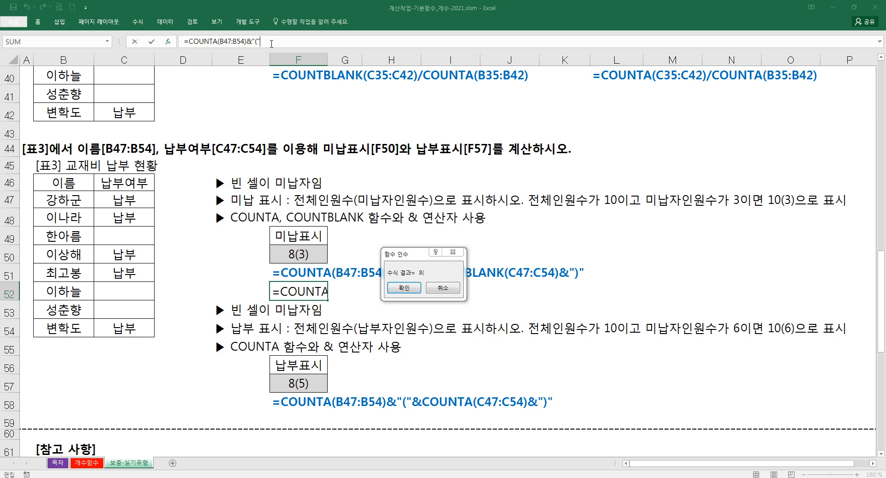
text(&)
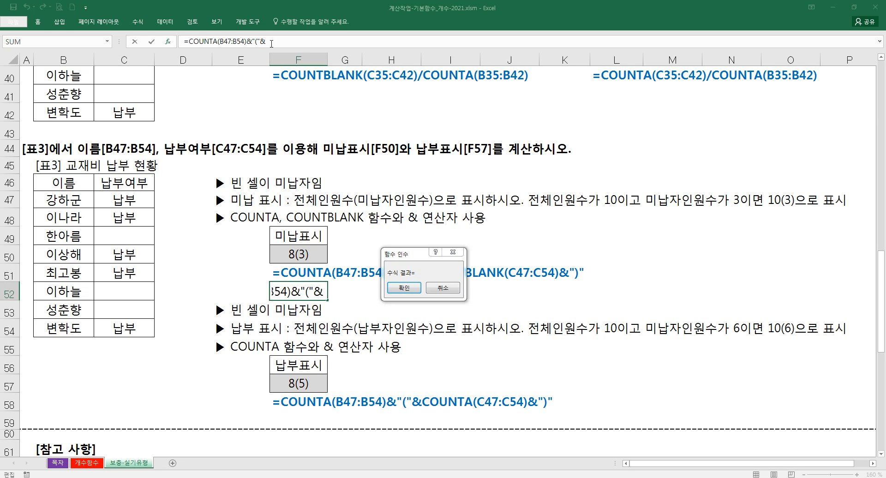
text(COUNT)
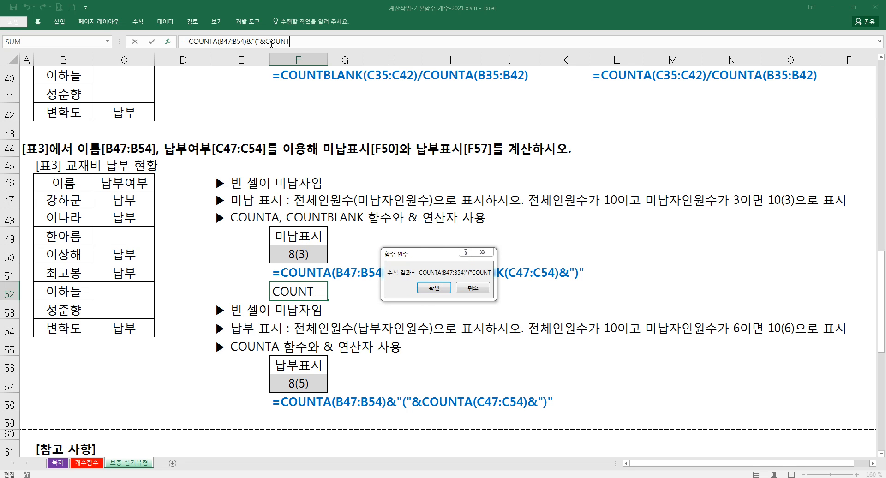
text(BLANK)
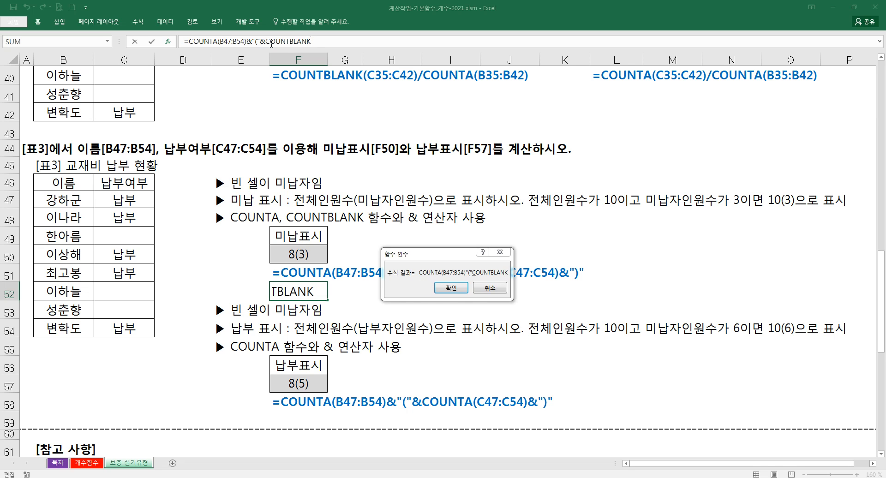
text(()
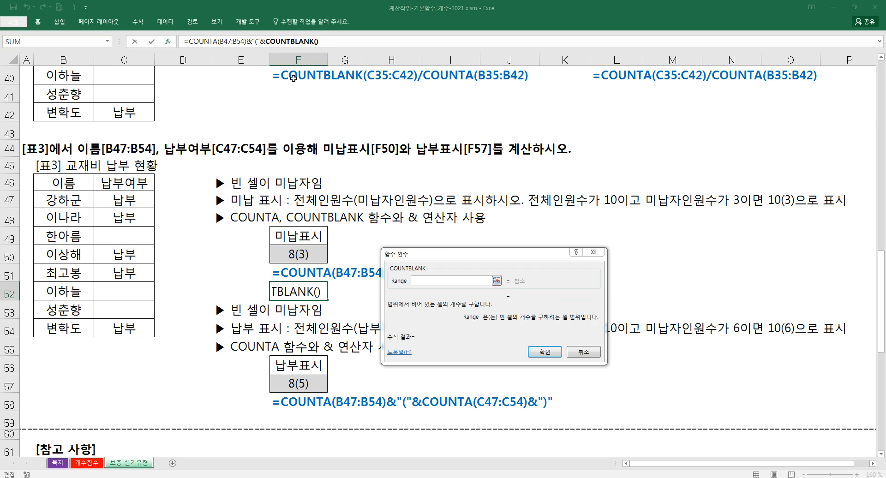
click(446, 283)
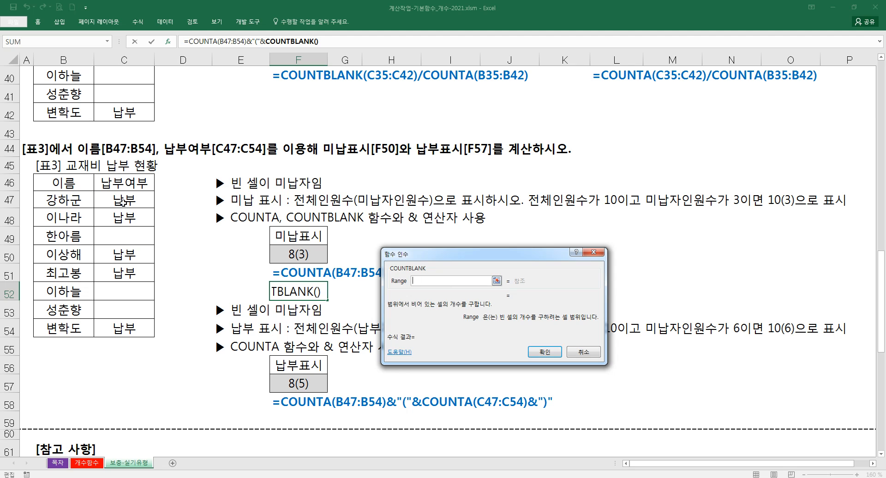
drag(106, 200, 115, 331)
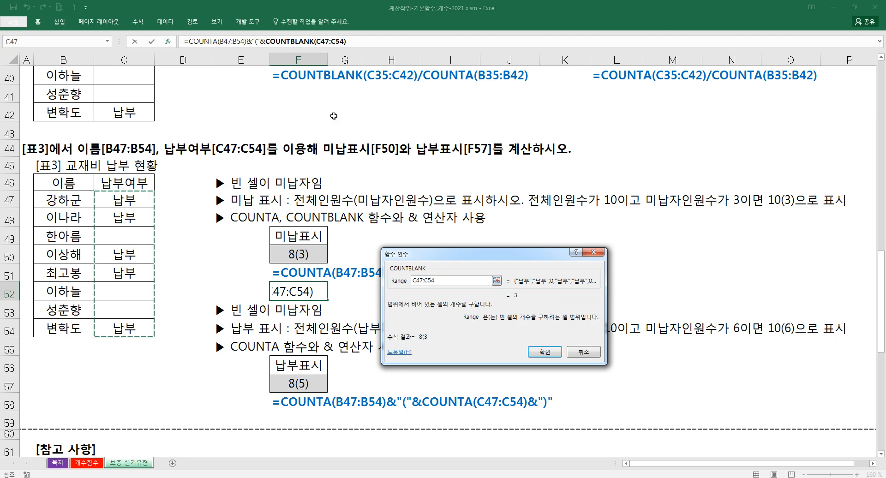
- Join a closing parenthesis as text to the F52 formula with &")" and enter it
click(183, 43)
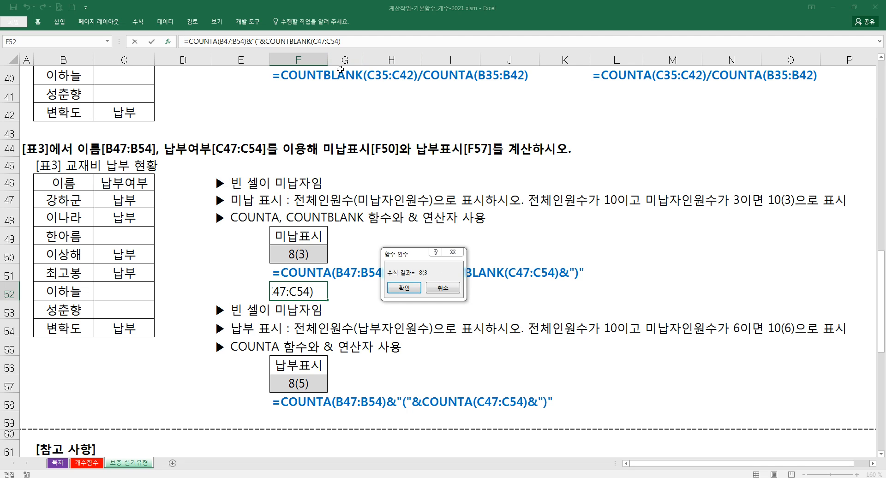
click(353, 40)
text(&")
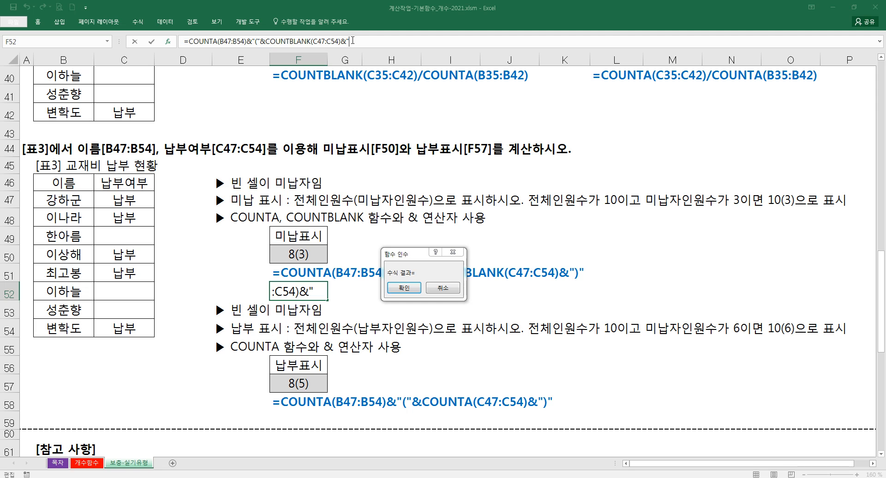
text()")
key(Return)
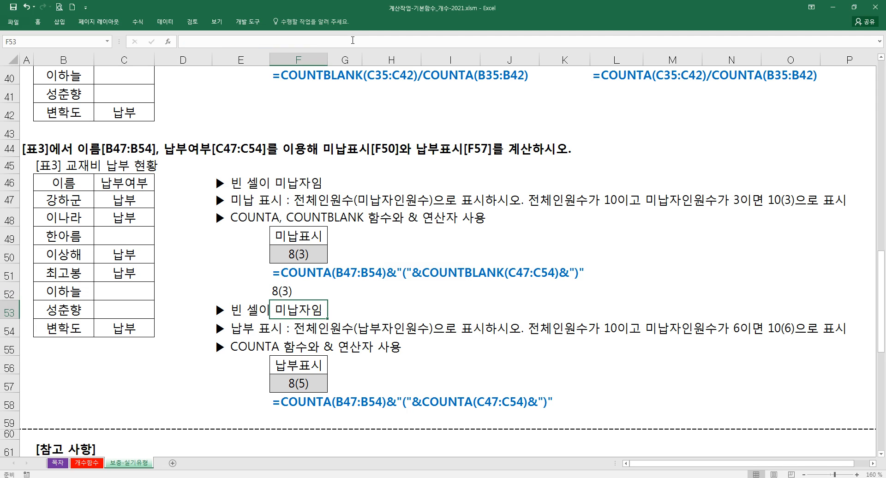
- Clear the trial formula from cell F52
key(Delete)
click(400, 281)
click(402, 285)
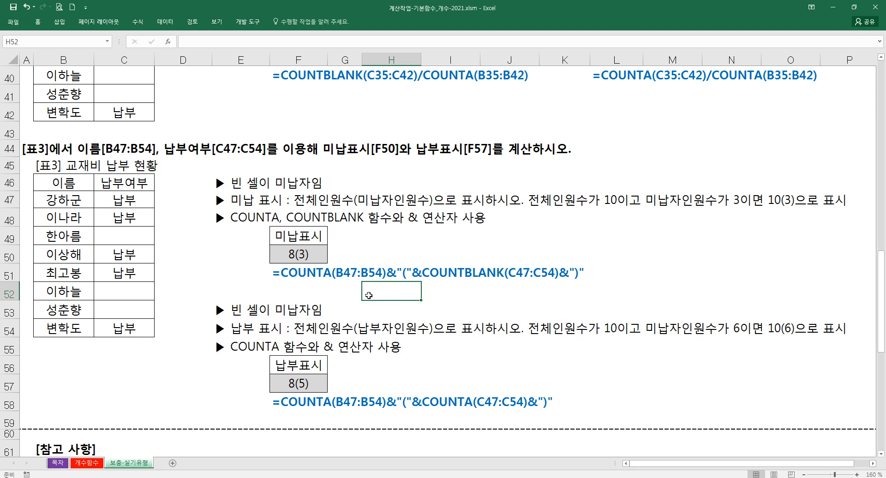
- Review the 미납표시 formula shown in F51 and read the 납부표시 conditions in rows 53 and 54
click(301, 278)
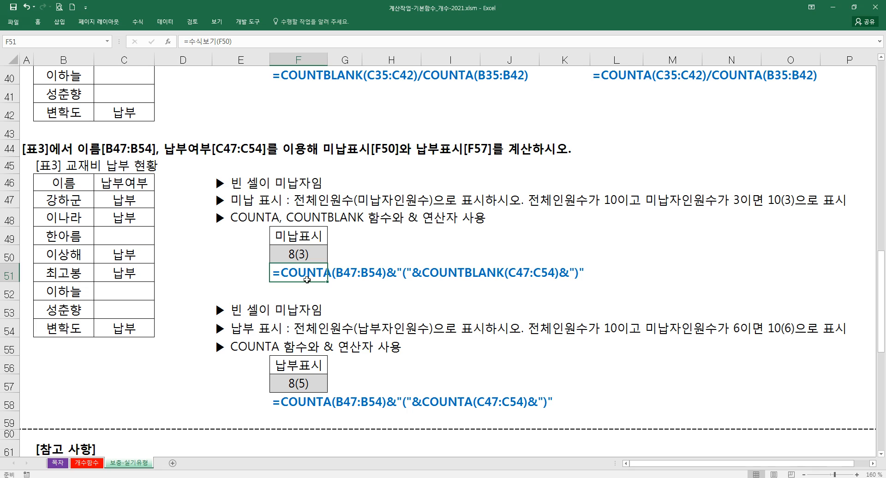
drag(310, 275, 572, 273)
click(307, 283)
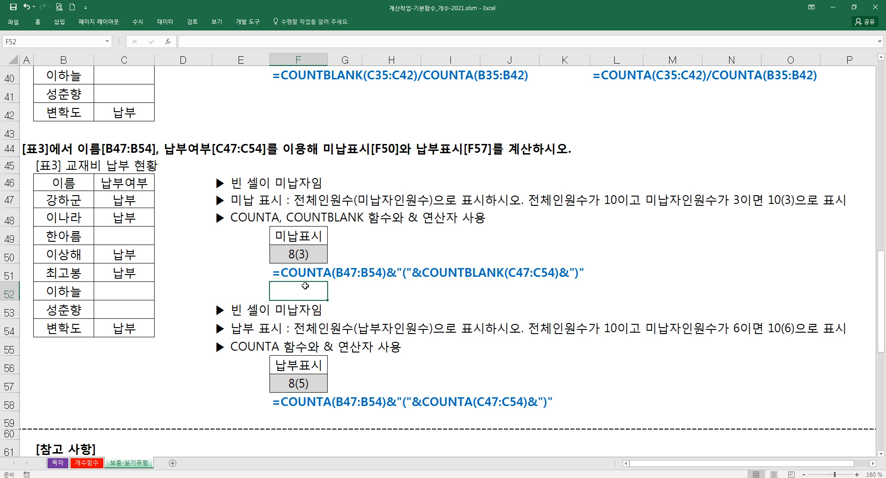
scroll(305, 285, down, 2)
click(251, 205)
click(304, 206)
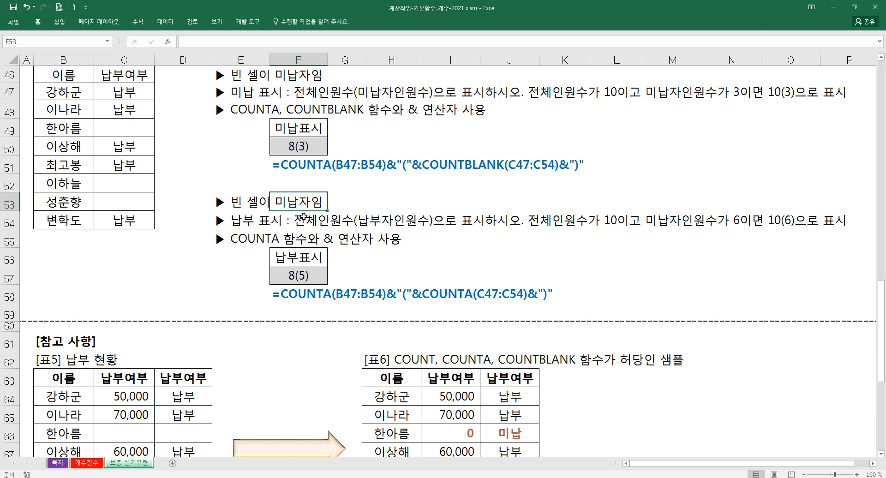
click(259, 228)
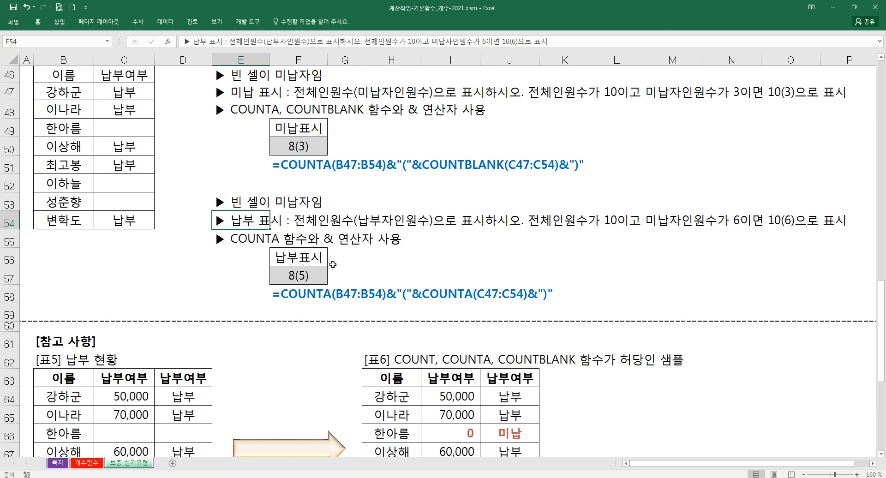
- Correct the example wording in E54 from 미납자인원수 to 납부자인원수
scroll(250, 220, up, 1)
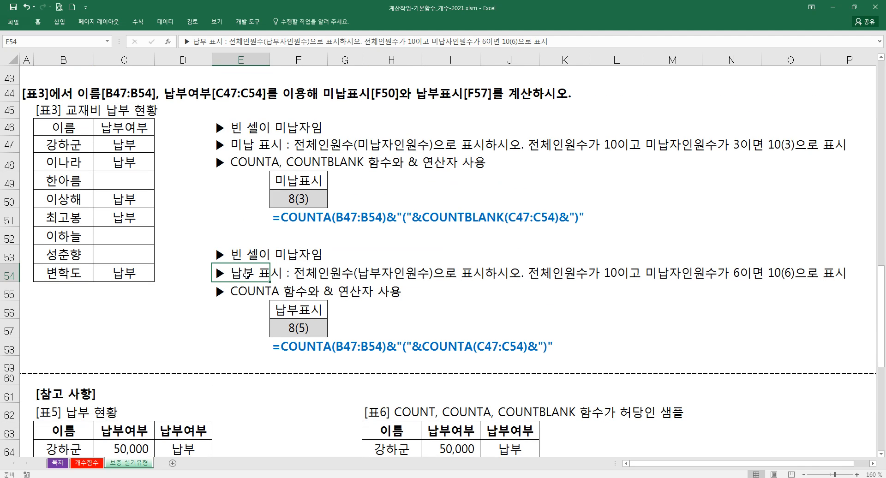
double_click(247, 274)
drag(661, 270, 652, 274)
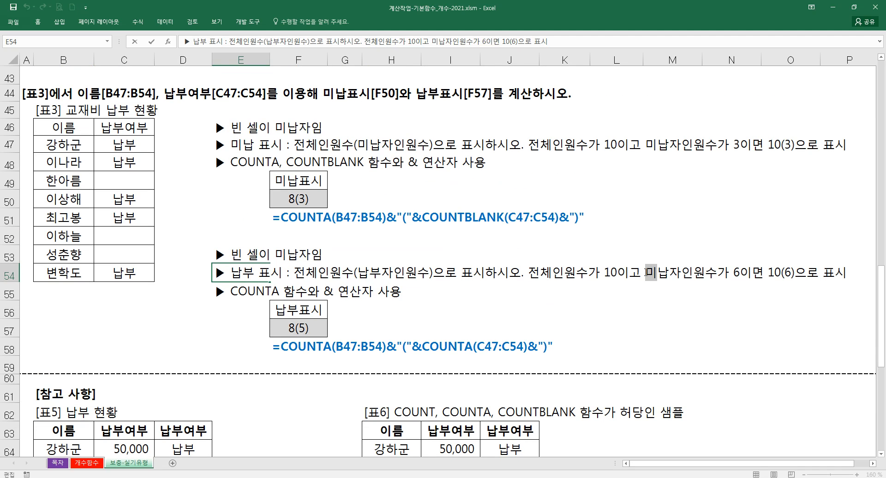
key(BackSpace)
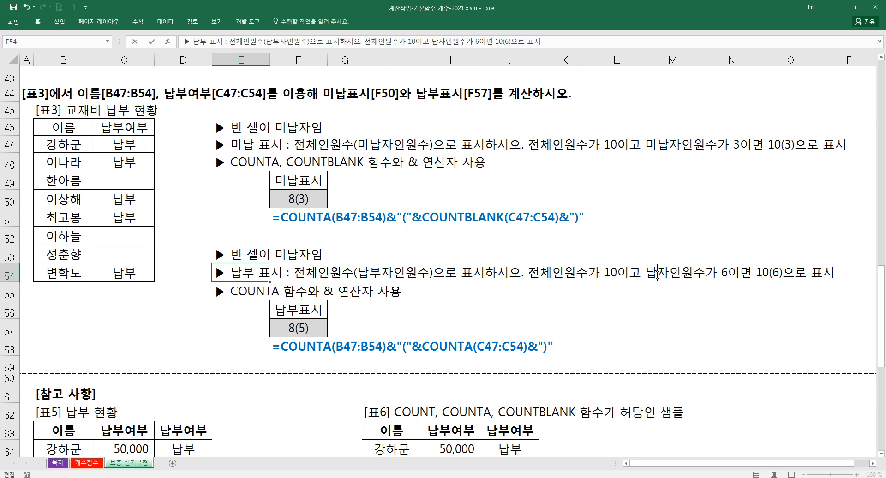
text(부)
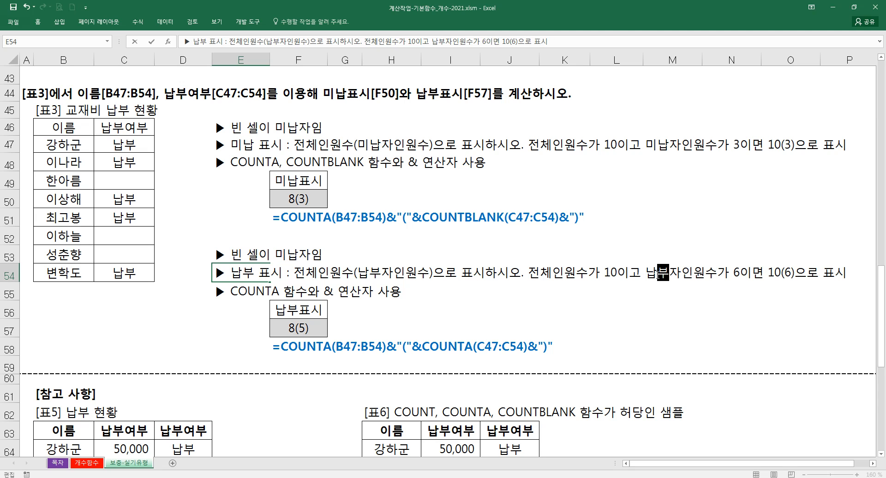
key(Return)
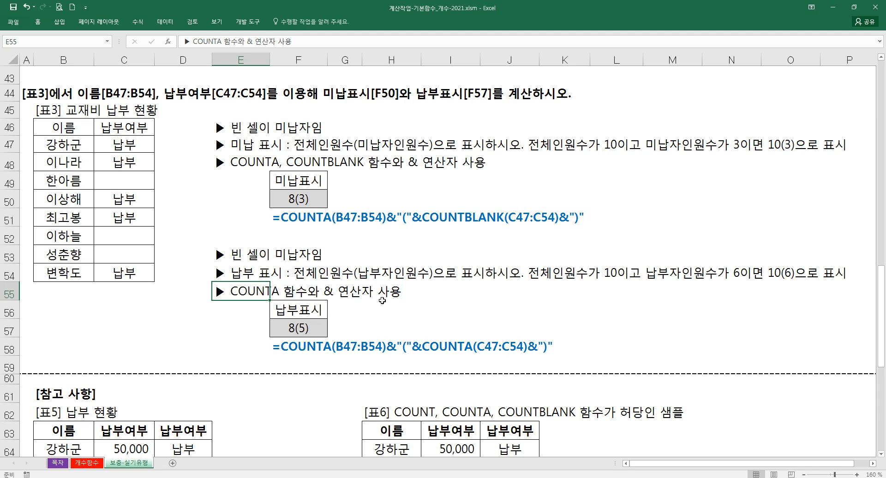
- Inspect the 납부표시 formula in F57, including the arguments of its second COUNTA, and its displayed text in F58
click(303, 328)
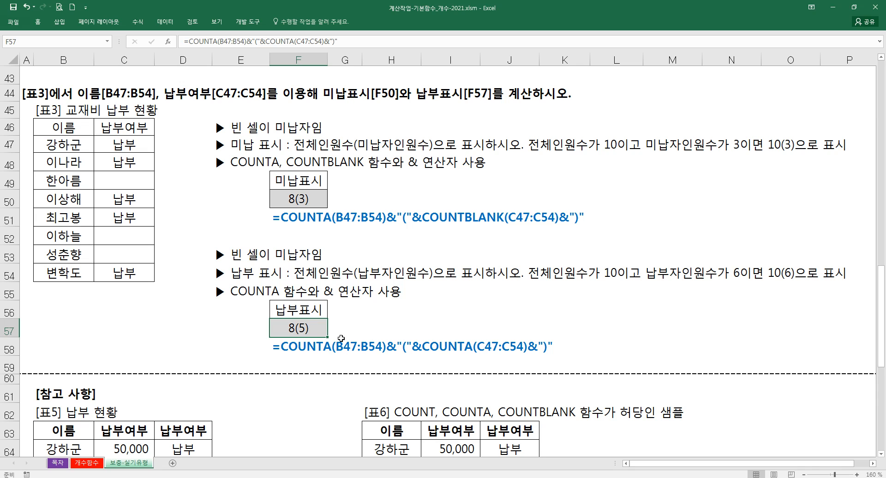
click(168, 41)
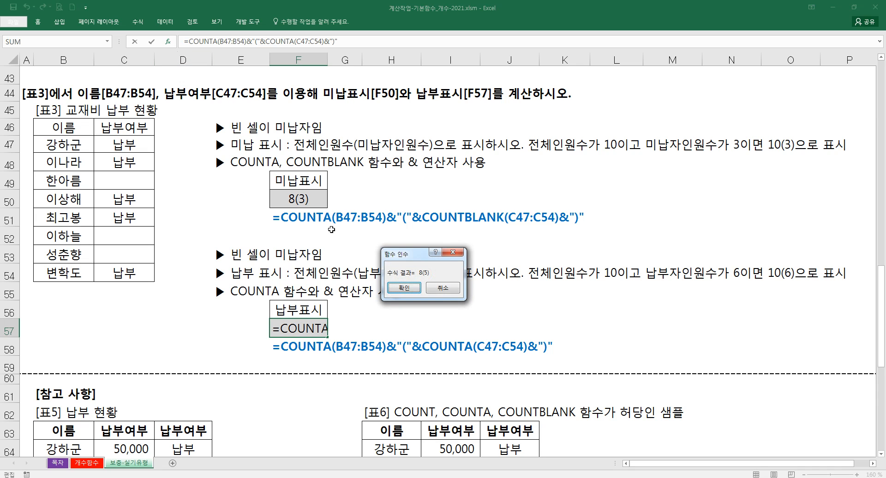
click(287, 42)
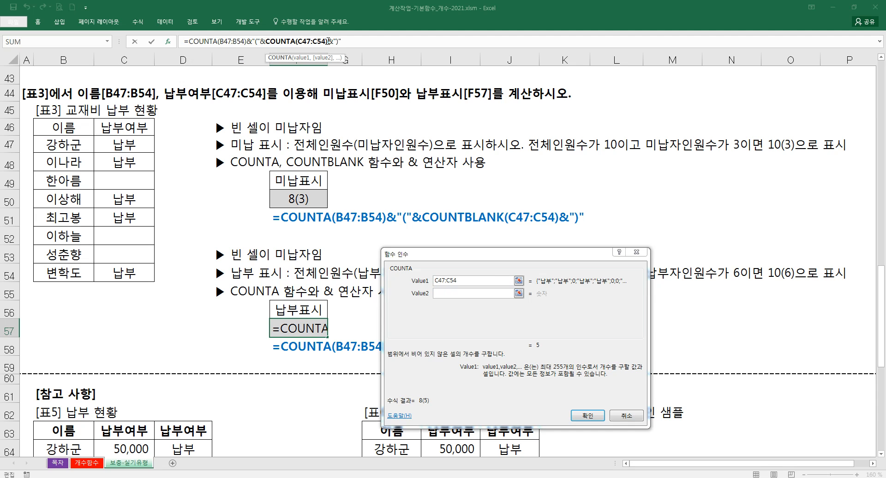
key(Return)
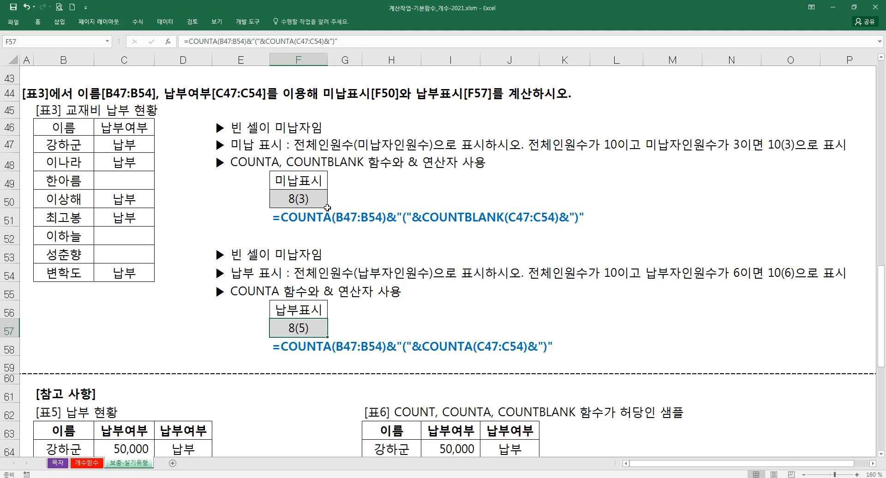
click(307, 347)
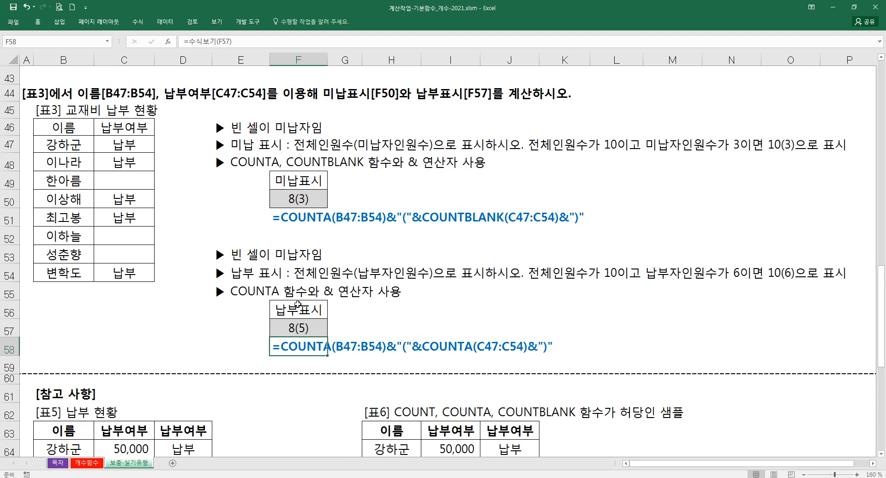
- Examine the 참고 사항 section, looking over the amount and text 납부여부 columns of 표5
scroll(298, 304, down, 1)
scroll(298, 304, down, 1)
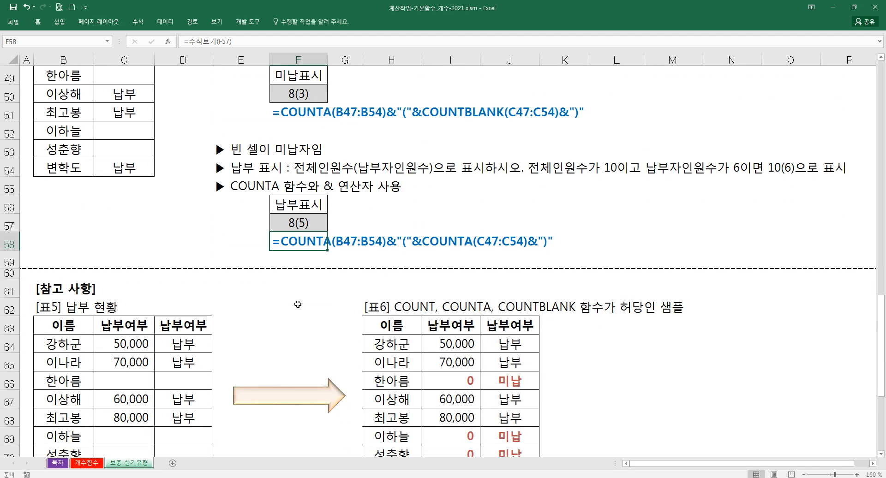
scroll(298, 304, down, 3)
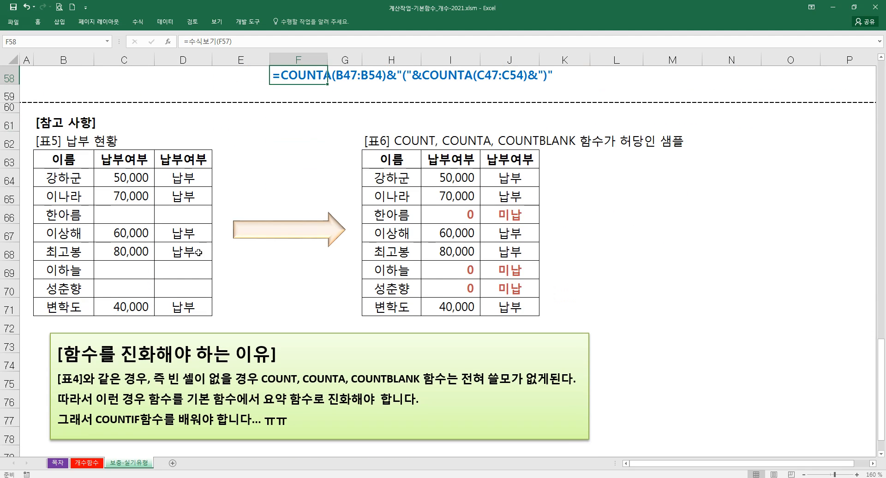
drag(60, 141, 166, 298)
drag(139, 196, 131, 307)
drag(180, 181, 179, 297)
click(135, 199)
drag(186, 178, 184, 307)
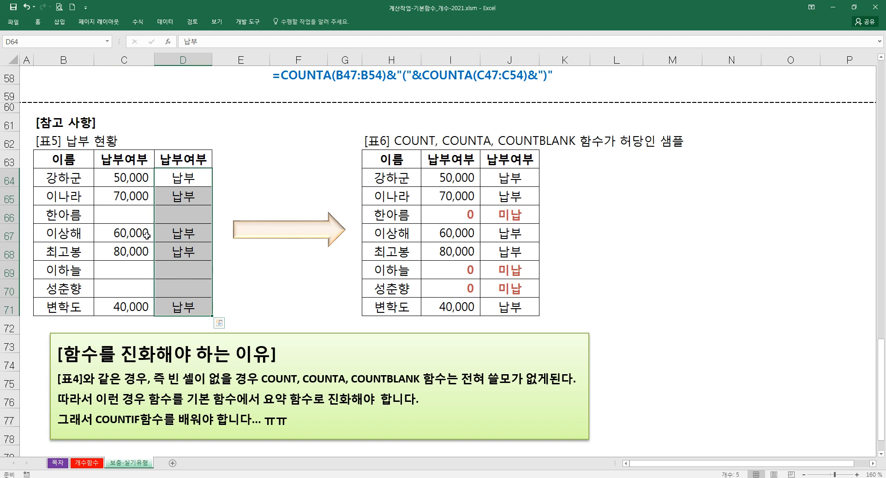
- Examine the filled and blank 납부여부 cells of 표5, including rows 66, 69 and 70
click(125, 178)
drag(125, 178, 174, 306)
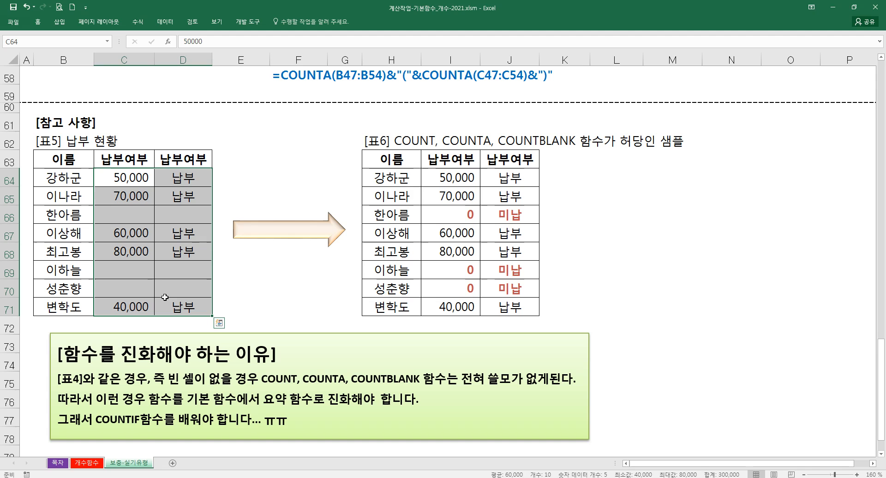
drag(125, 213, 185, 212)
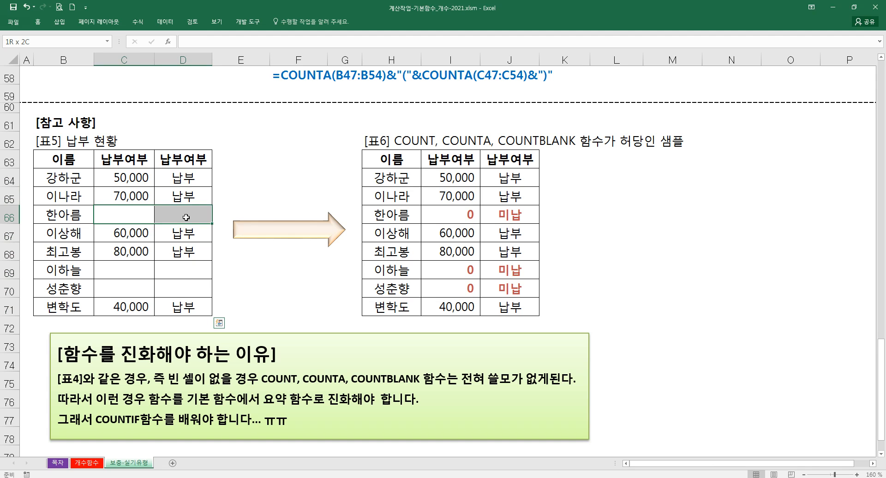
ctrl+click(136, 272)
drag(135, 275, 137, 283)
drag(140, 216, 139, 232)
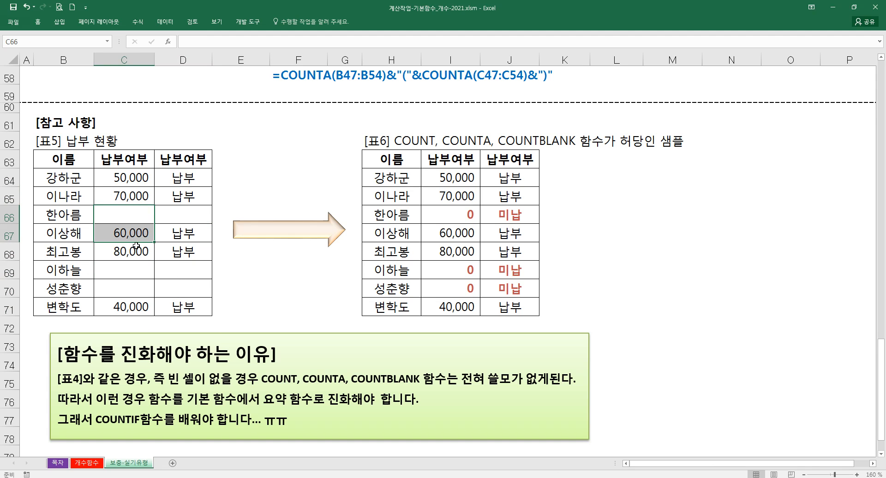
click(134, 272)
drag(134, 273, 137, 289)
click(176, 221)
click(176, 273)
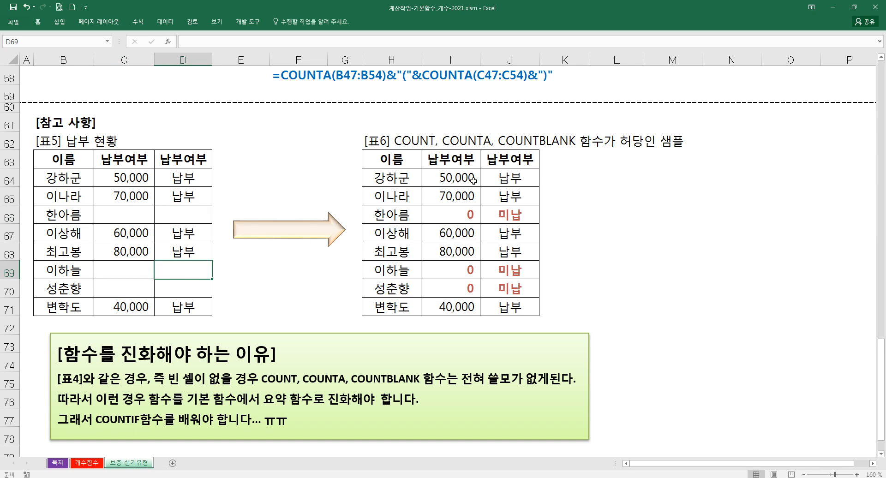
- Examine the unpaid members' amounts in I66, I69 and I70 of 표6
click(456, 215)
click(456, 268)
click(456, 289)
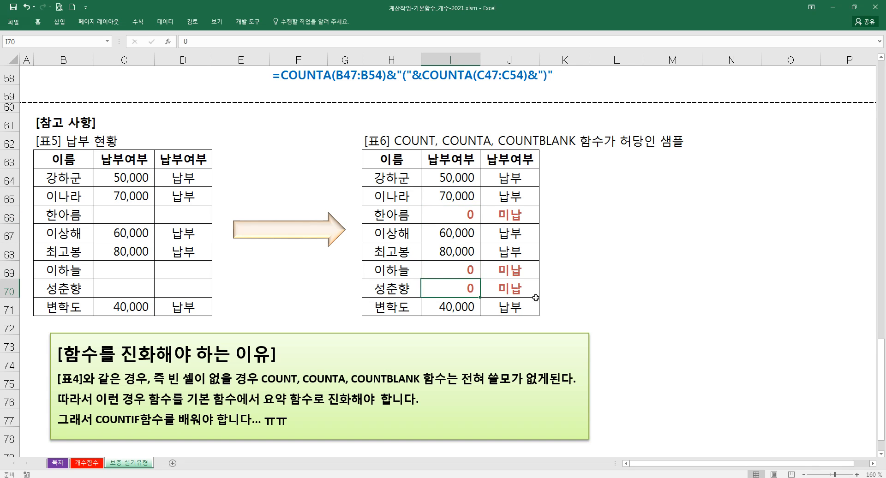
- Preview COUNT in L71 over 표6's amounts I64:I71 using the function arguments, and cancel the formula
click(611, 306)
text(=)
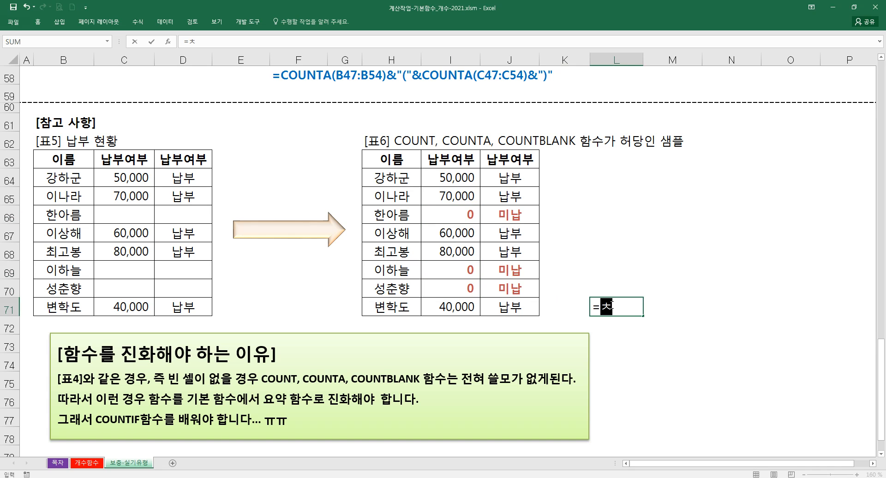
text(C)
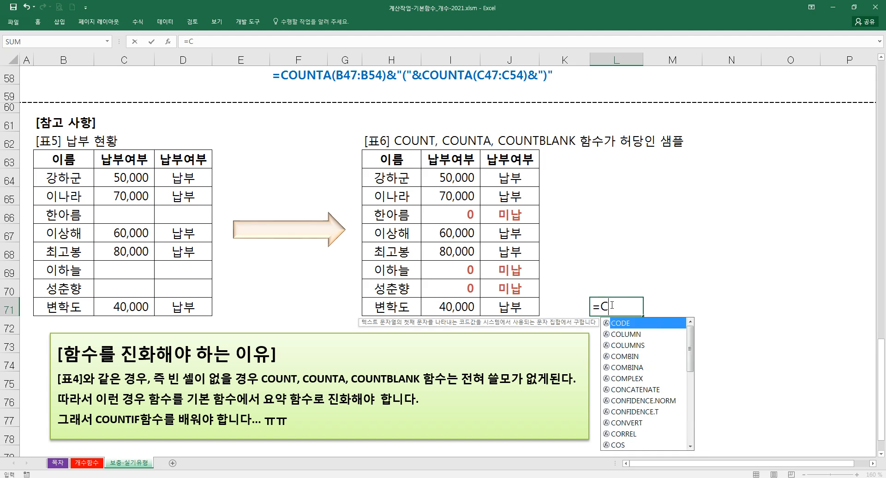
text(OUNT()
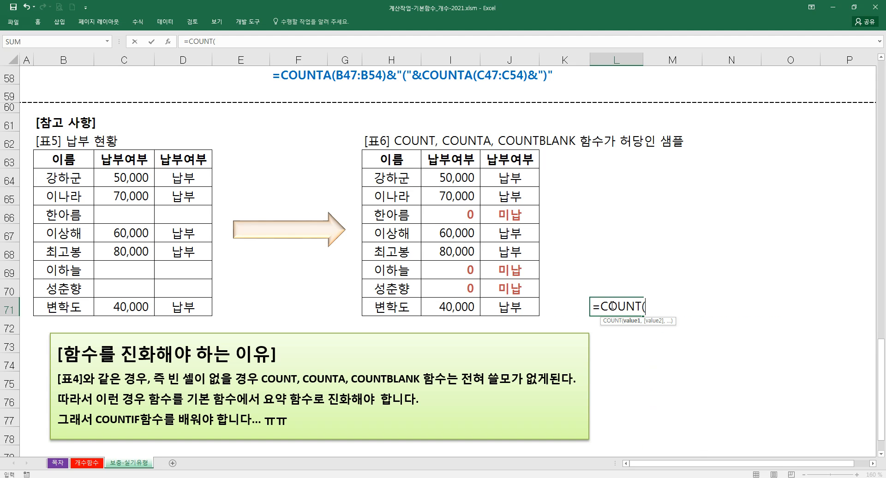
key(ctrl+a)
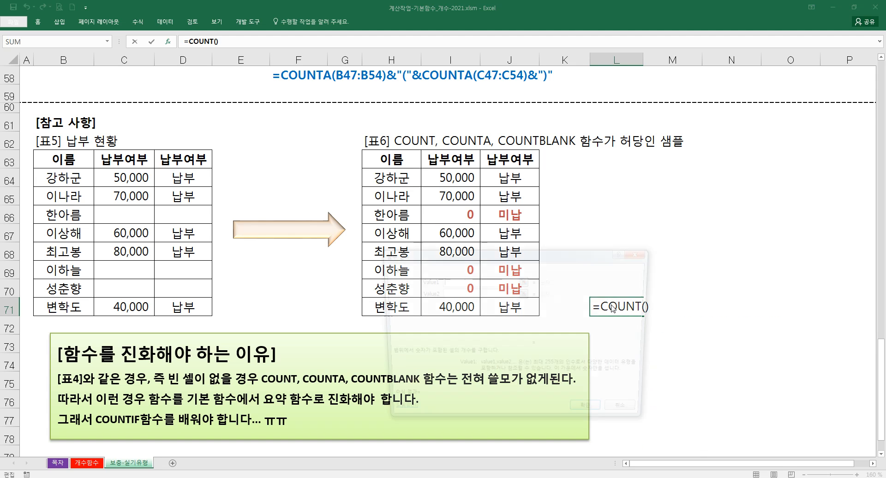
drag(502, 256, 698, 180)
drag(462, 179, 462, 307)
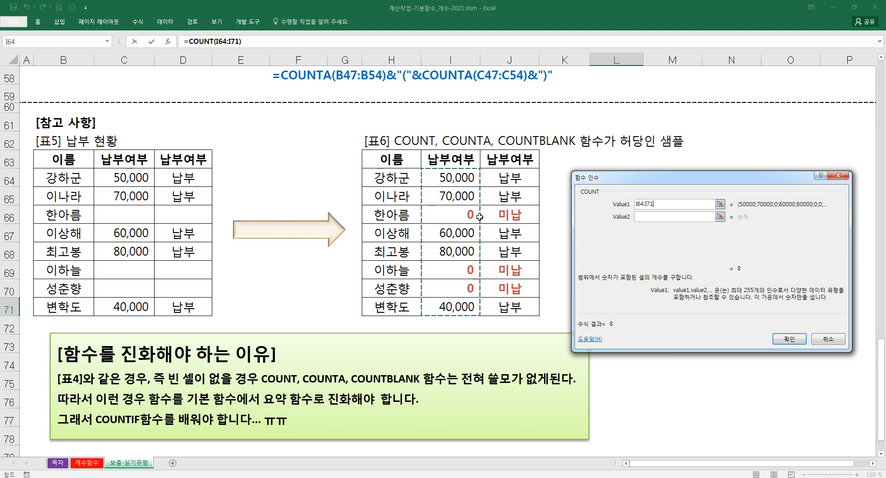
click(828, 339)
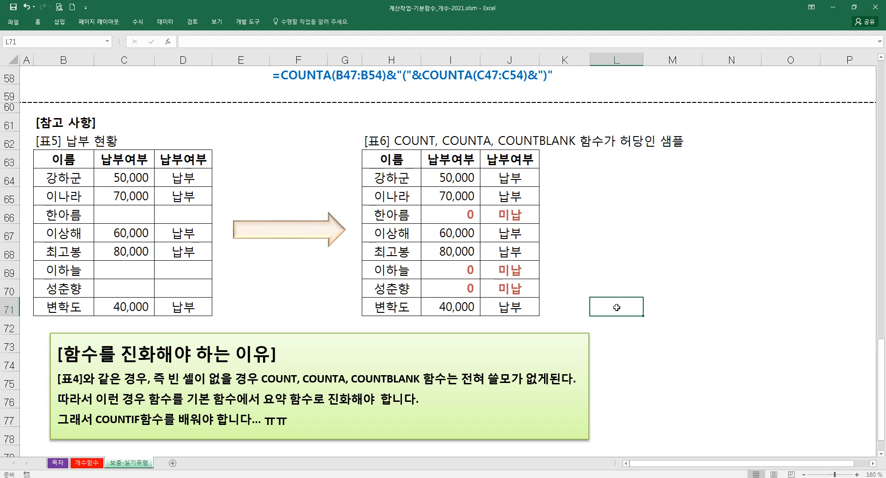
- Preview COUNTA in L71, comparing 표6's text range J64:J71 with 표5's D64:D71, and cancel the formula
text(=COUNTA)
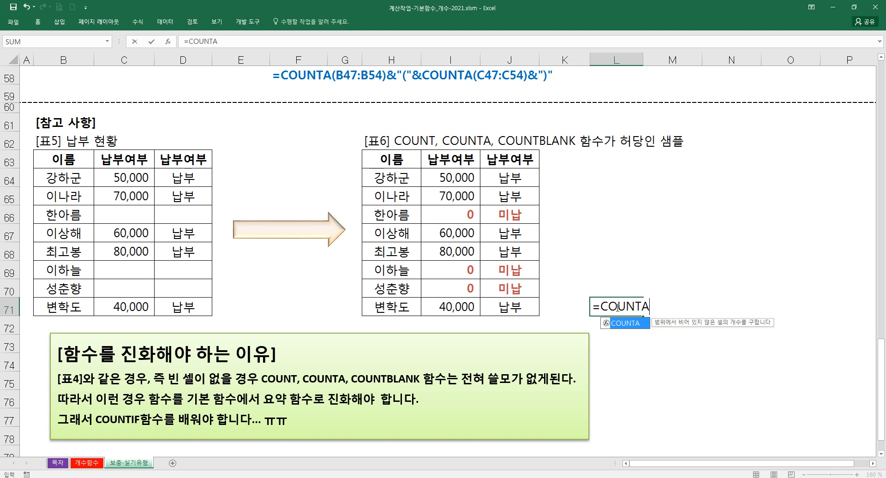
text(()
key(ctrl+a)
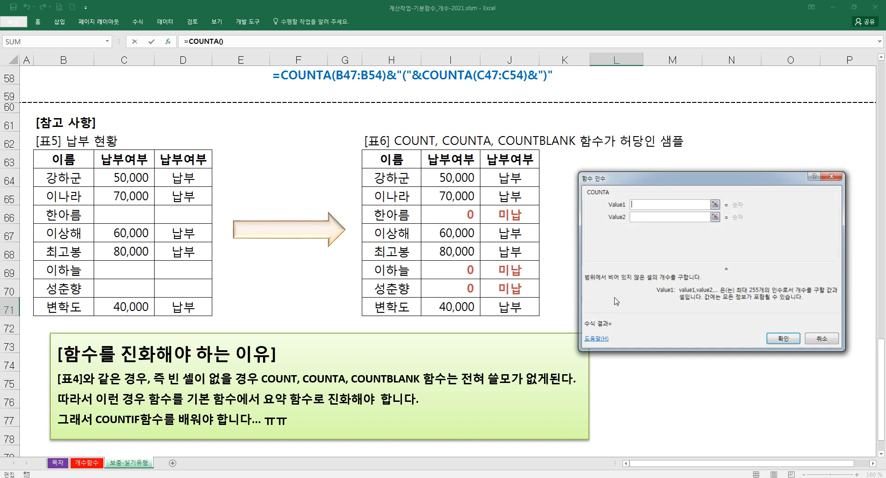
drag(512, 184, 517, 298)
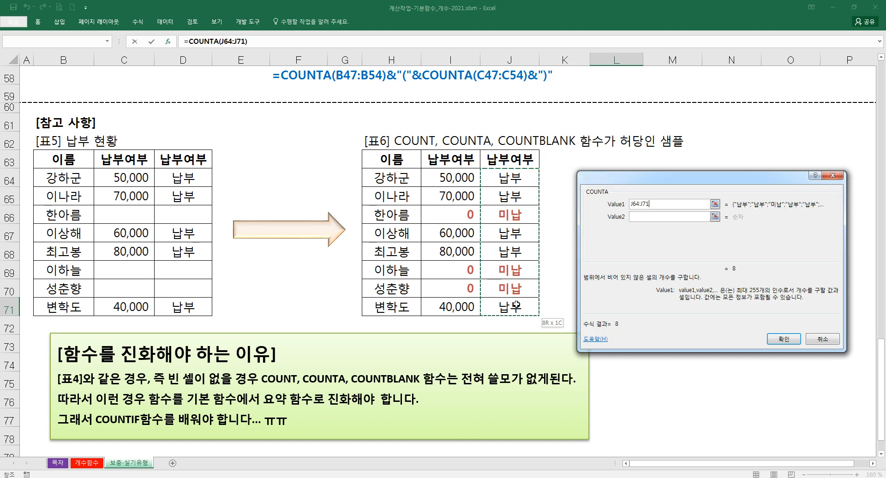
drag(187, 180, 183, 305)
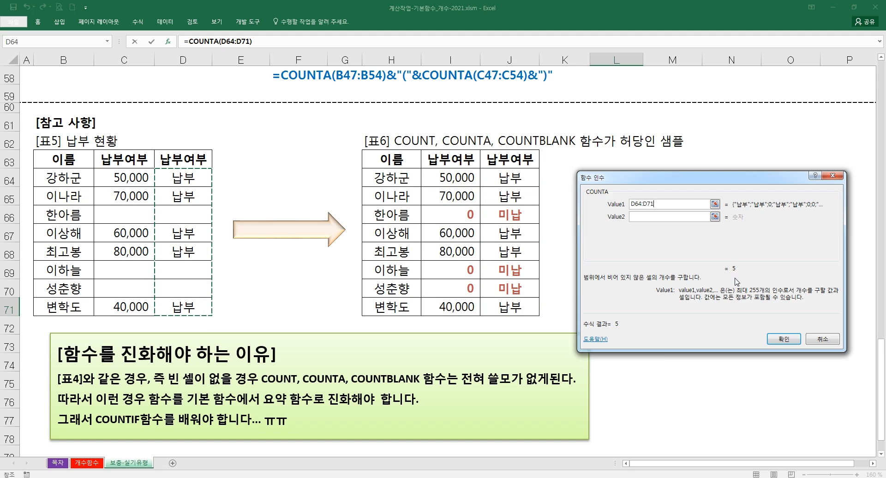
drag(526, 177, 534, 311)
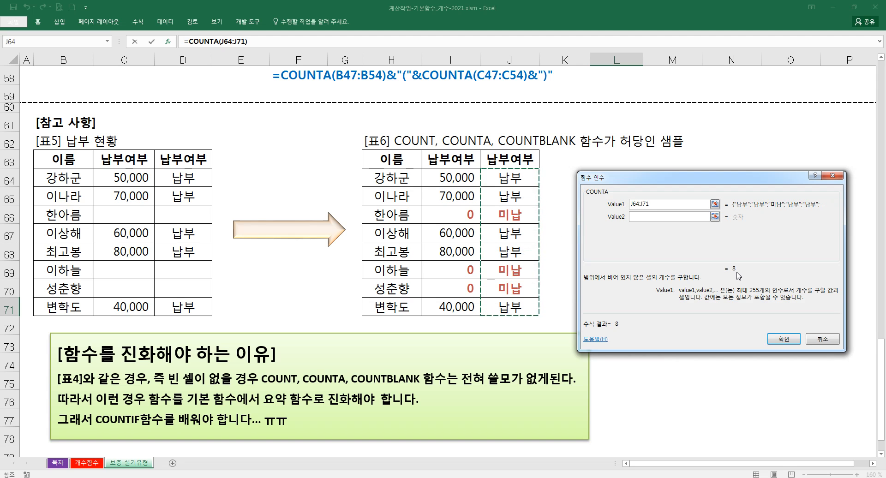
key(Escape)
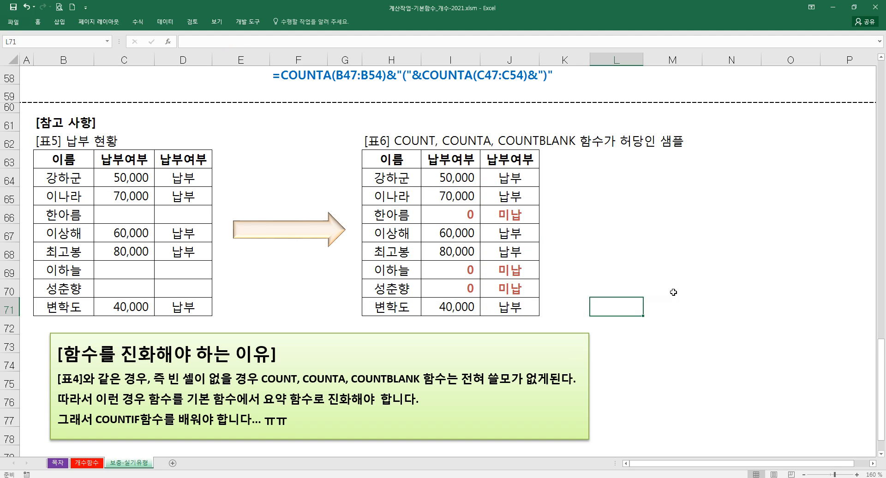
- Preview COUNTBLANK in L71 over C64:C71, D64:D71, I64:I71 and J64:J71 in turn, and cancel the formula
text(=COUNT)
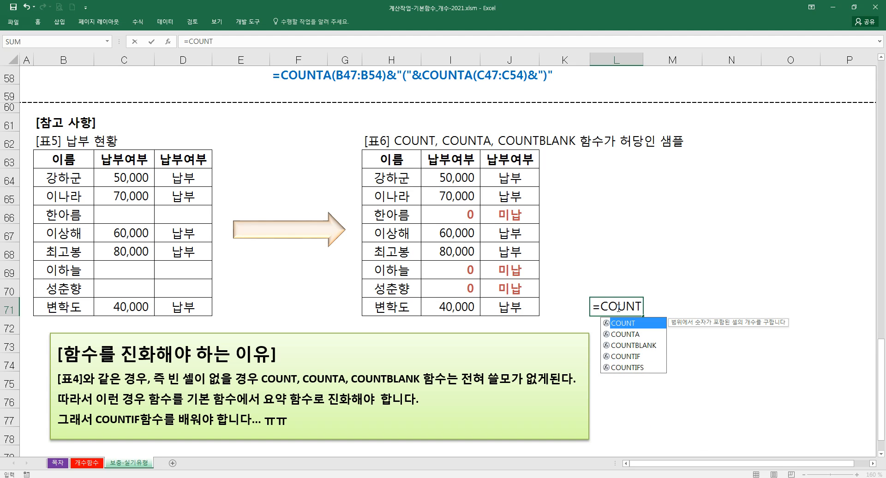
key(Down)
key(Down)
key(Tab)
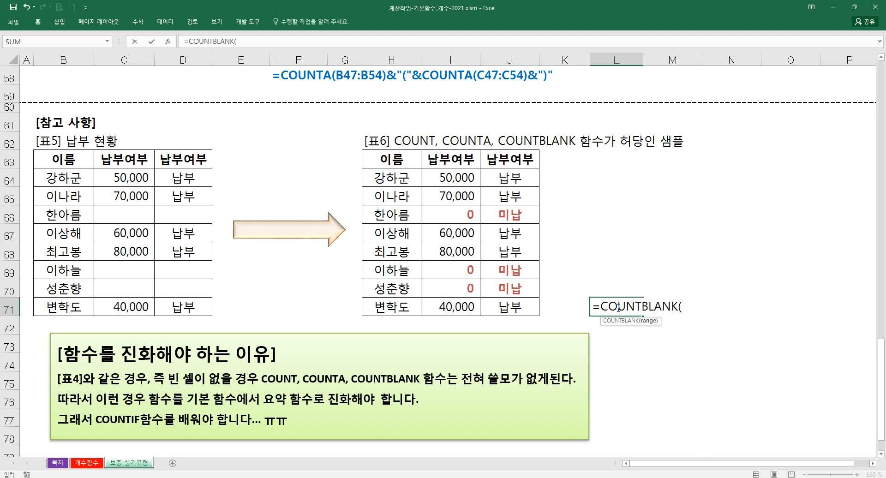
key(ctrl+a)
drag(139, 182, 134, 306)
drag(180, 183, 182, 307)
drag(478, 188, 462, 307)
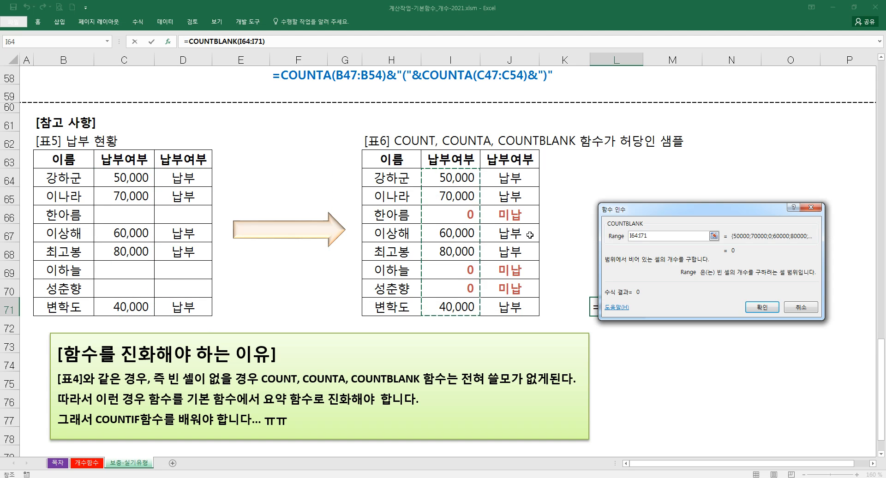
drag(528, 181, 531, 309)
click(801, 307)
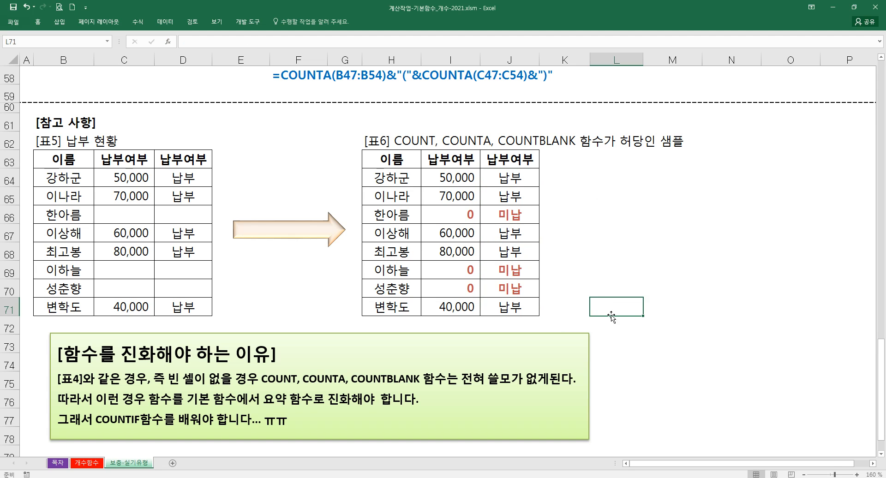
- Compare 표6's unpaid entries in row 66 with 표5 and read the note below on why COUNTIF must be learned
drag(463, 212, 521, 220)
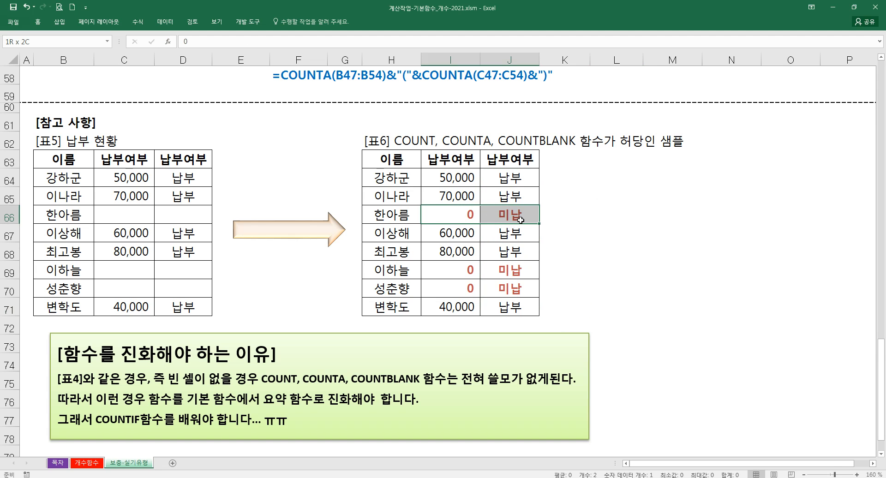
click(282, 290)
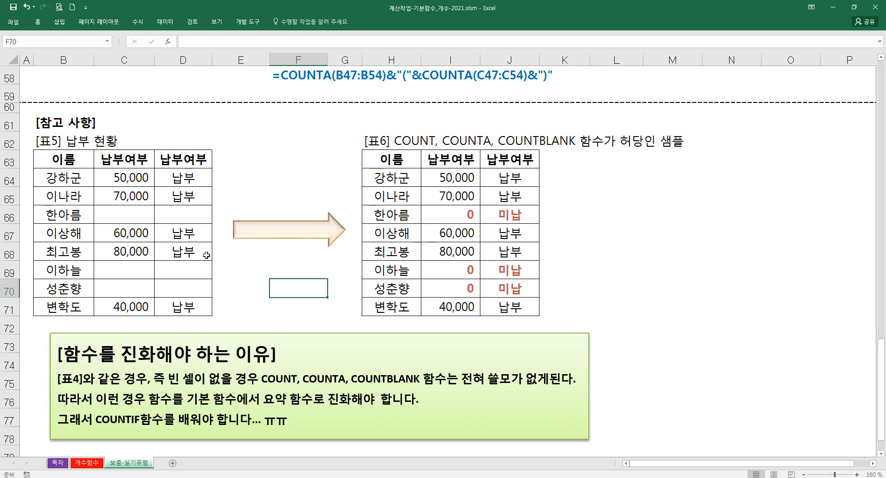
click(134, 196)
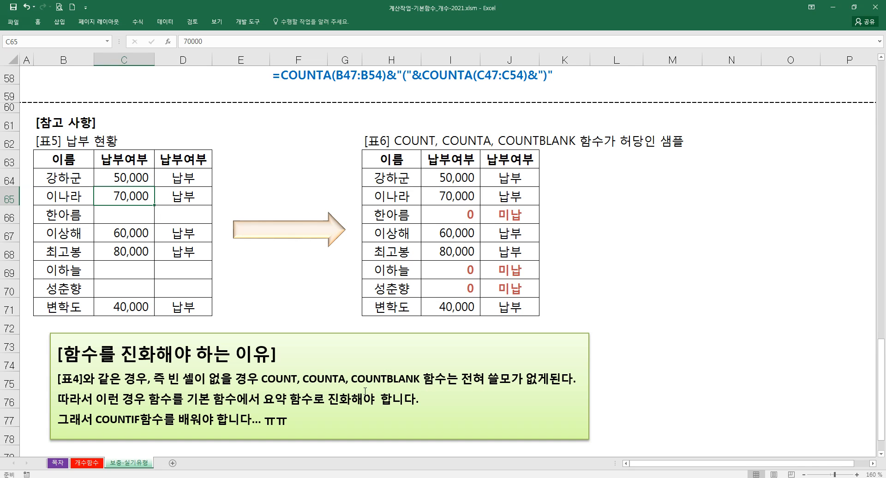
mouse_move(135, 421)
mouse_down()
mouse_move(94, 422)
mouse_move(146, 424)
mouse_up()
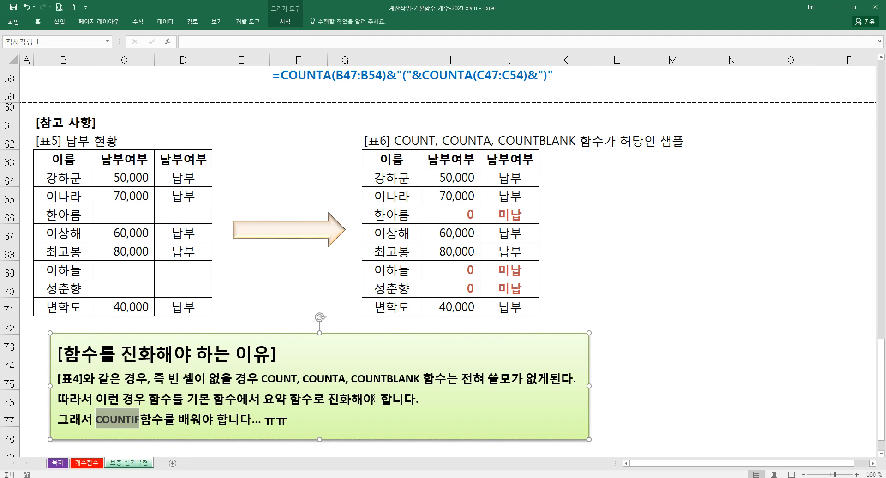
click(404, 394)
click(634, 353)
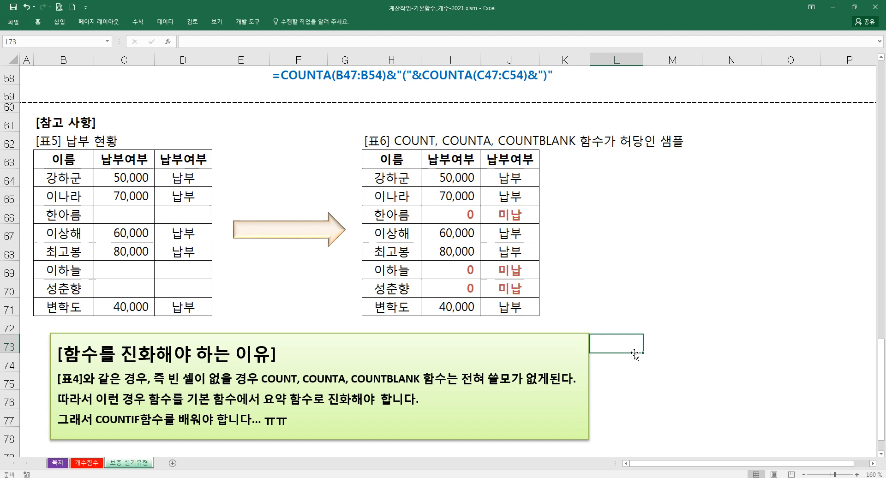
click(660, 347)
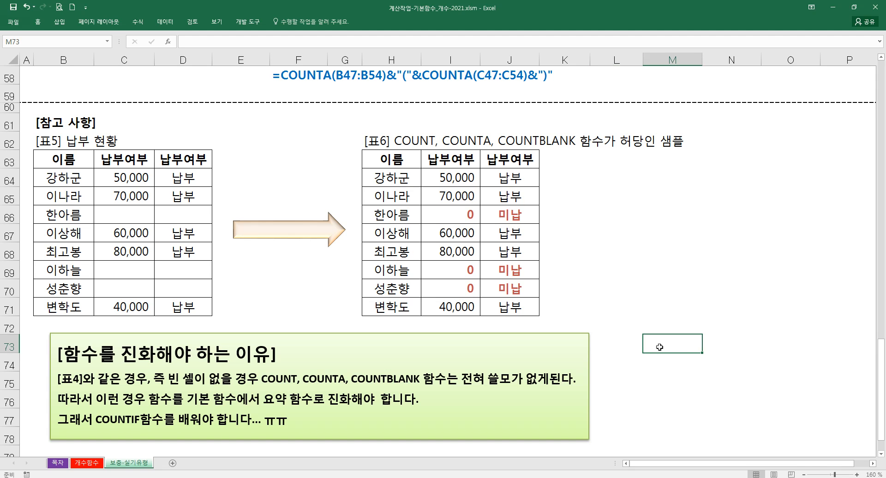